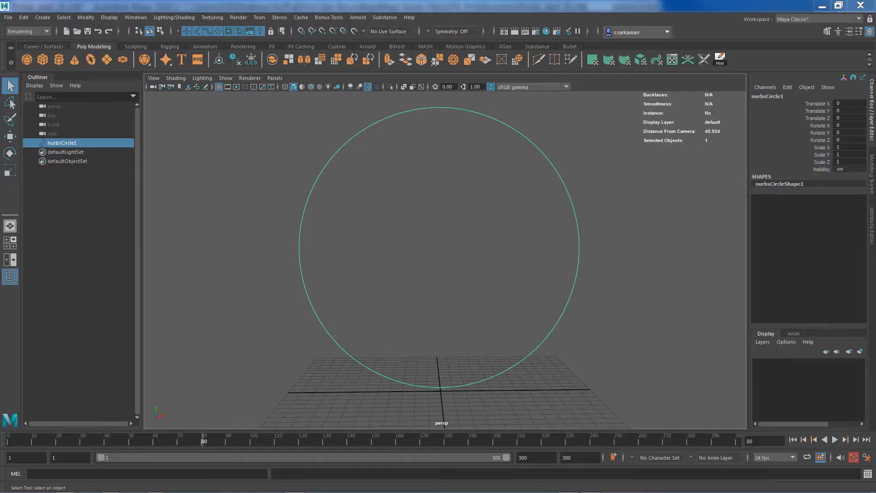
- Switch to the browser and examine the Doctor Strange portal reference images and breakdown text, then close the page
key(alt+Tab)
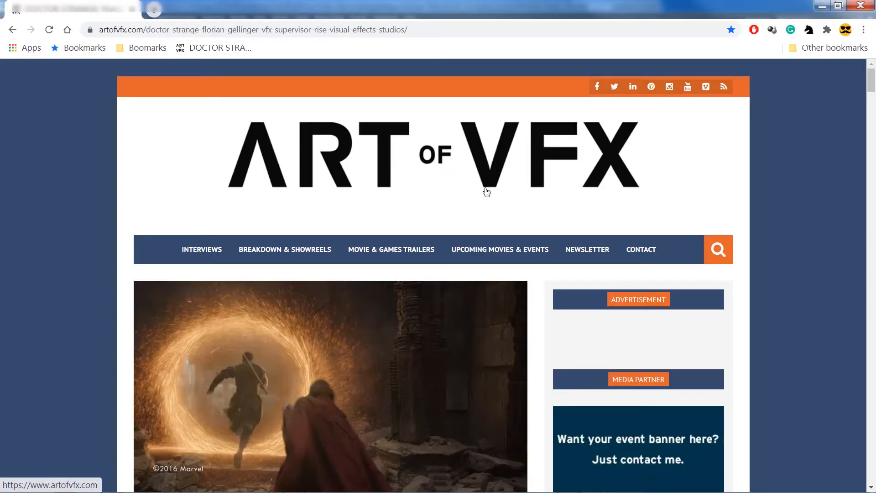
drag(872, 88, 852, 359)
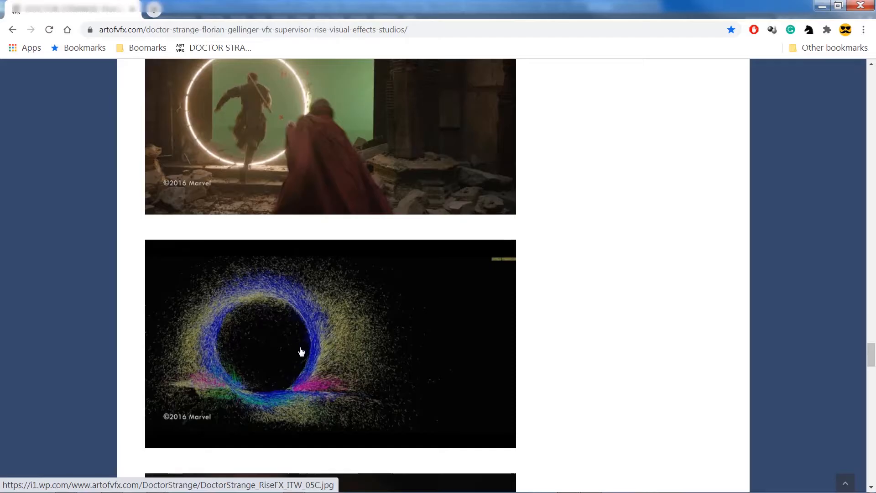
scroll(305, 338, down, 4)
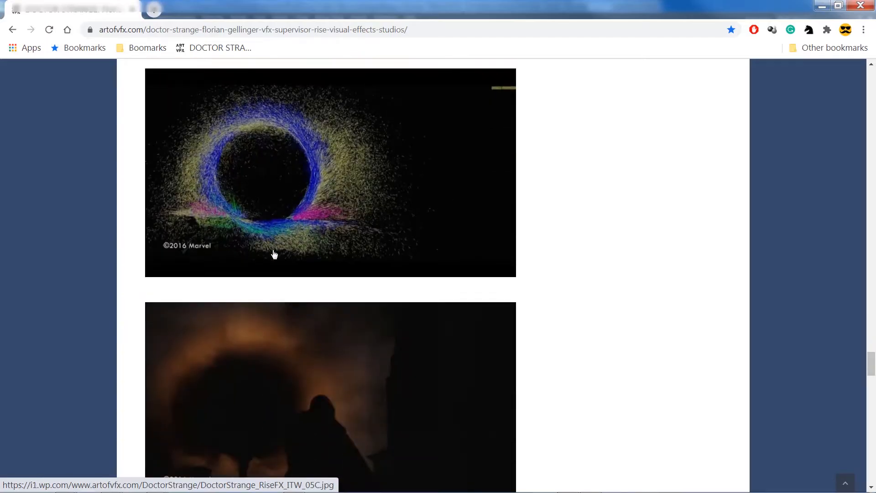
scroll(255, 269, down, 4)
scroll(242, 242, down, 6)
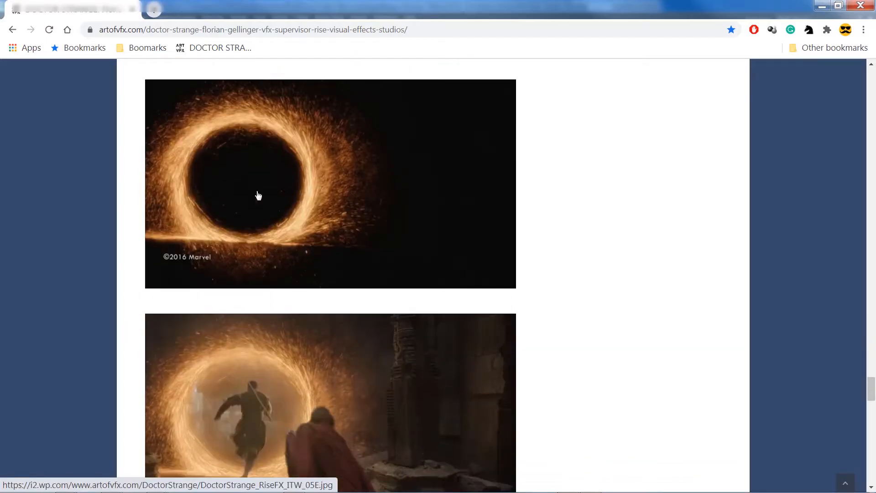
scroll(343, 127, down, 10)
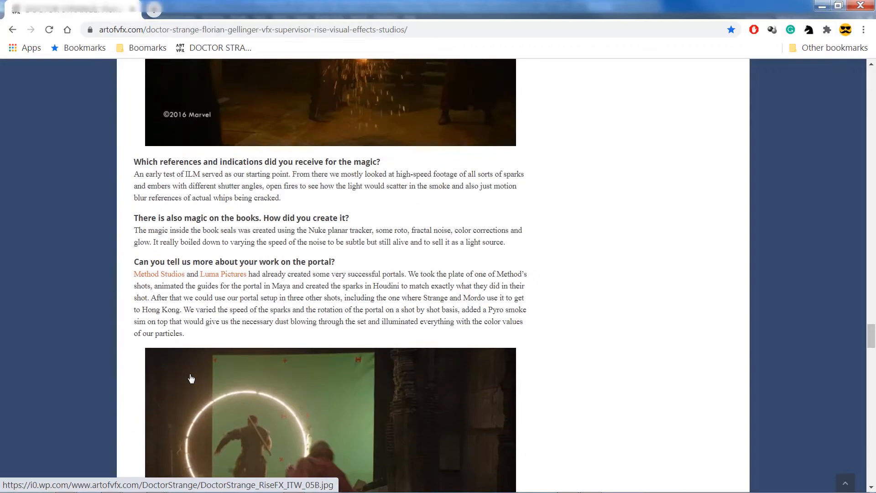
scroll(190, 378, up, 5)
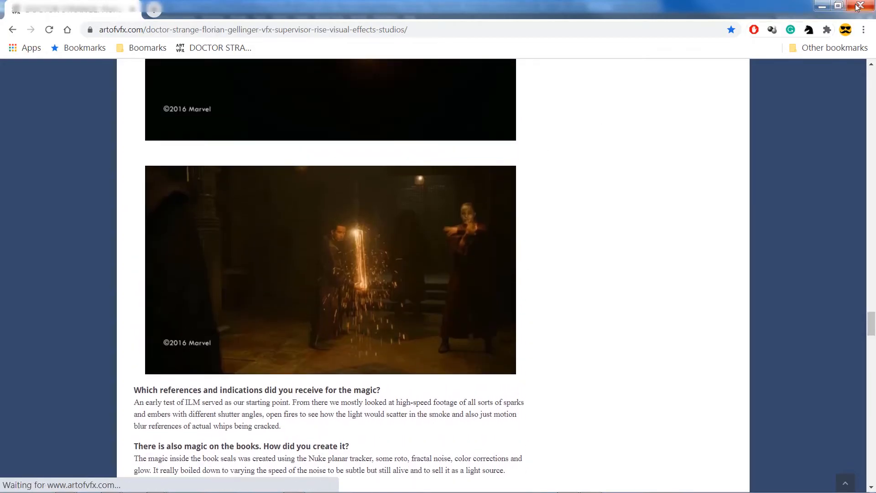
click(856, 6)
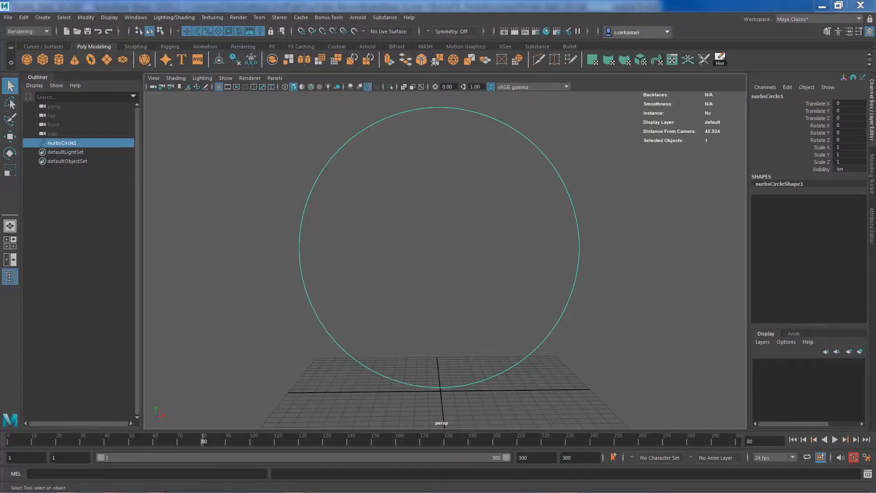
- Check the playback speed in the Time Slider preferences and the end frames of the playback and animation ranges
click(866, 458)
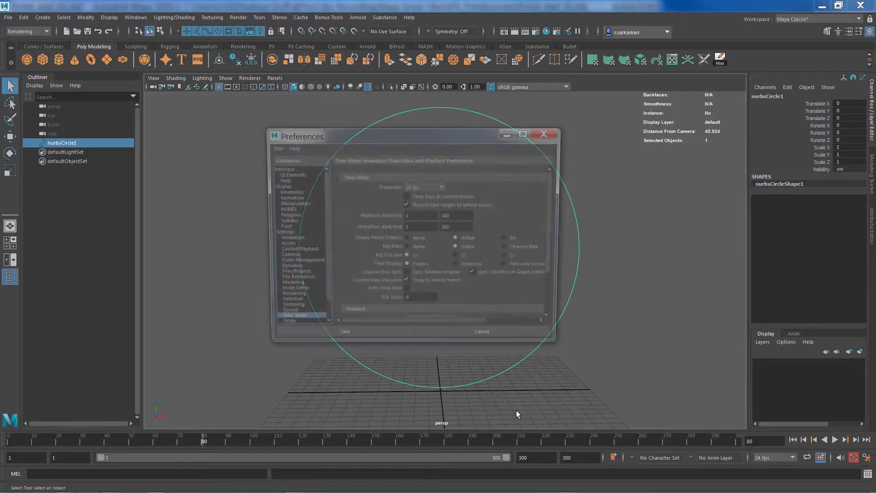
scroll(444, 264, down, 3)
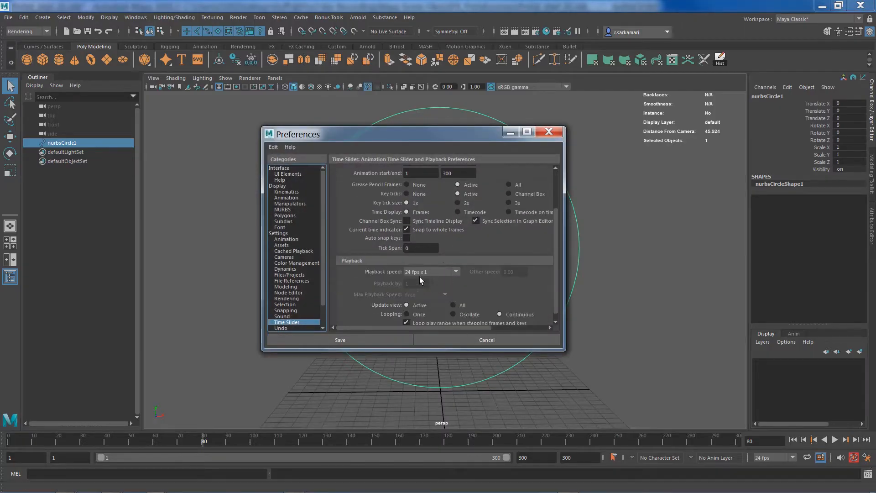
click(431, 336)
drag(532, 458, 512, 458)
drag(576, 457, 510, 458)
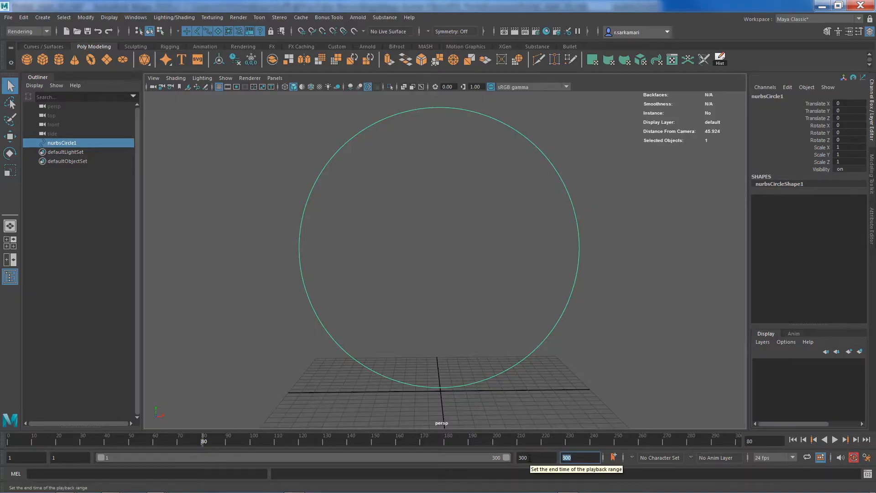
- Bring up the curve and surface creation tools
click(224, 177)
drag(254, 151, 330, 207)
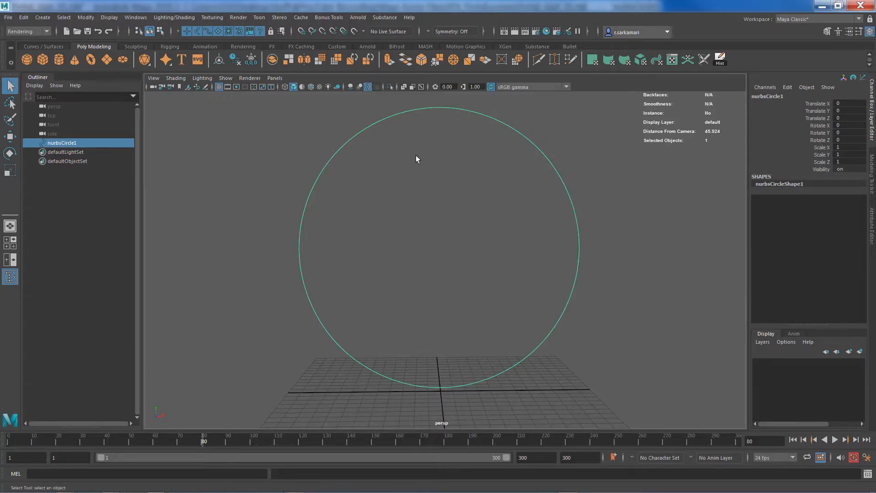
click(52, 46)
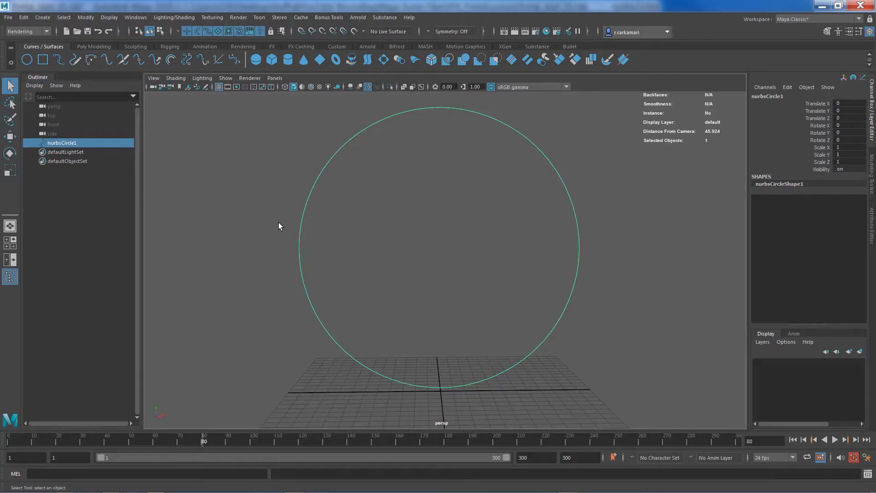
- Turn off Object Details and turn on Particle Count in the viewport's heads-up display
click(136, 17)
mouse_move(116, 16)
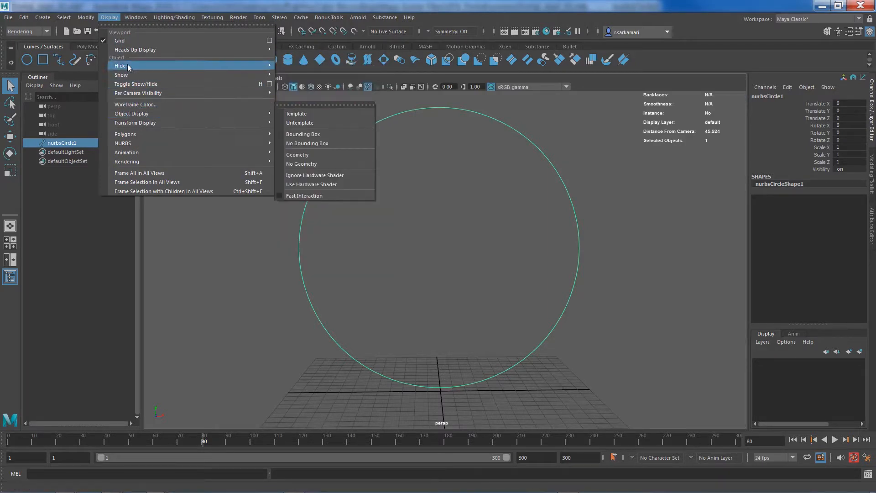
mouse_move(130, 51)
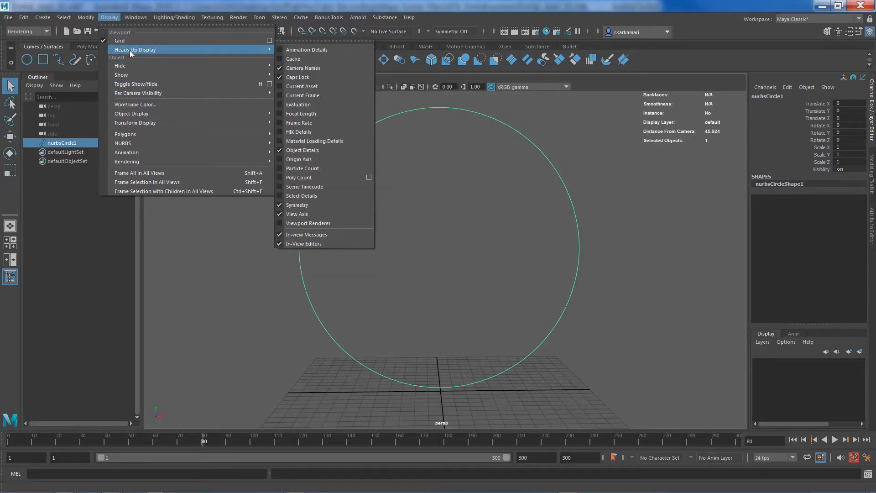
click(307, 43)
drag(321, 35, 429, 146)
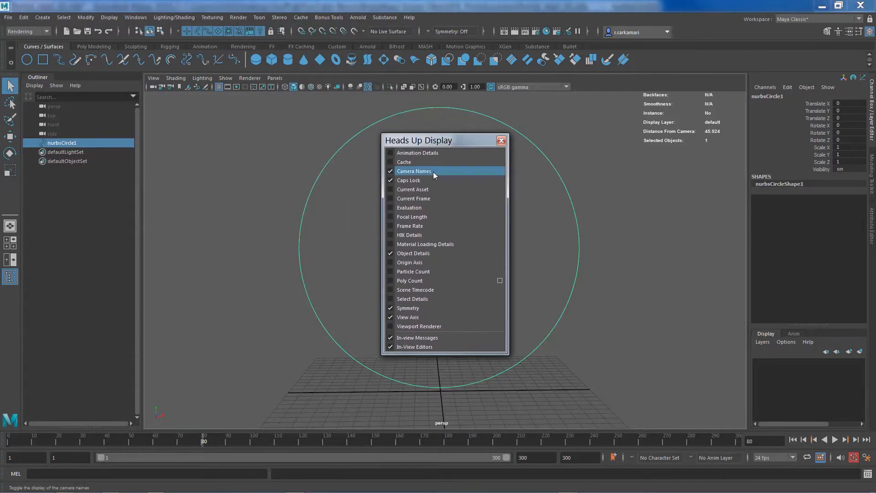
click(406, 254)
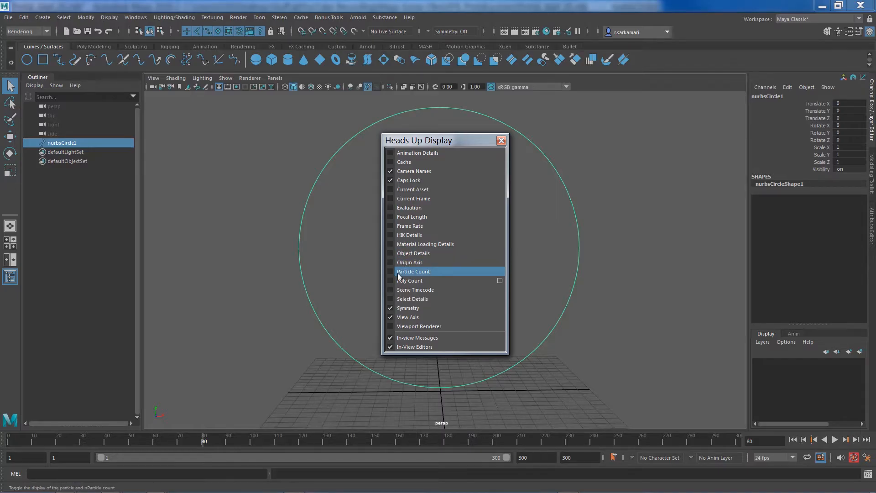
click(397, 272)
click(500, 140)
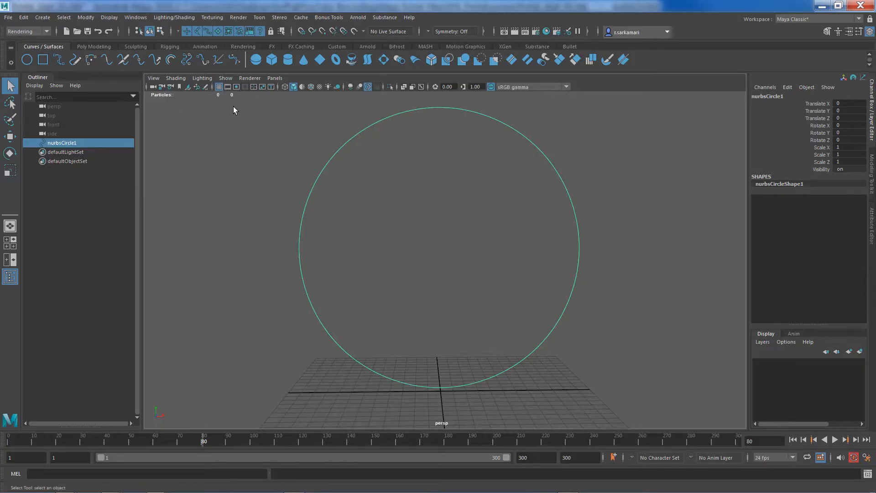
- Change the active menu set from Rendering to FX
click(228, 176)
drag(315, 187, 329, 206)
click(36, 32)
click(33, 60)
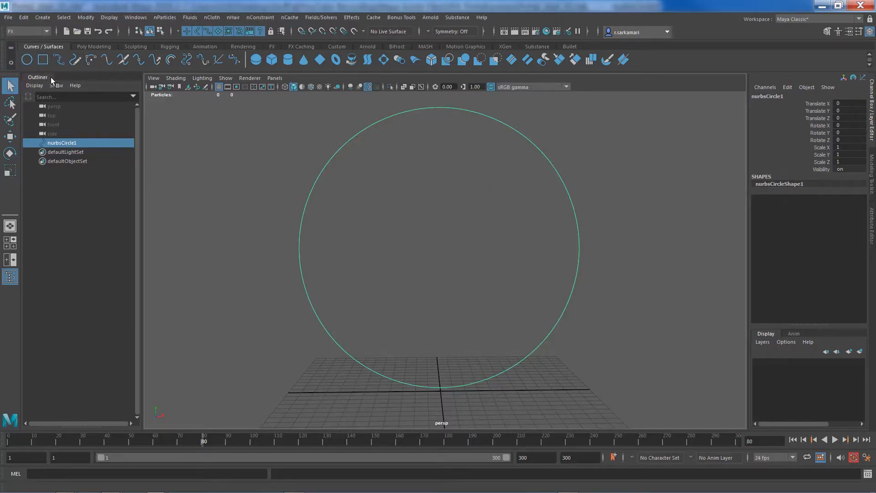
- Review the emitter types offered in the nParticles Emit from Object options without creating an emitter
click(166, 18)
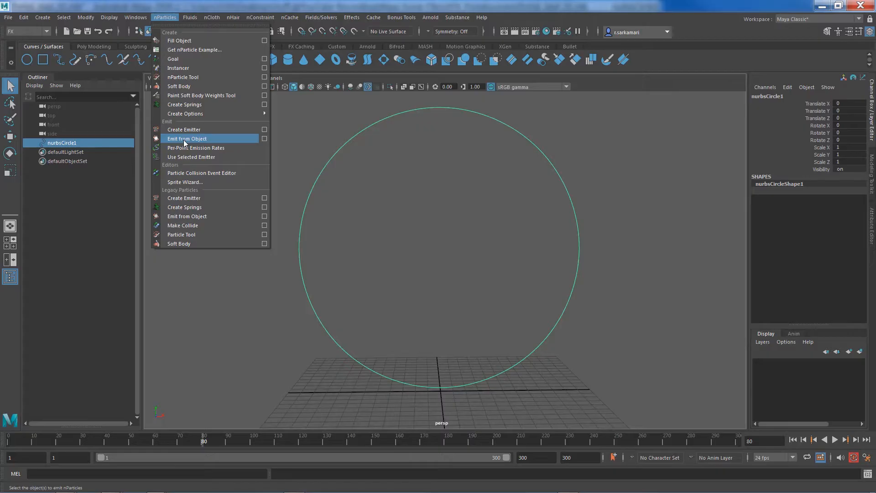
click(264, 138)
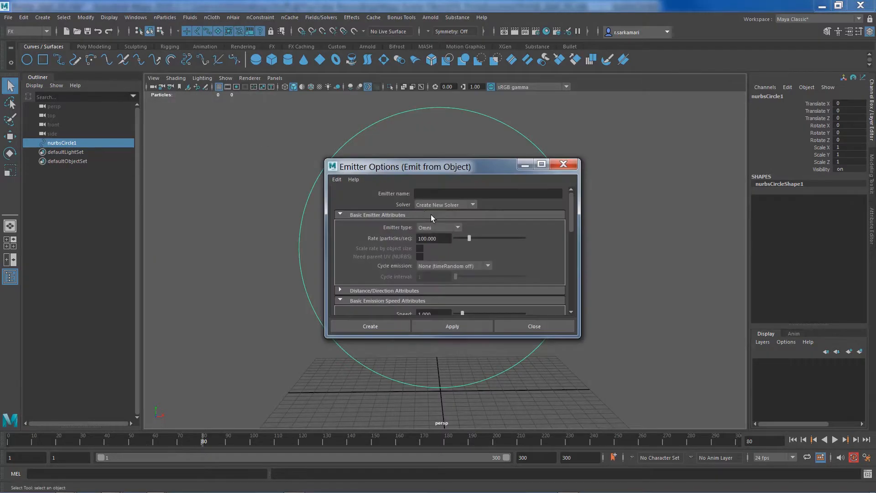
click(437, 225)
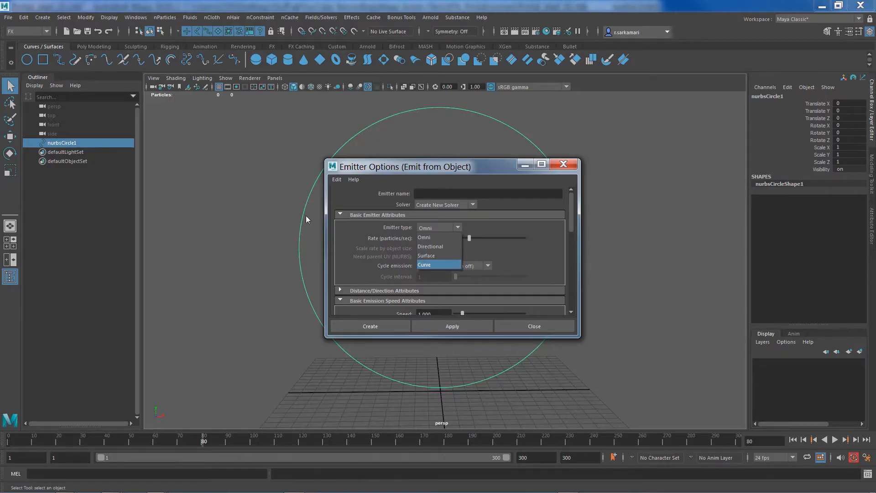
click(533, 325)
click(532, 324)
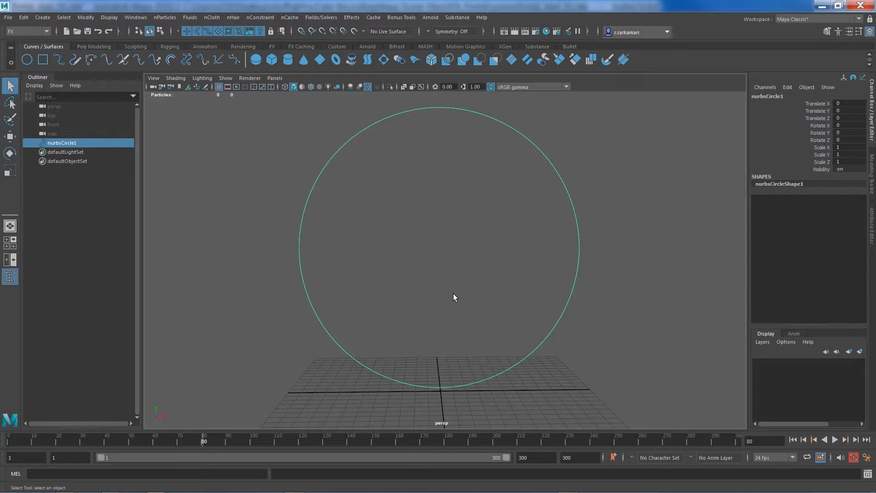
- Apply the Create Curve Flow effect to the selected NURBS circle
drag(308, 124, 358, 193)
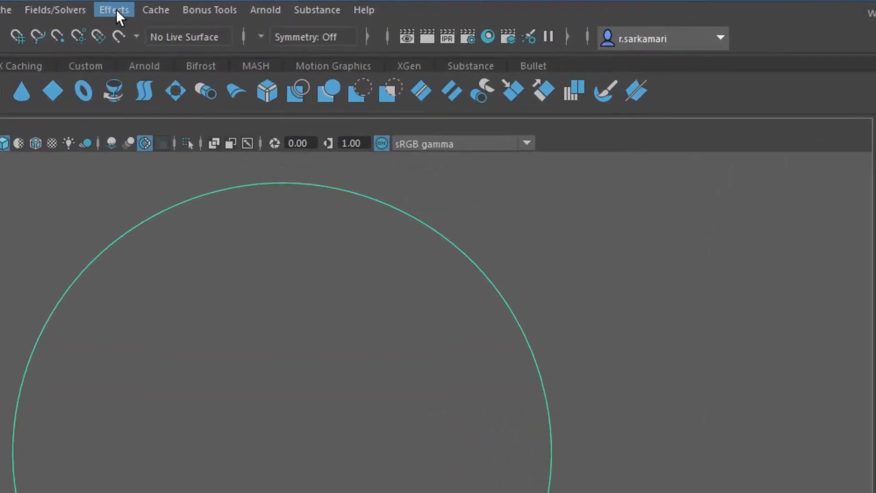
click(114, 10)
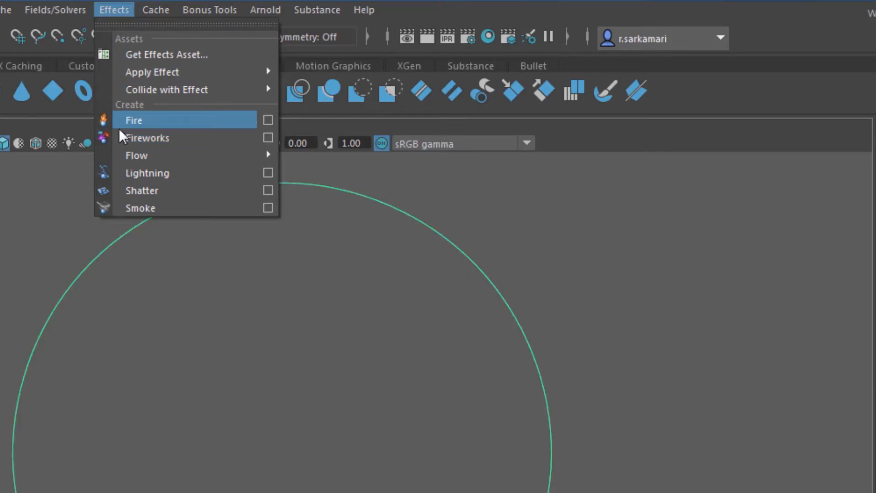
mouse_move(128, 156)
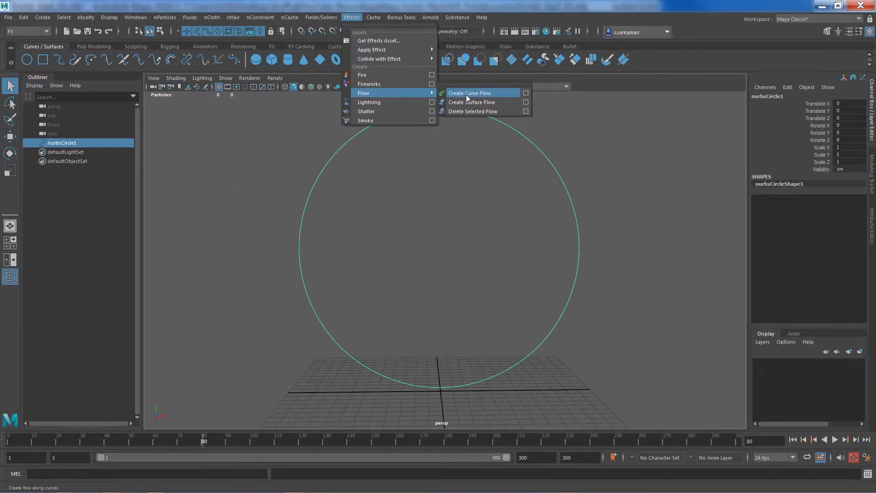
click(467, 94)
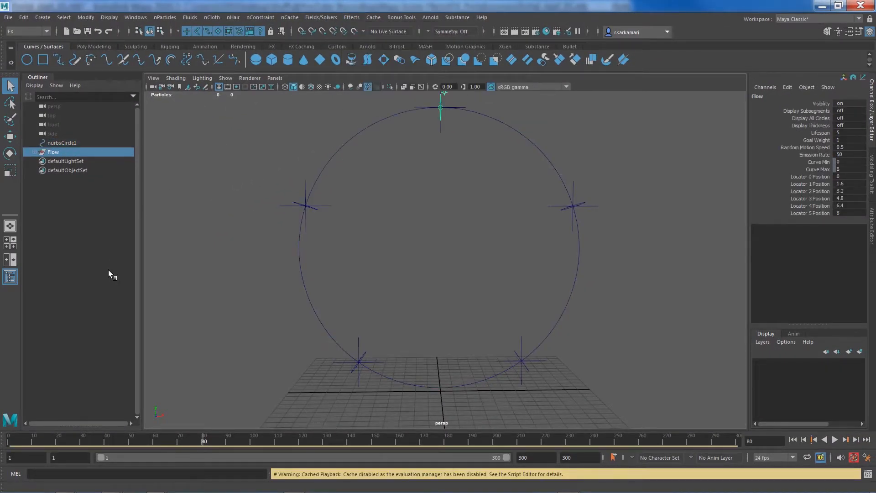
- Expand the Flow group's full hierarchy and collapse its Locators and Circles subgroups
shift+click(33, 151)
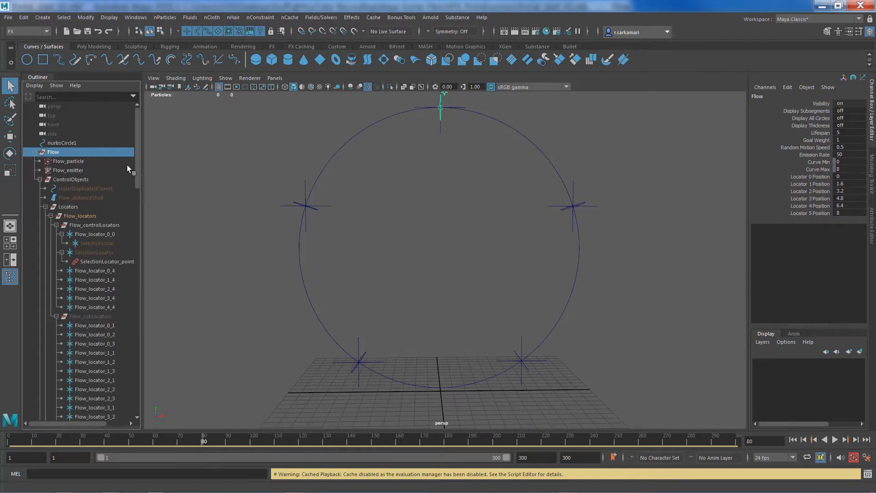
mouse_move(136, 171)
mouse_down()
mouse_move(147, 359)
mouse_move(147, 169)
mouse_up()
click(46, 207)
click(45, 215)
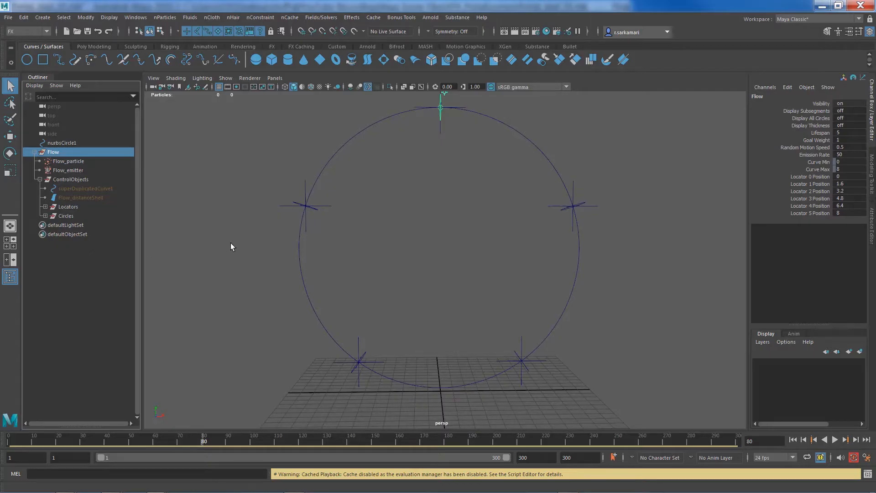
- Inspect Flow_particle and Flow_emitter in turn, and play the simulation to watch particles travel around the circle
click(64, 160)
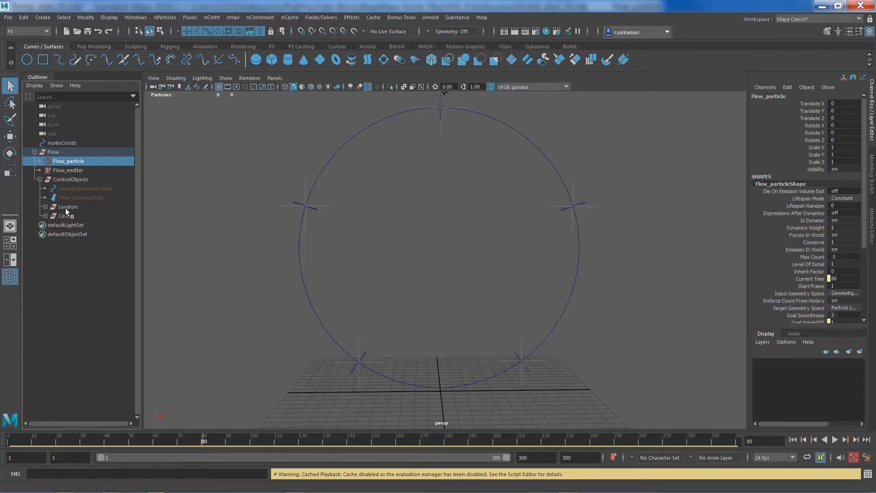
click(60, 170)
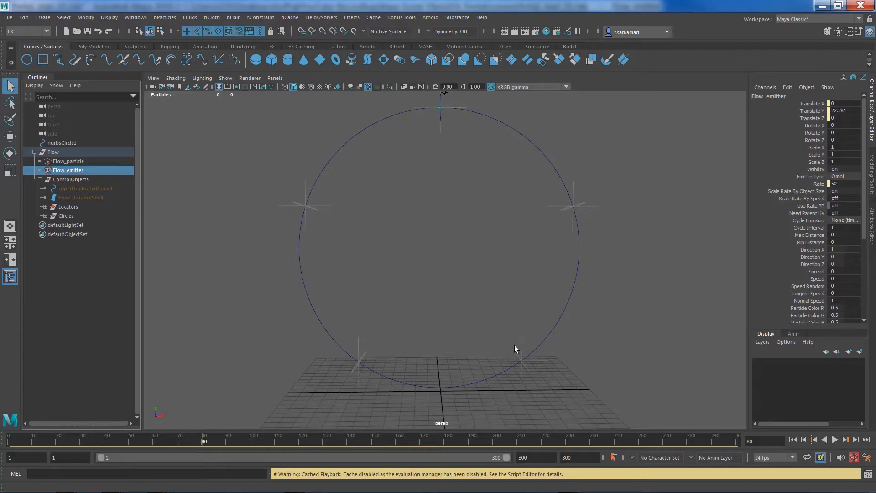
click(834, 439)
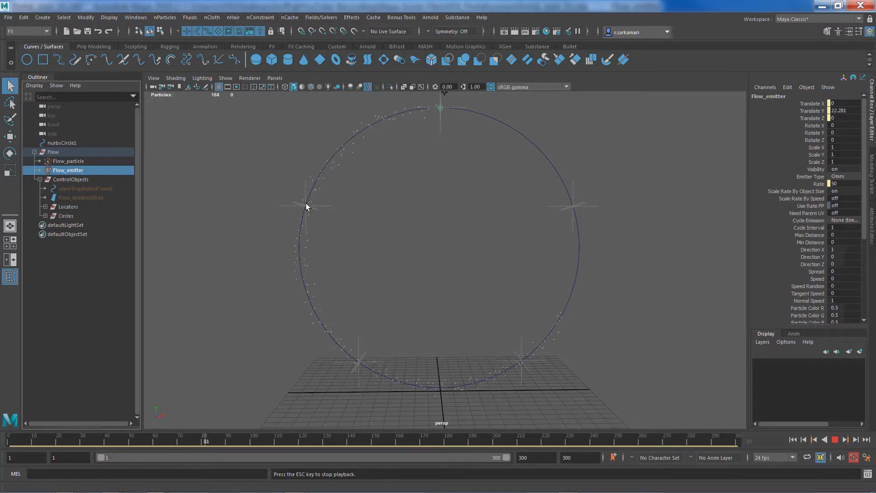
click(834, 442)
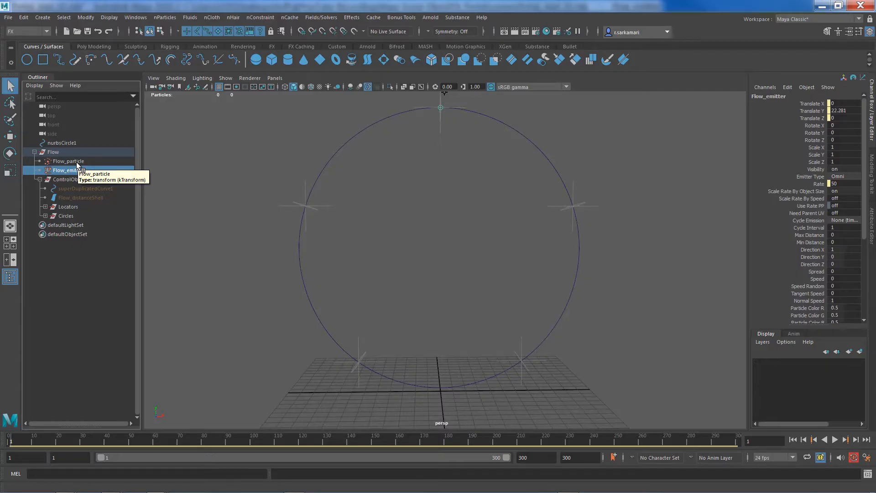
- Show the detailed attributes of Flow_emitter and play the particle simulation from frame 1 to about frame 189
key(ctrl+a)
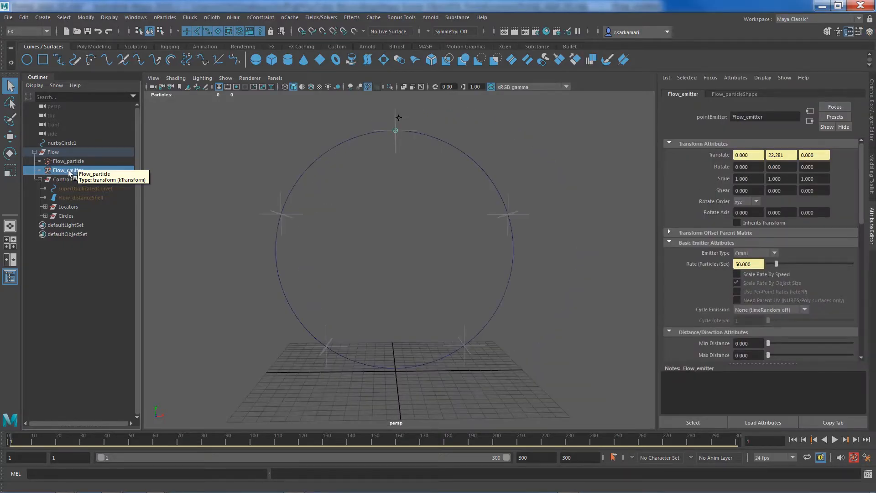
click(835, 440)
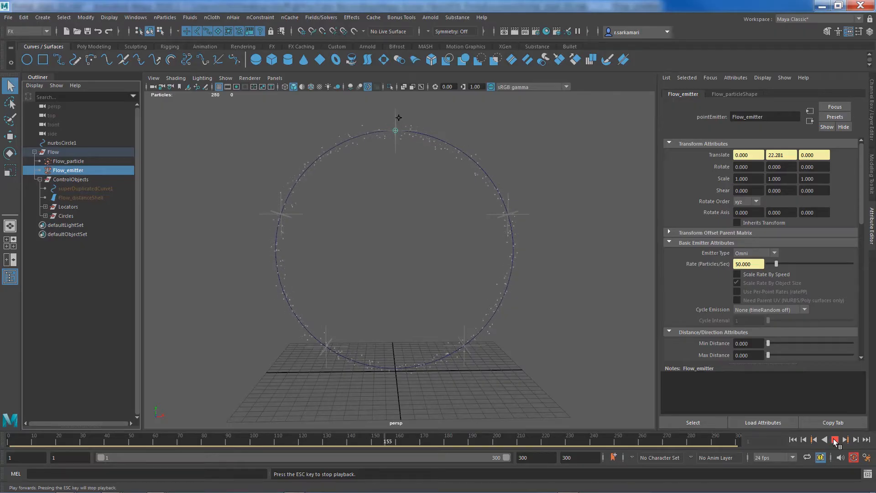
click(835, 440)
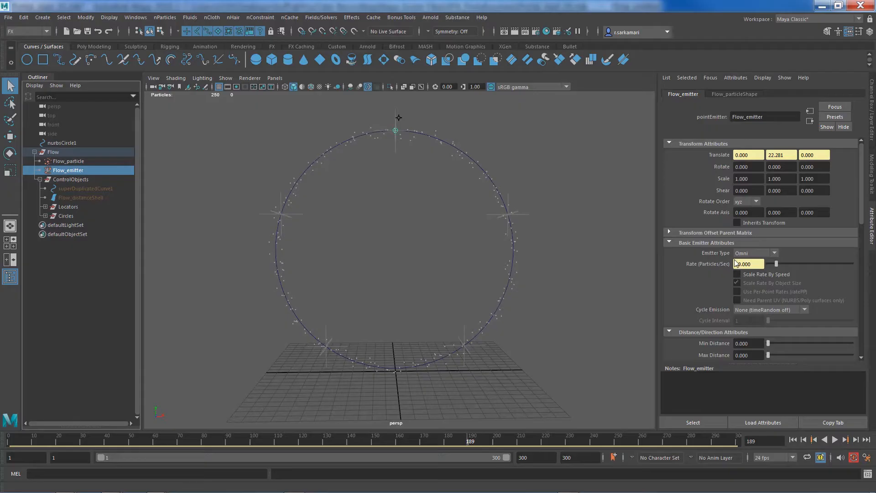
- Set the Emission Rate of the Flow group to 3000
click(53, 152)
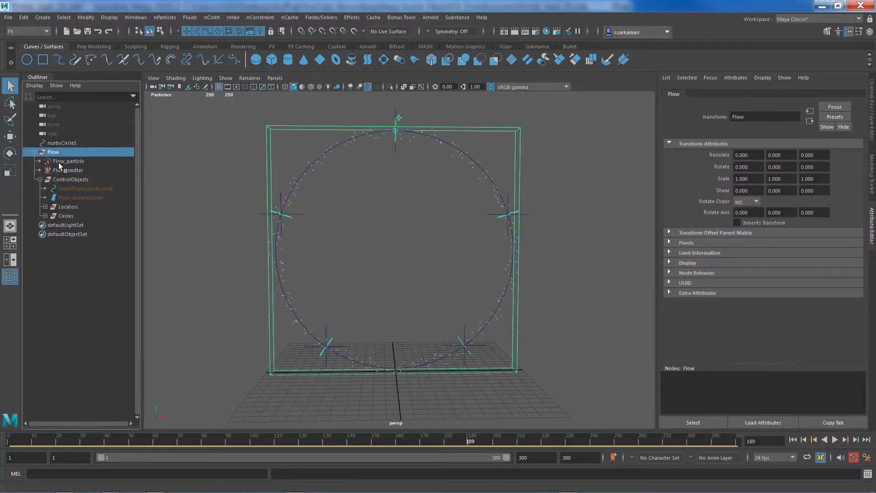
key(ctrl+a)
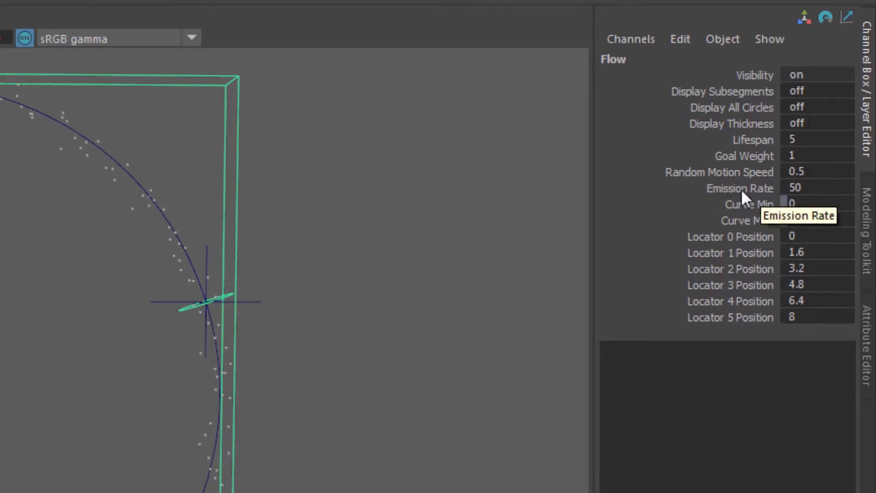
click(810, 187)
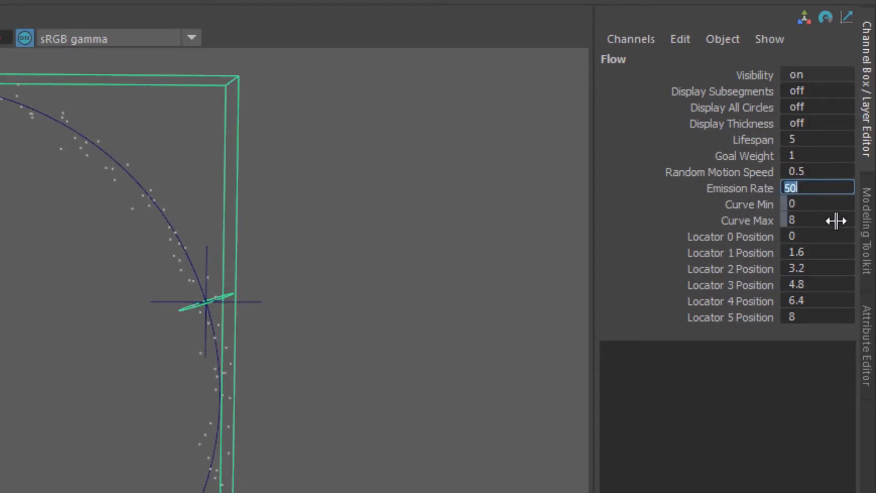
text(3000)
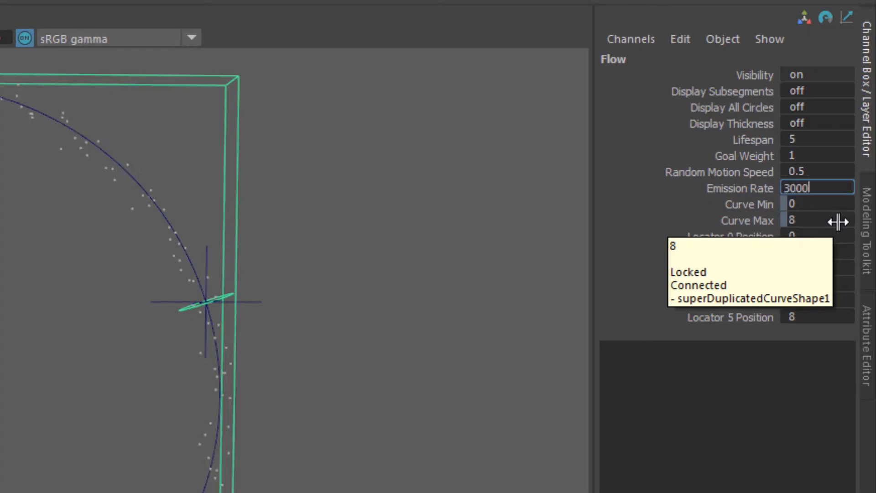
key(Return)
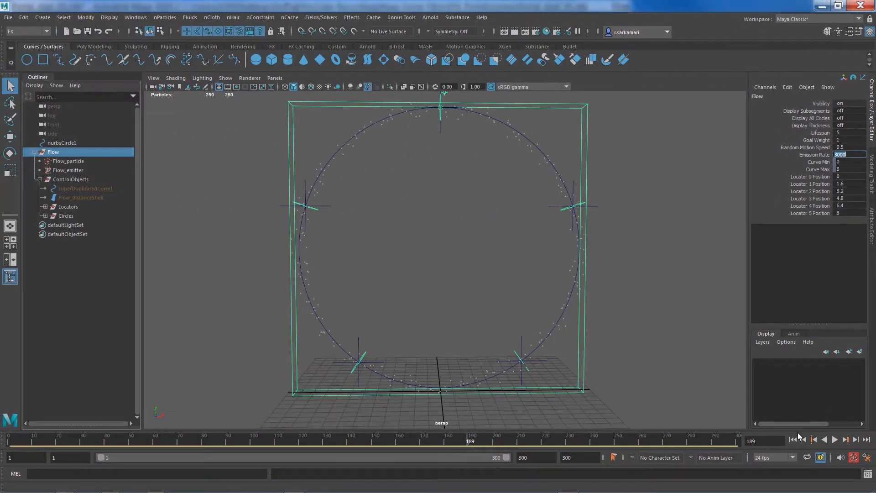
- Play the denser particle simulation from frame 1 and stop it at about frame 132
click(794, 439)
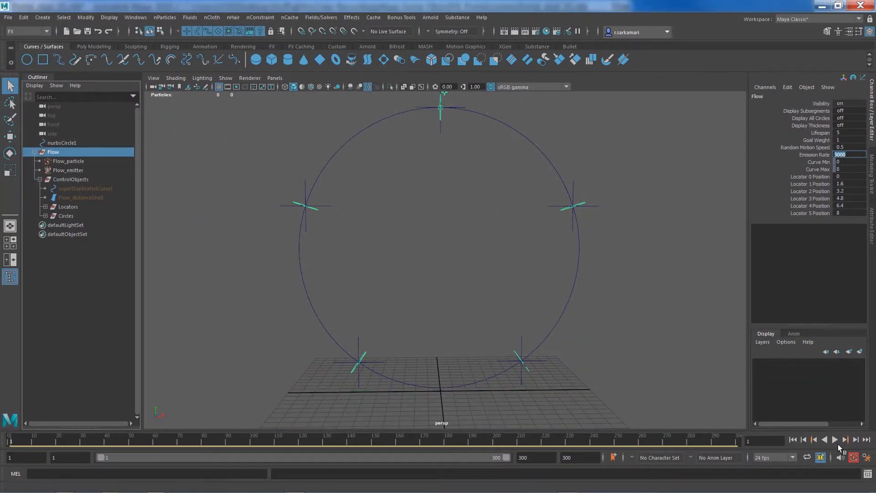
click(835, 441)
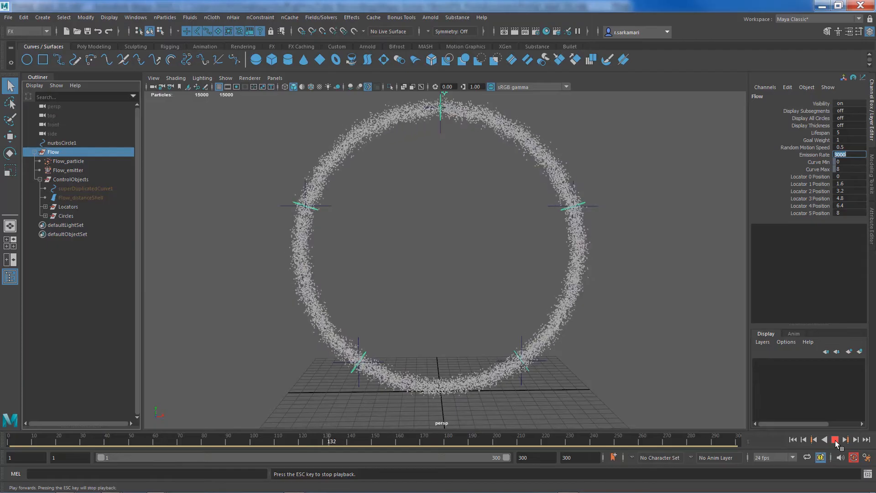
click(835, 439)
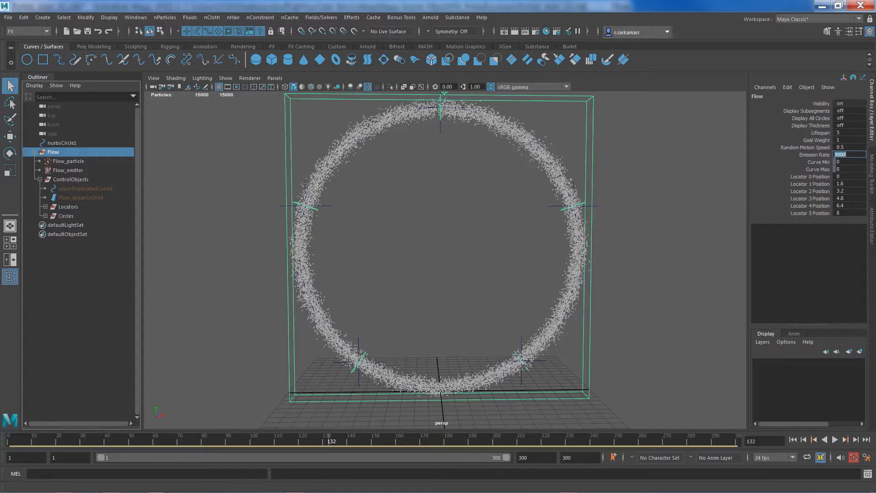
- Set the Flow group's Lifespan to 1.5 and play the simulation from frame 1 to about frame 139
double_click(845, 133)
text(1.5)
key(Return)
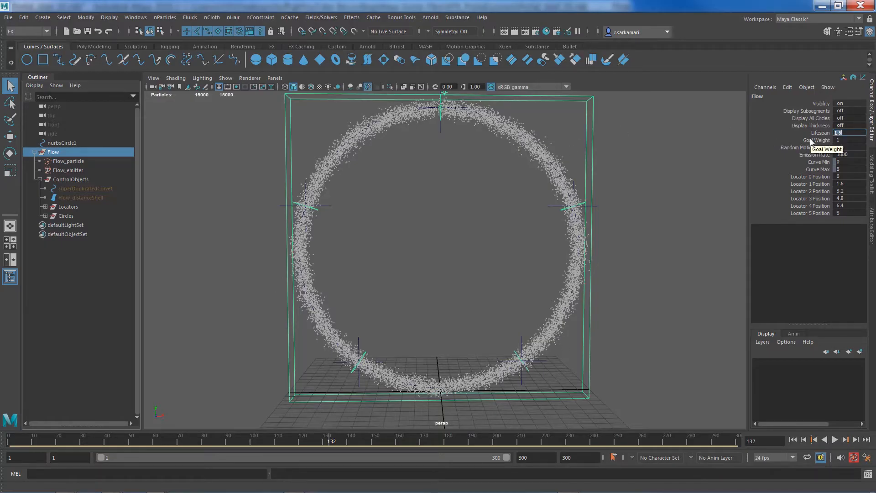
click(792, 439)
click(834, 439)
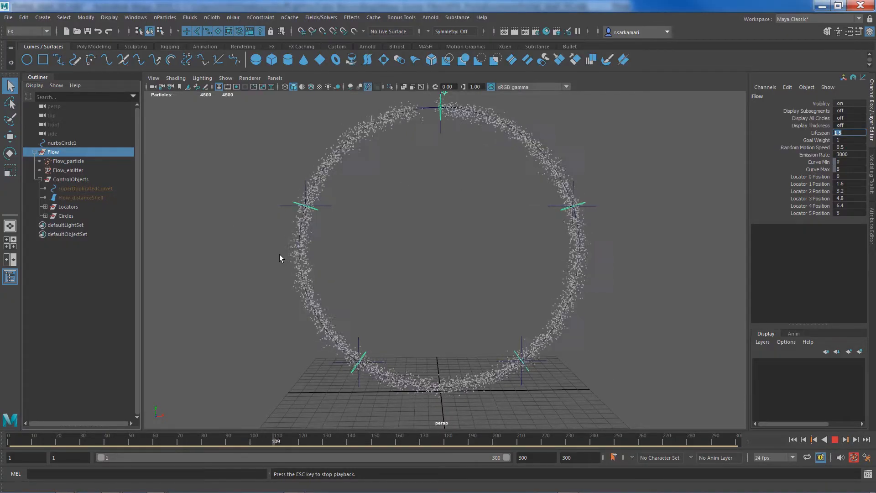
click(834, 440)
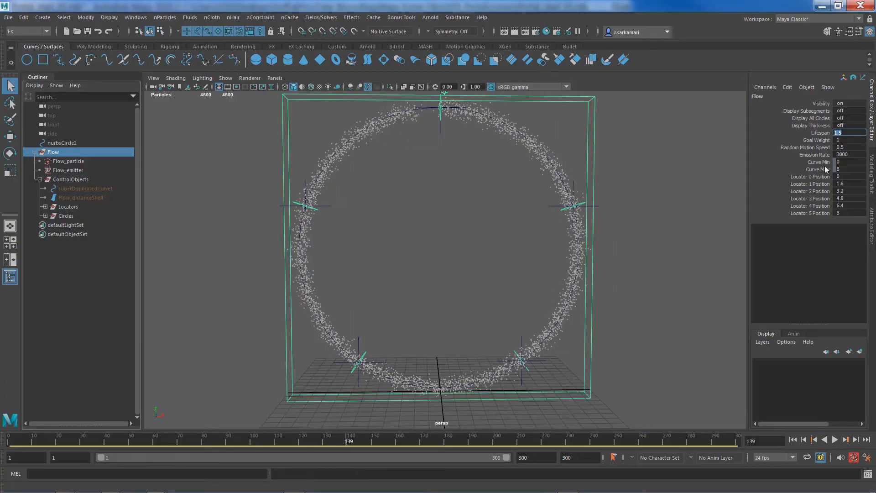
- Set the Flow group's Lifespan to 1 and play the simulation from frame 1 to about frame 78
click(793, 440)
click(834, 439)
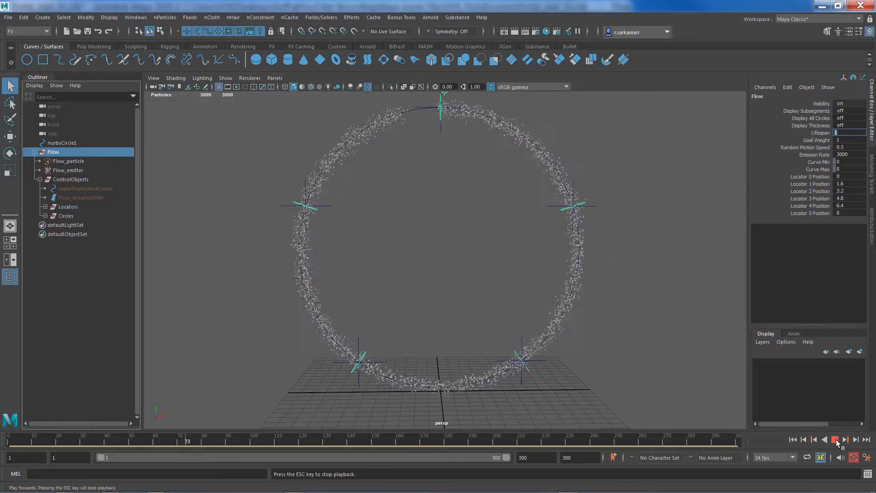
click(834, 440)
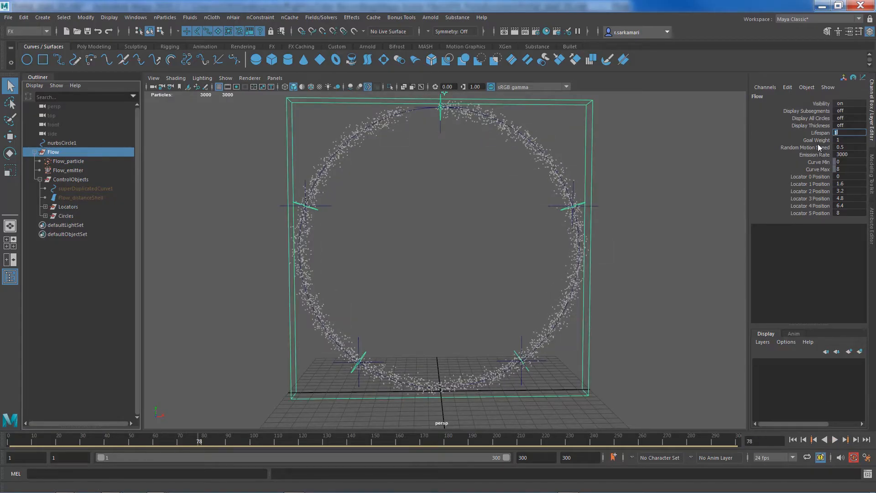
- Try the Flow group's Display Thickness, Display All Circles and Display Subsegments settings, leaving each of them off
mouse_move(645, 160)
middle_down()
mouse_move(685, 165)
mouse_move(624, 166)
middle_up()
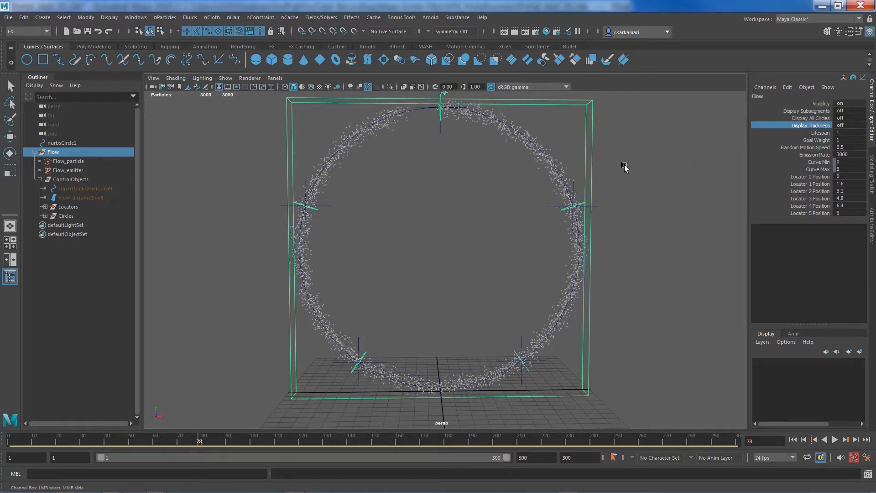
click(802, 119)
middle_drag(678, 165, 642, 168)
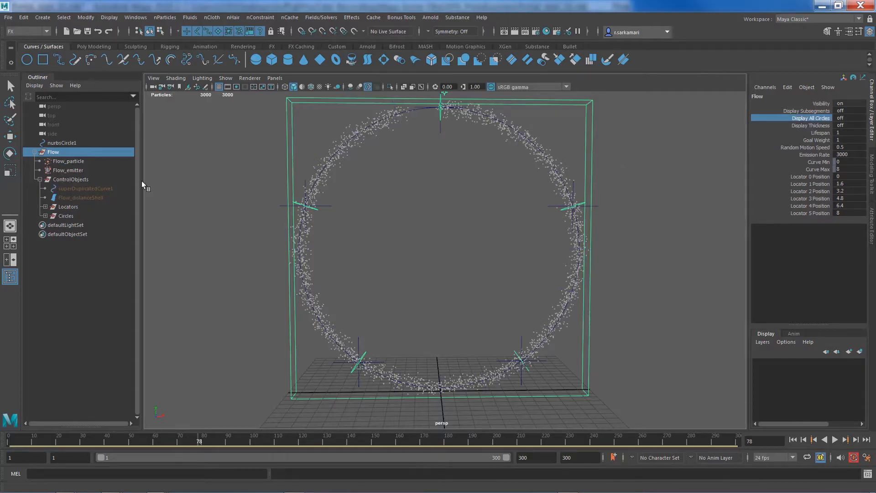
click(814, 111)
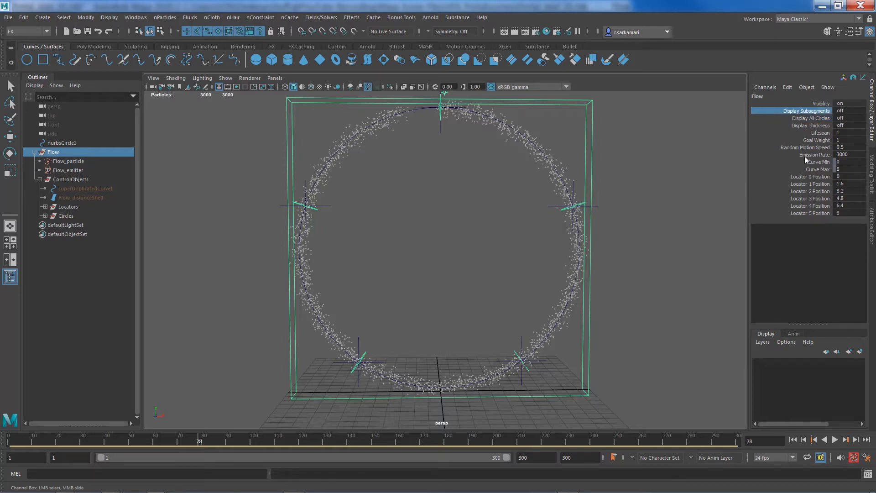
middle_drag(685, 172, 535, 206)
middle_drag(557, 182, 583, 175)
- Switch the Flow group's Visibility off and back on, and clear the selection
click(821, 103)
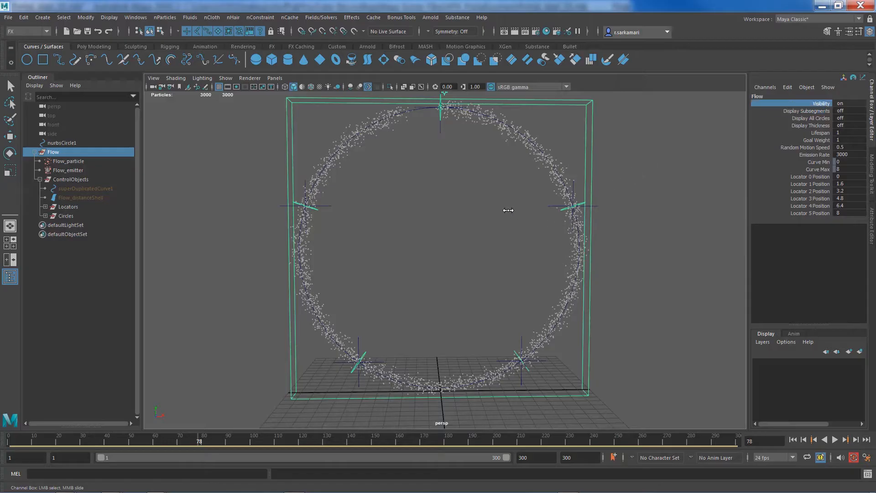
middle_drag(515, 210, 463, 210)
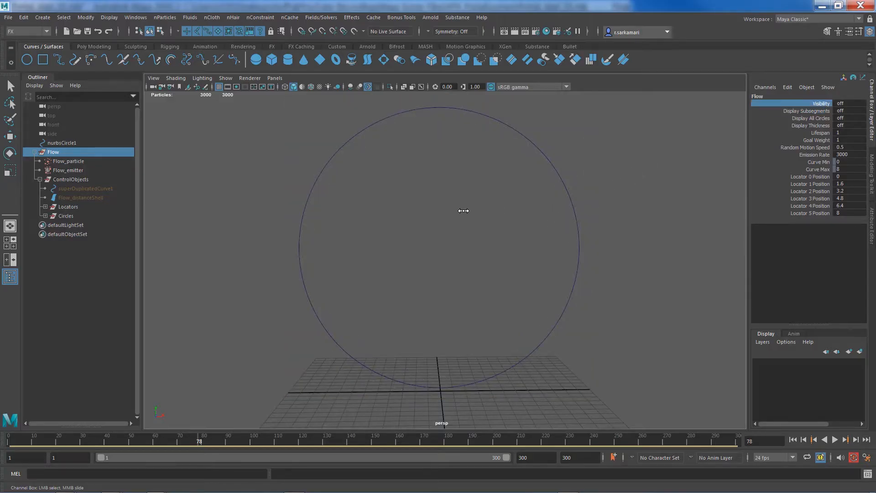
middle_drag(533, 210, 582, 215)
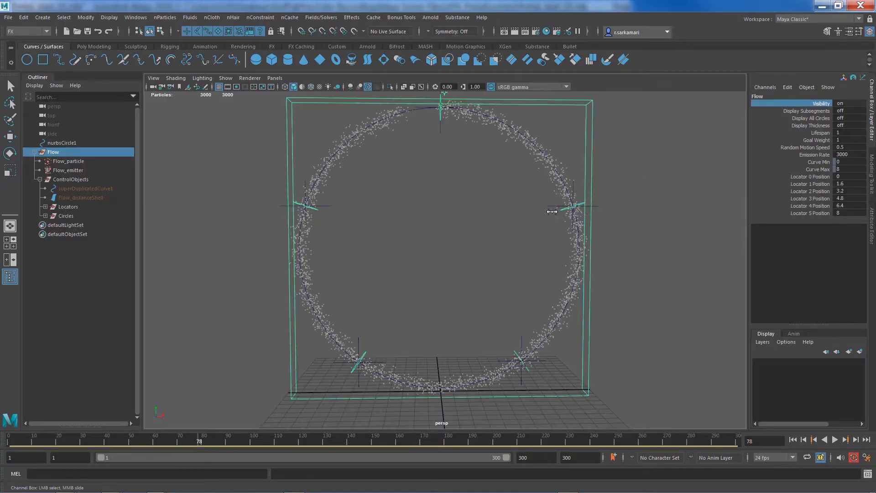
click(697, 291)
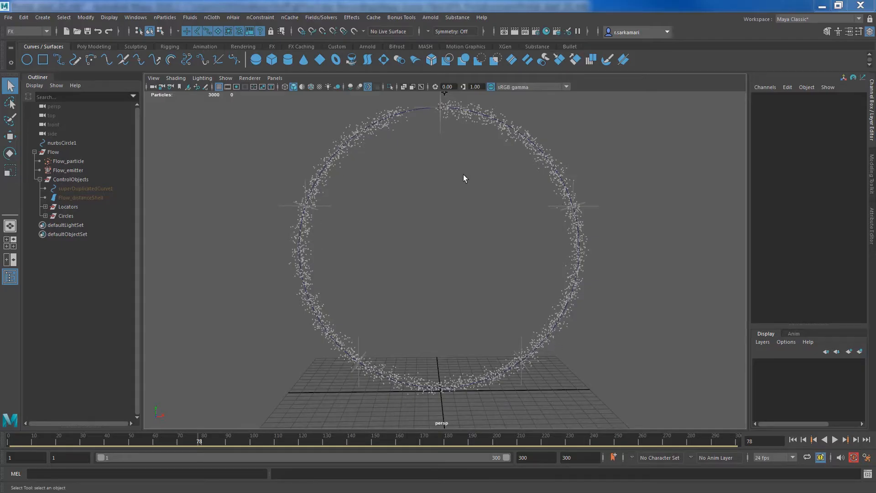
- Expand the Circles group and its Flow_scalableCircles subgroup to list the individual control circles
click(46, 216)
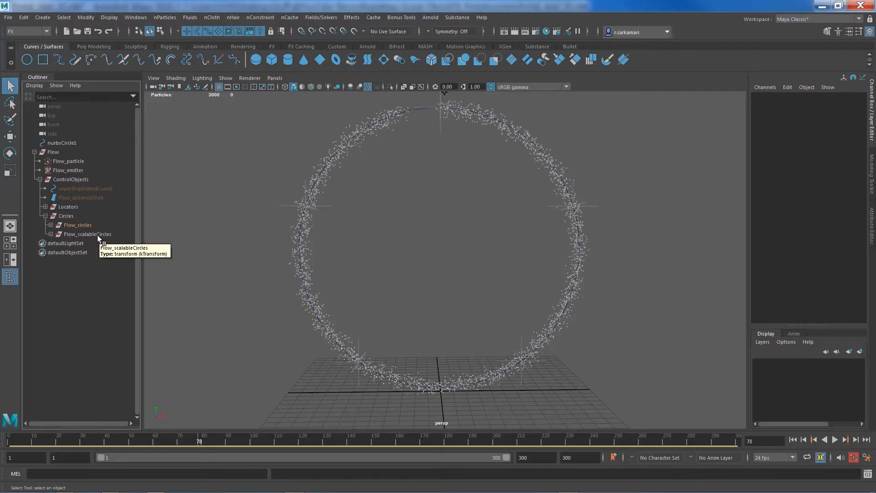
click(50, 234)
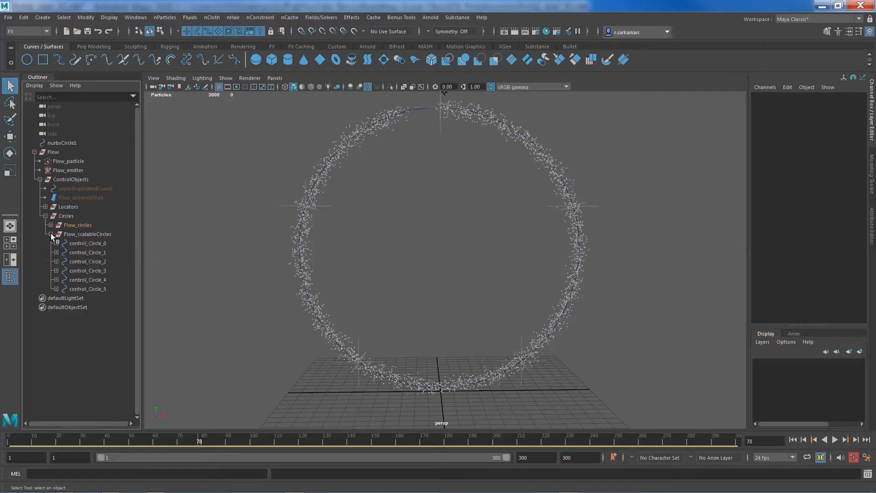
click(78, 243)
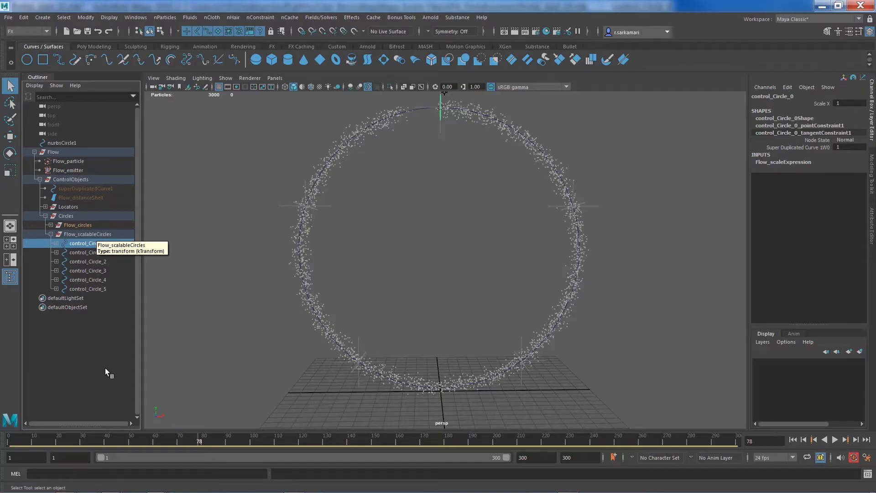
click(99, 354)
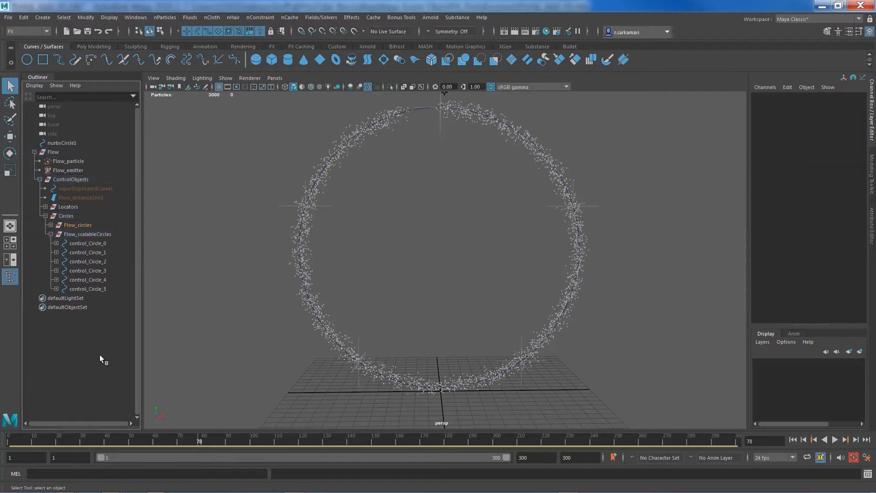
- Set Scale X to 0.6 for control_Circle_0 and control_Circle_1
click(88, 244)
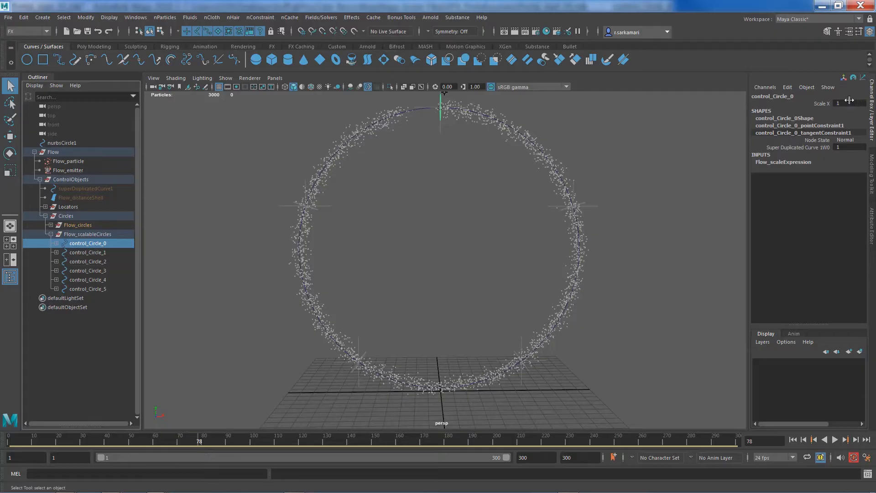
double_click(850, 103)
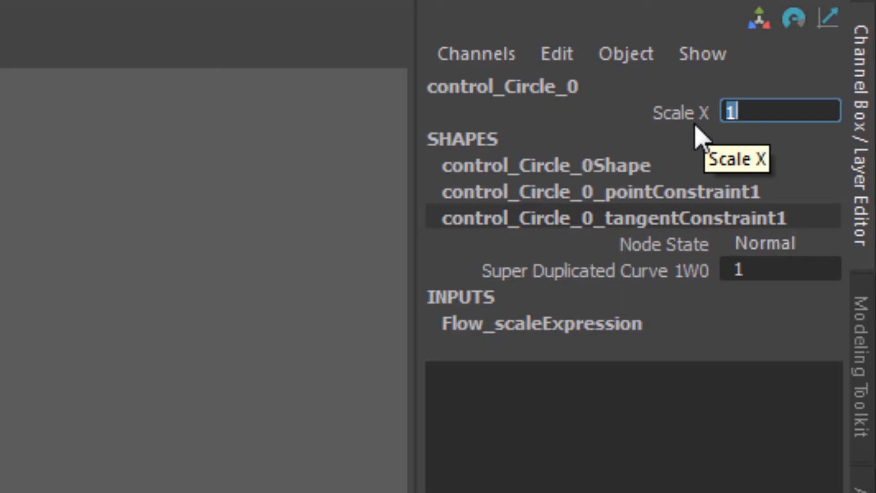
text(.6)
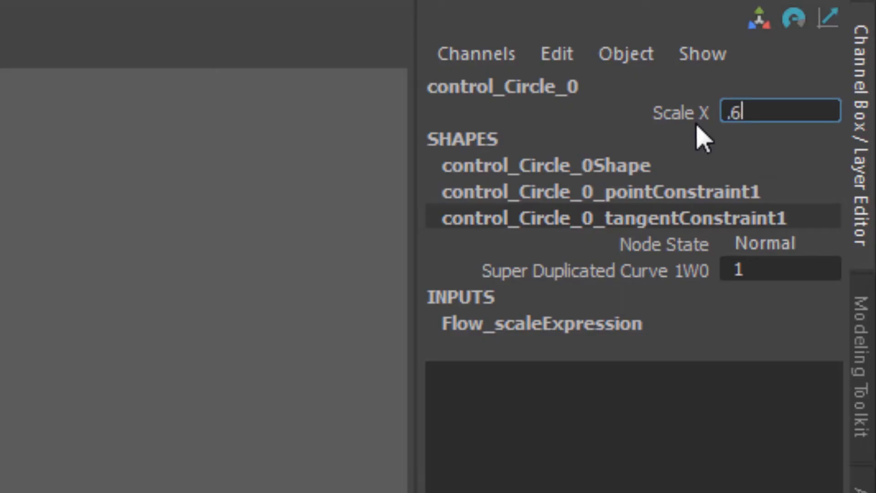
key(Return)
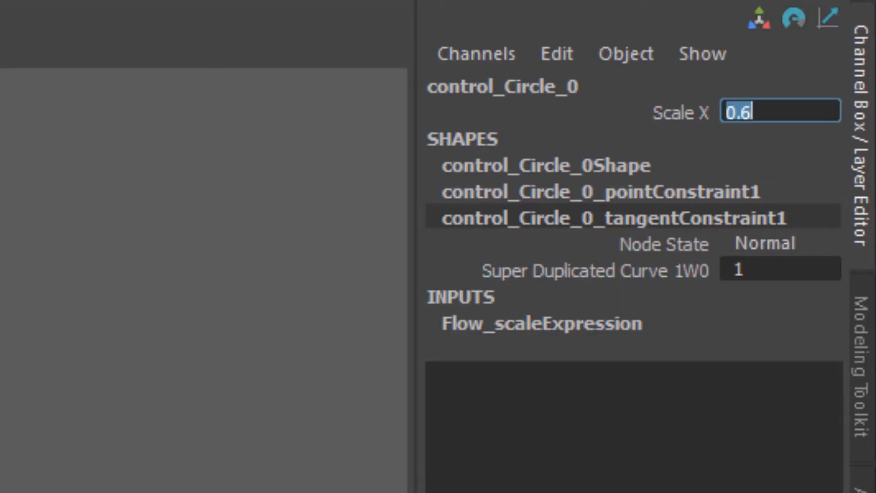
click(759, 117)
text(.6)
key(Return)
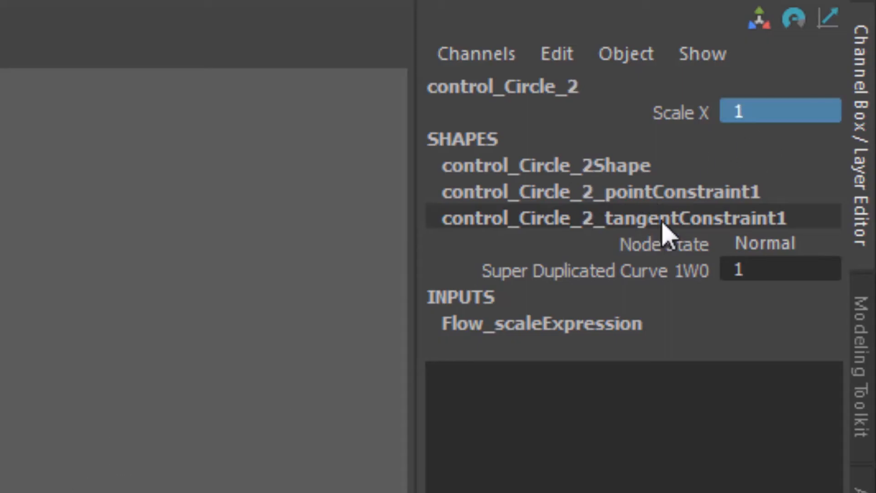
- Set Scale X to 0.6 for control_Circle_2 and control_Circle_3
click(761, 113)
text(.6)
key(Return)
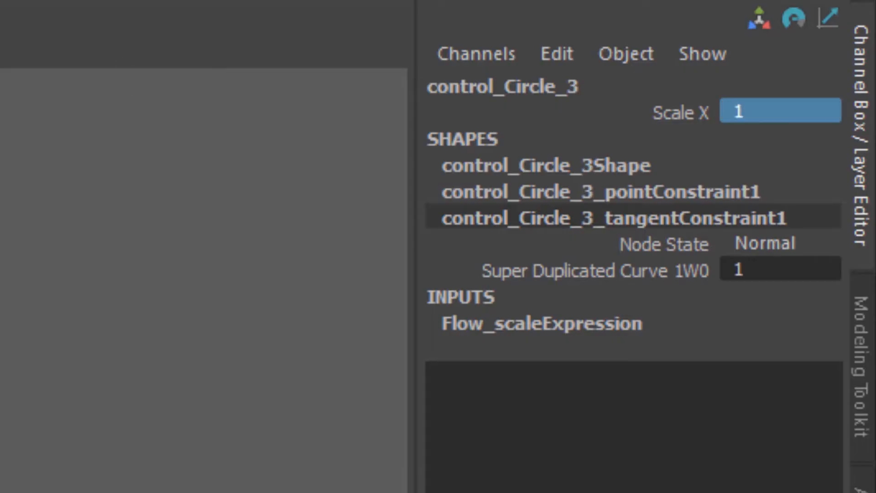
click(748, 111)
text(.6)
key(Return)
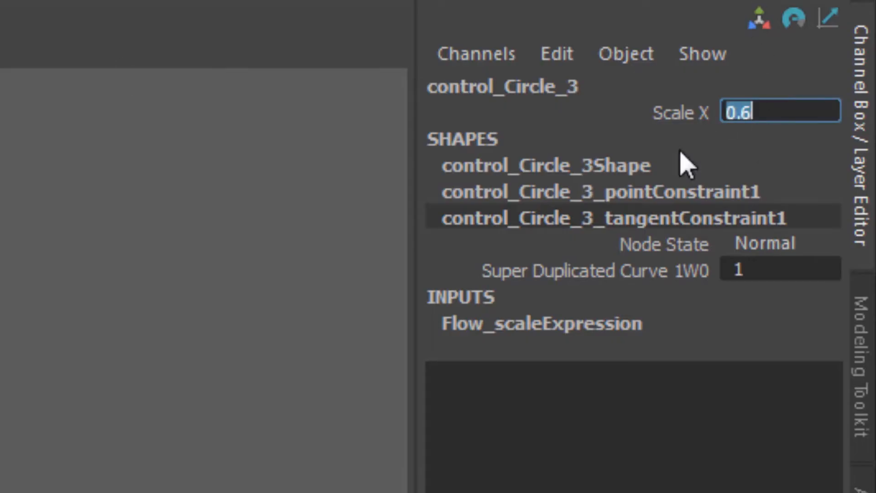
- Set Scale X to 0.6 for control_Circle_4 and control_Circle_5
click(770, 110)
text(.6)
key(Return)
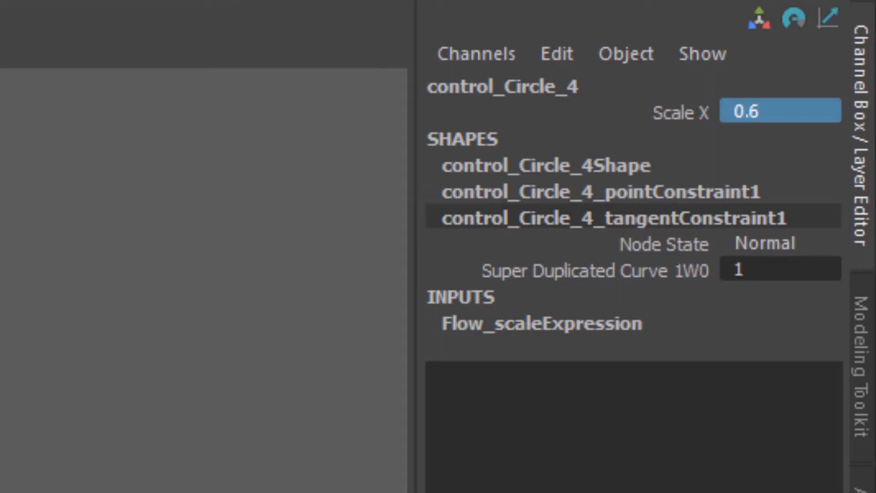
click(775, 111)
text(.6)
key(Return)
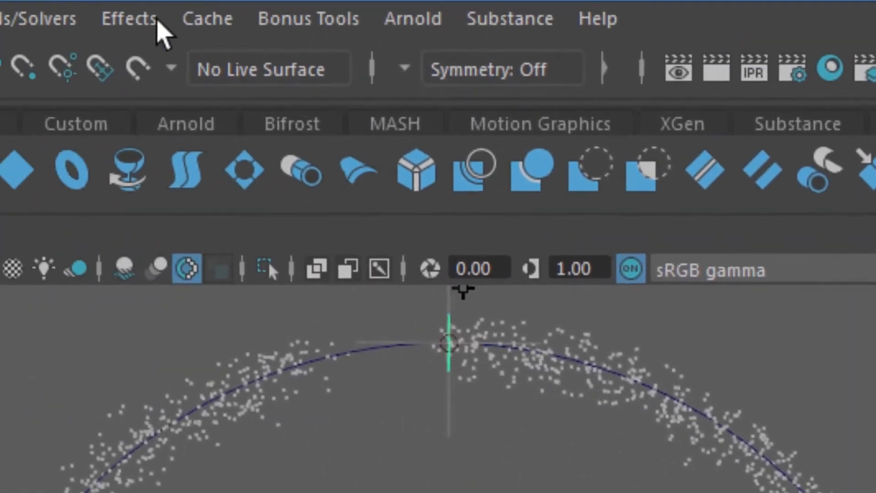
- Review the creation and attribute settings in the Create Curve Flow options, then close them without creating a flow
click(153, 20)
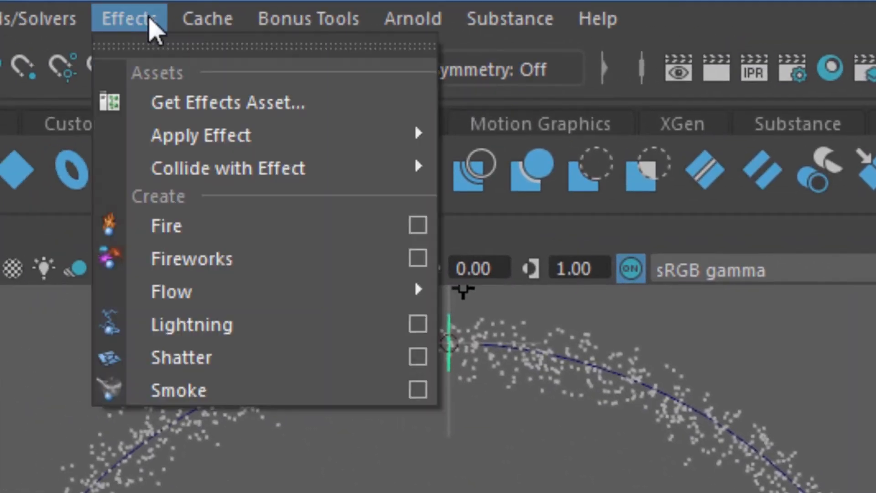
mouse_move(292, 301)
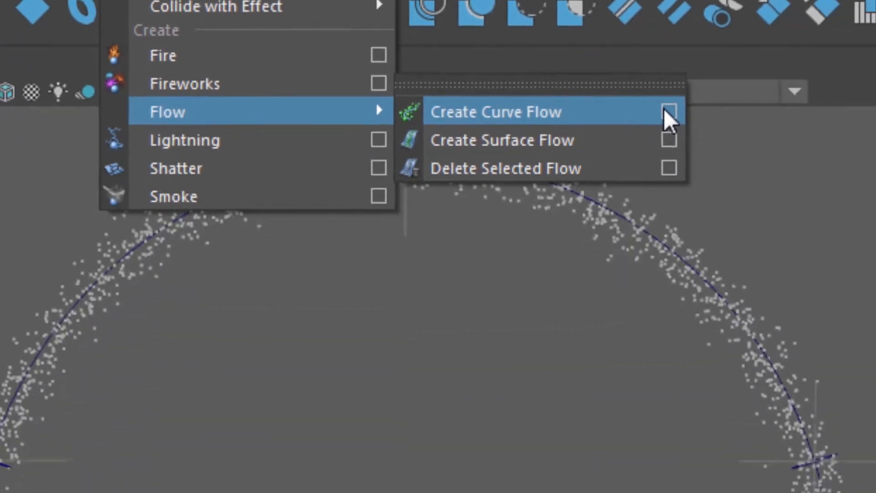
click(667, 112)
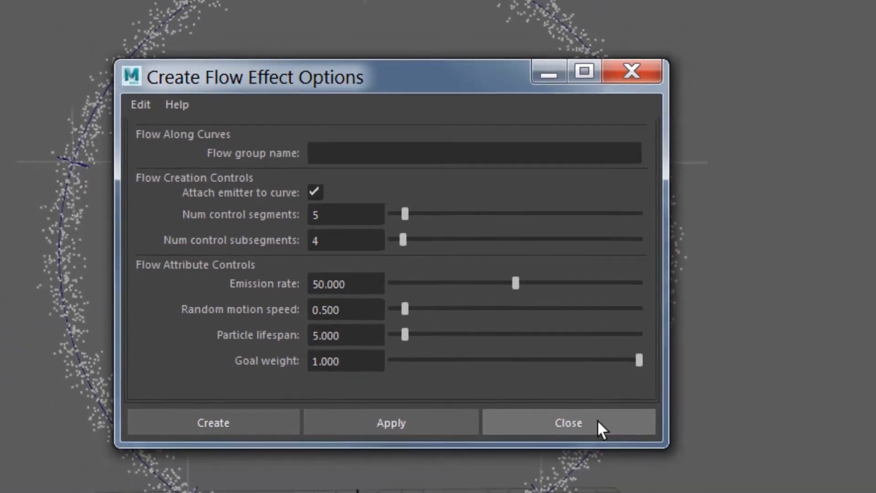
click(609, 445)
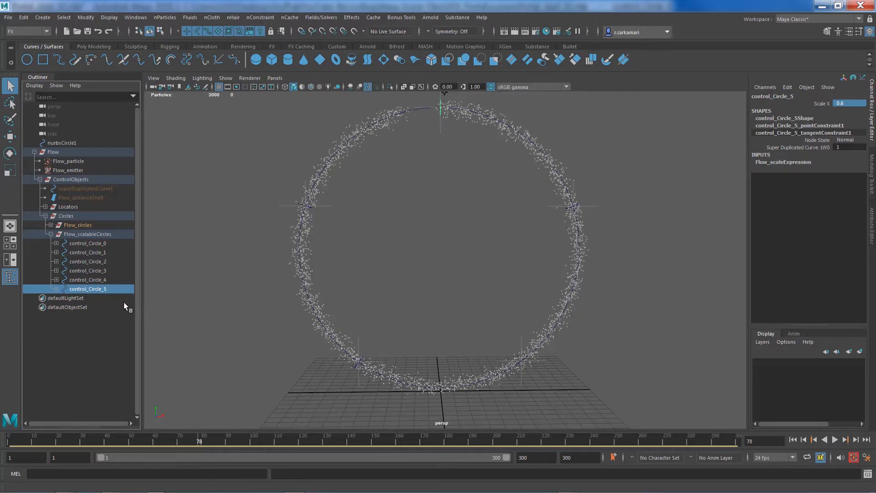
- Collapse the Flow_scalableCircles and ControlObjects groups and show the Flow_particleShape attributes of Flow_particle
click(51, 234)
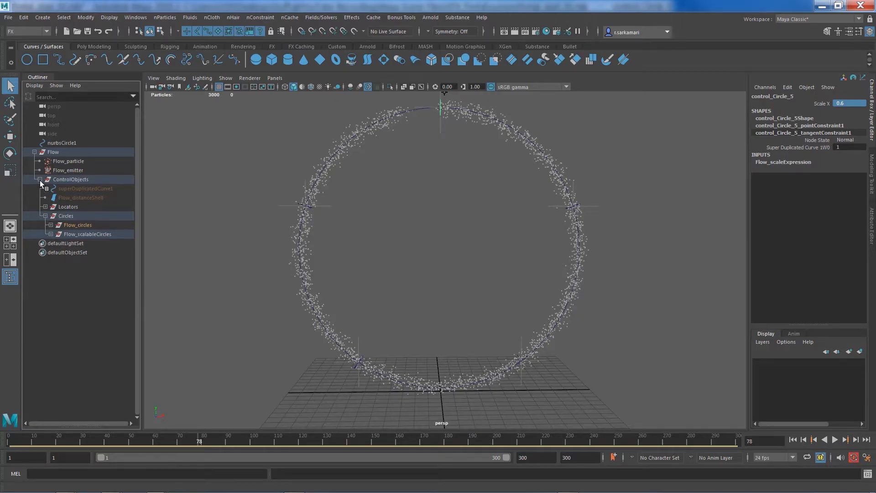
click(40, 179)
click(68, 161)
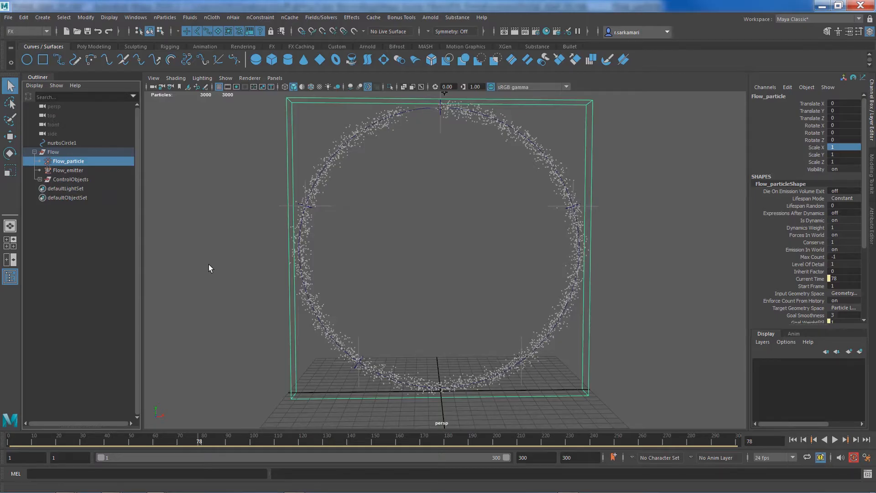
key(ctrl+a)
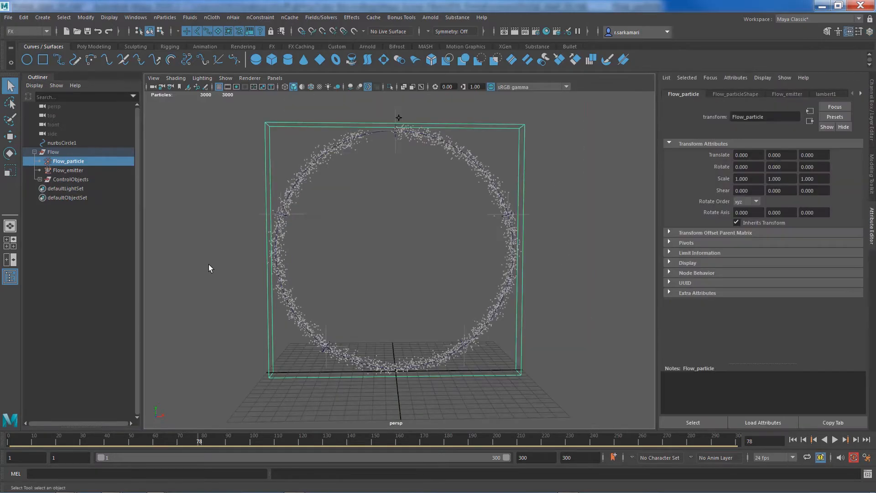
click(718, 95)
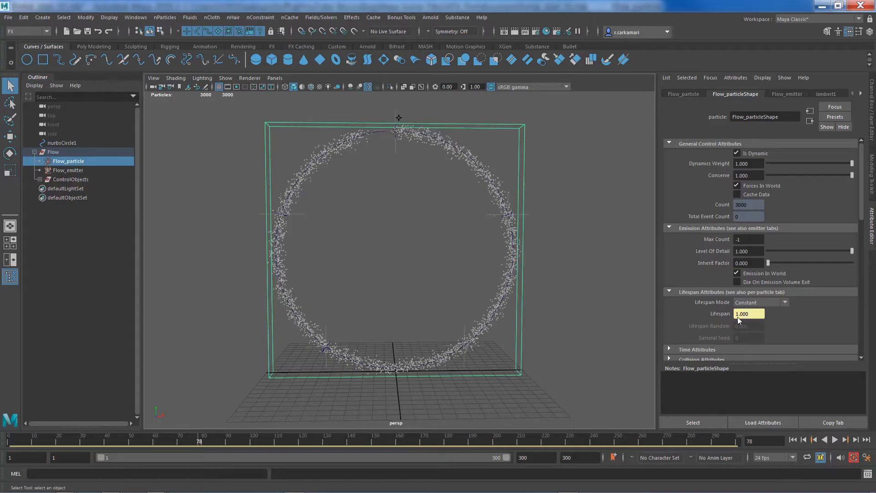
- Set the Lifespan Mode of Flow_particleShape to Random range
middle_drag(55, 156, 31, 148)
mouse_move(864, 214)
mouse_down()
mouse_move(864, 223)
mouse_move(864, 210)
mouse_up()
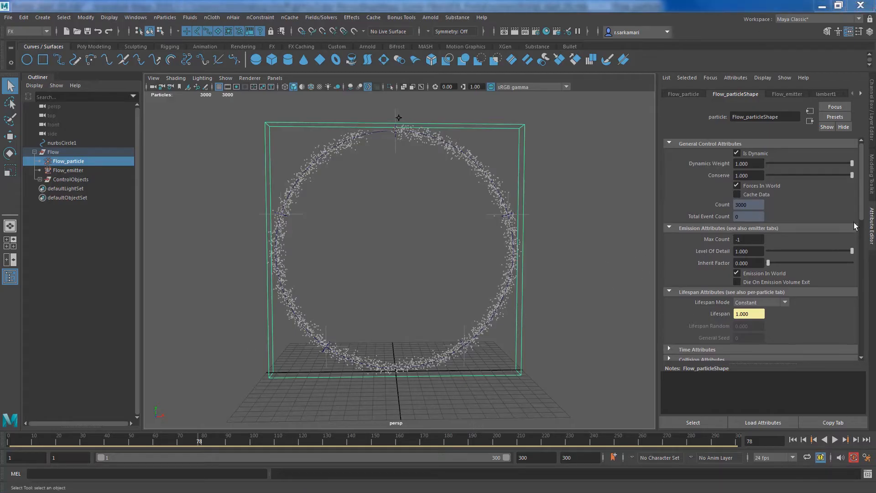
drag(864, 218, 862, 254)
click(748, 193)
click(749, 220)
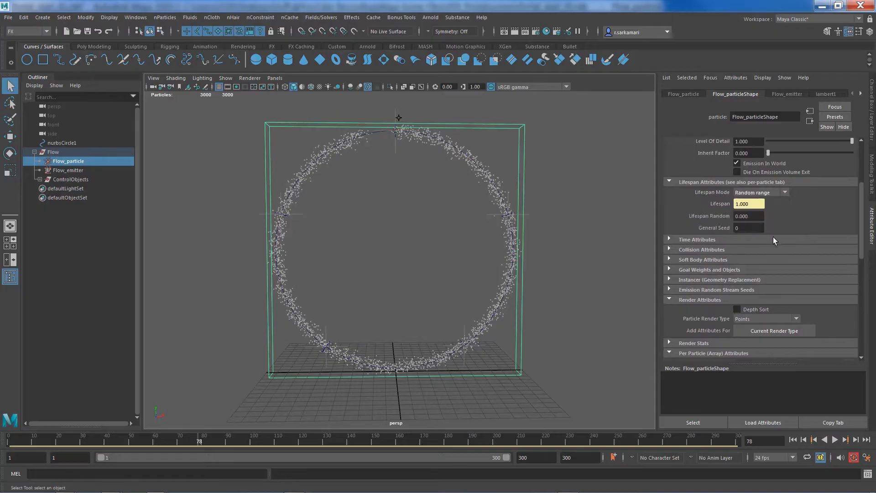
click(748, 215)
- Set the Flow group's Lifespan to 1.5
click(54, 152)
click(872, 127)
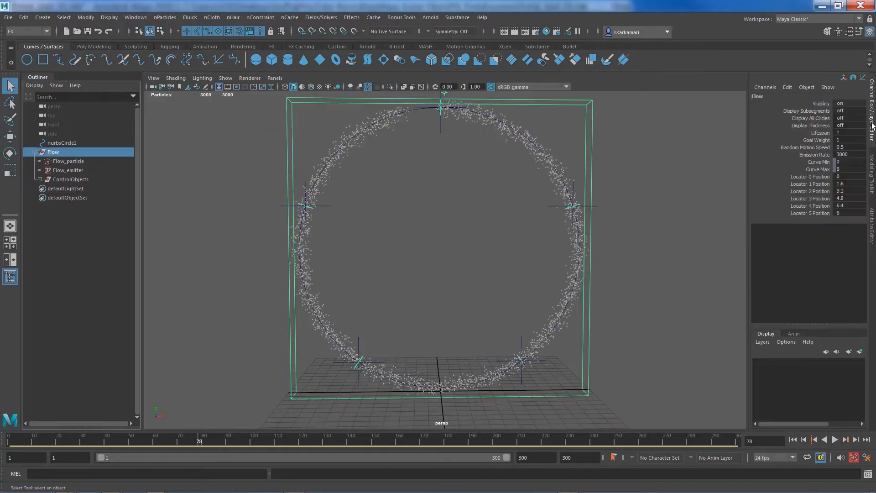
double_click(845, 133)
text(1.5)
key(Return)
- Set Lifespan Random to 0.5 on the Flow_particleShape of Flow_particle
click(60, 162)
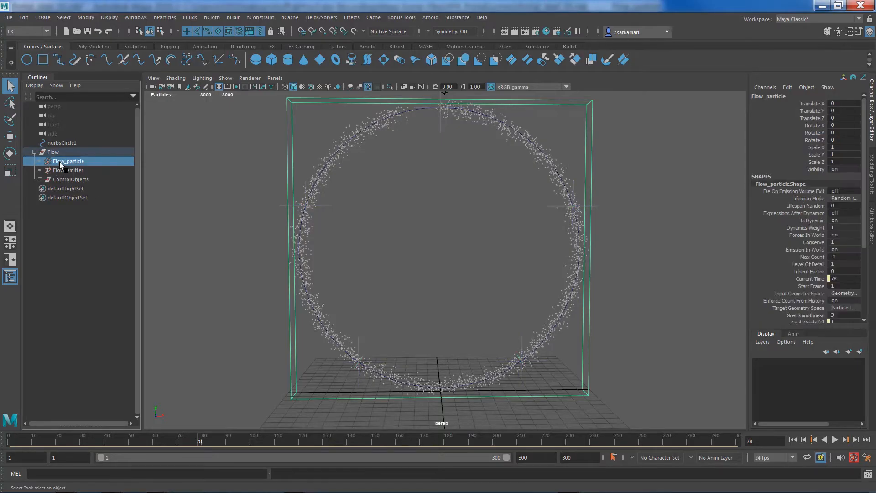
key(ctrl+a)
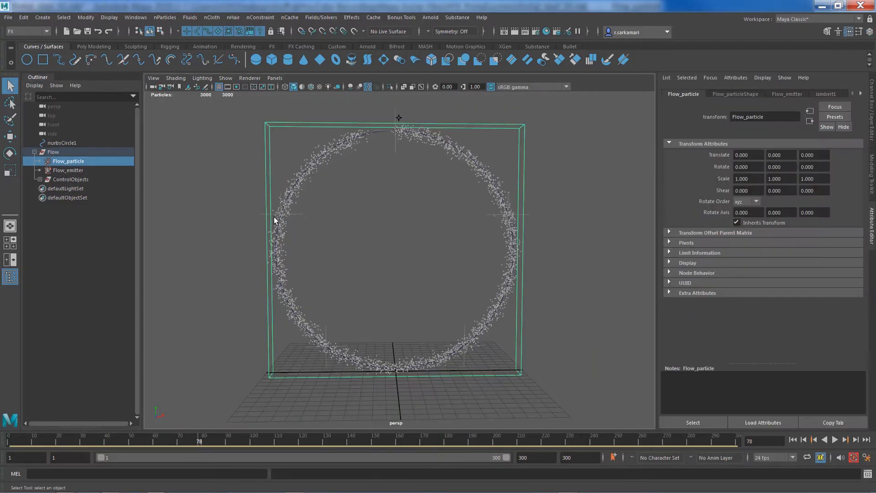
click(718, 95)
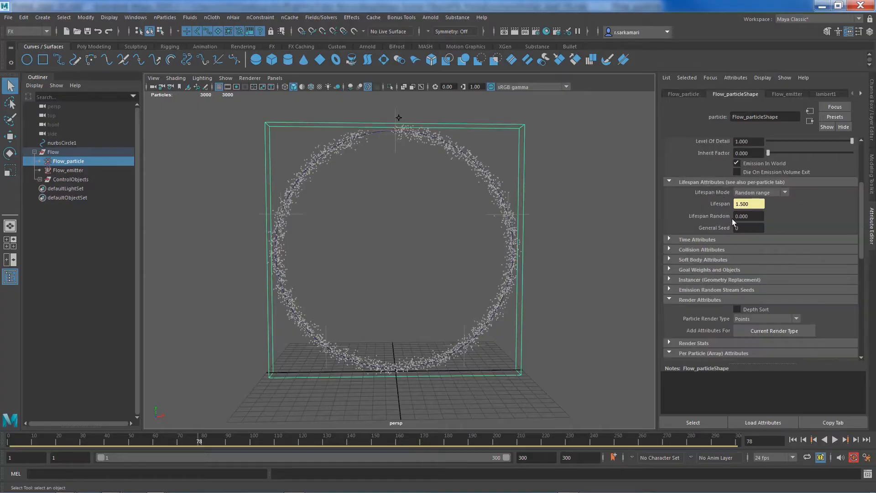
drag(756, 216, 685, 213)
text(0.5)
key(Return)
- Play the particle simulation from the first frame to check the random lifespan, stopping around frame 72
click(793, 439)
click(835, 440)
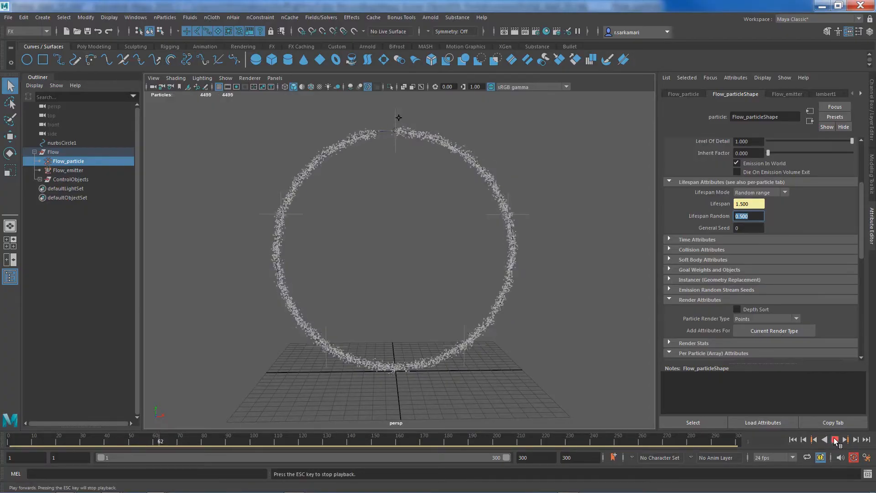
key(Escape)
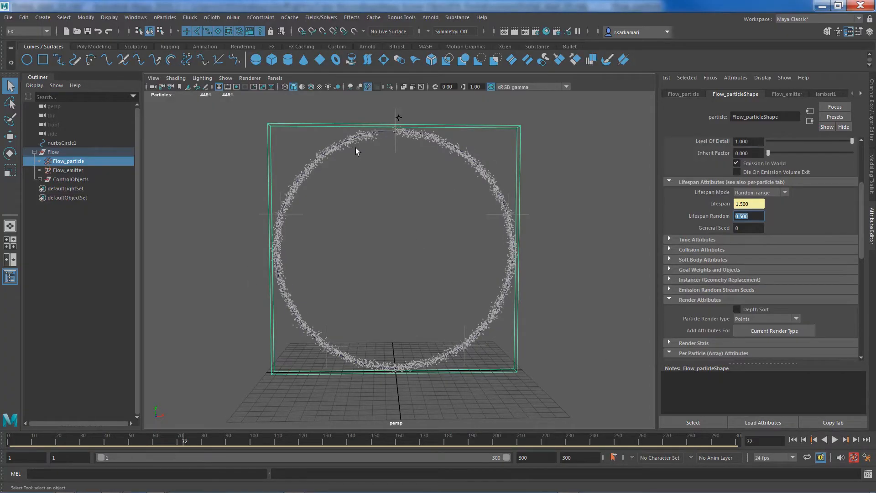
- Set the Particle Render Type to Streak and add the attributes for the current render type
drag(861, 223, 859, 275)
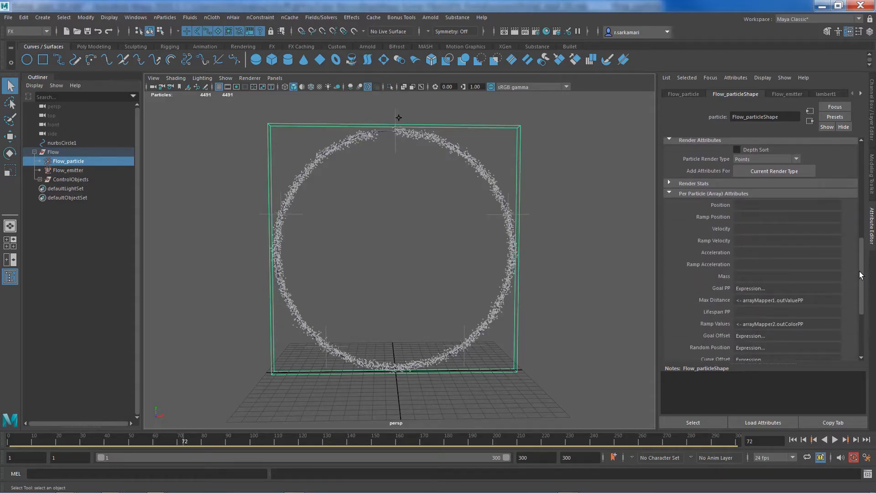
click(752, 160)
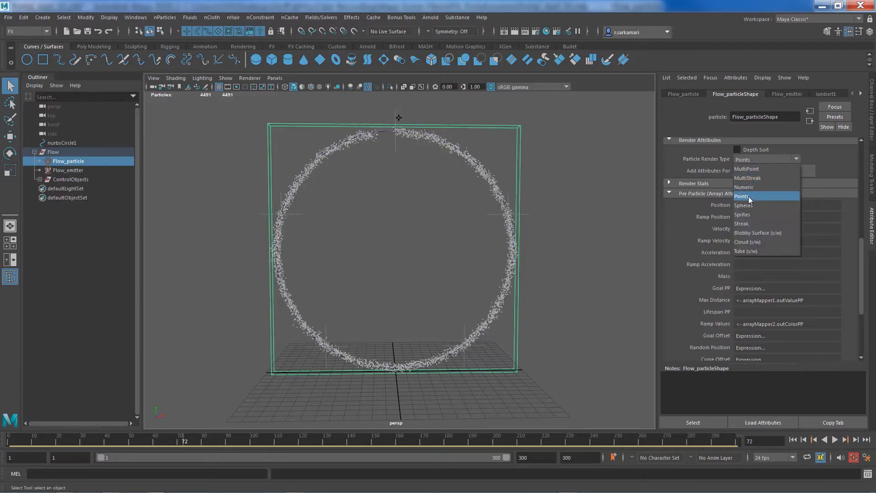
click(747, 222)
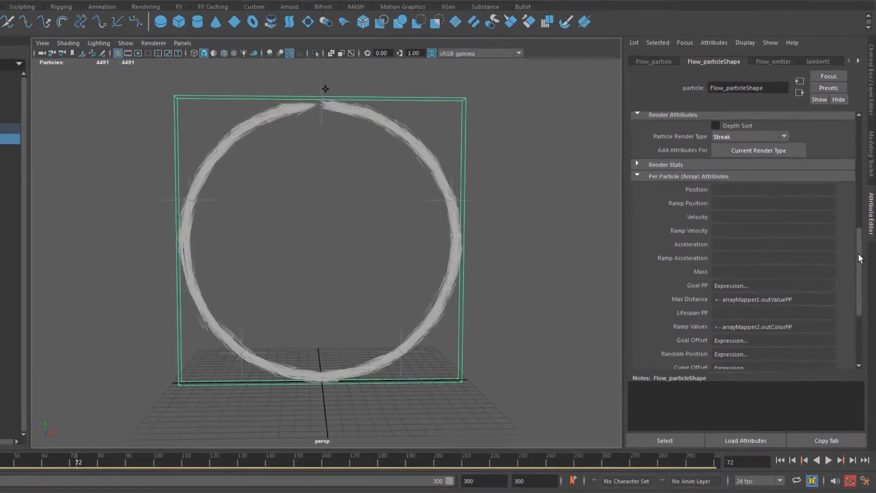
drag(861, 260, 862, 226)
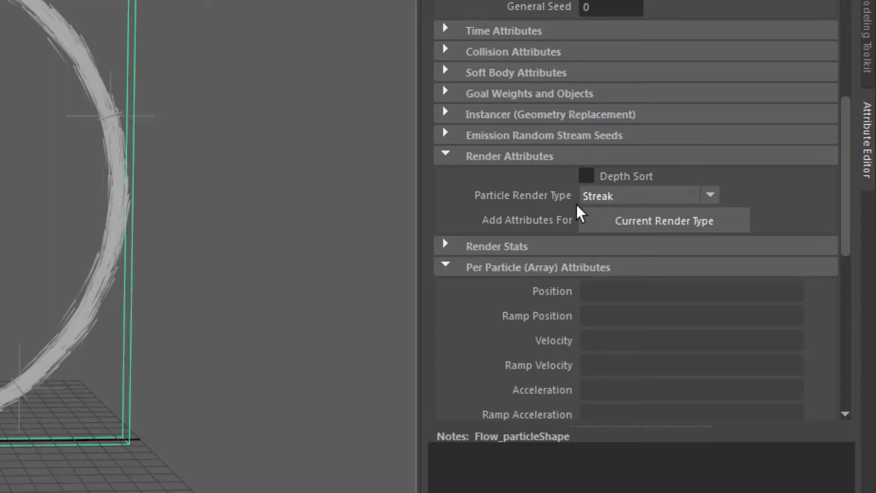
click(631, 223)
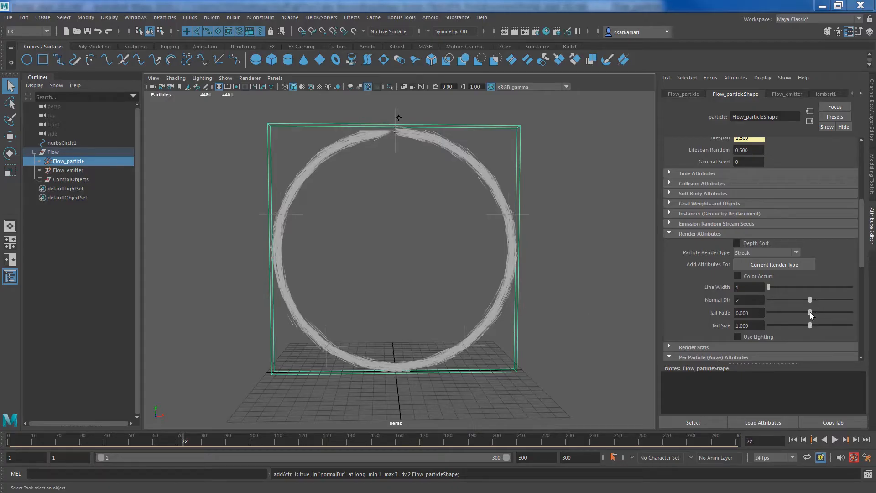
- Try a Tail Fade of 1 on the streak particles, then set it back to 0
drag(811, 314, 865, 320)
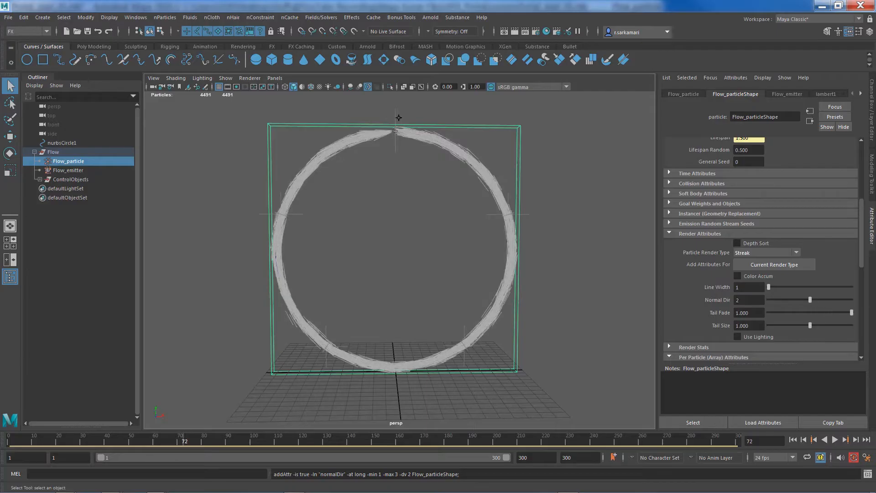
drag(758, 313, 684, 308)
text(0)
key(Return)
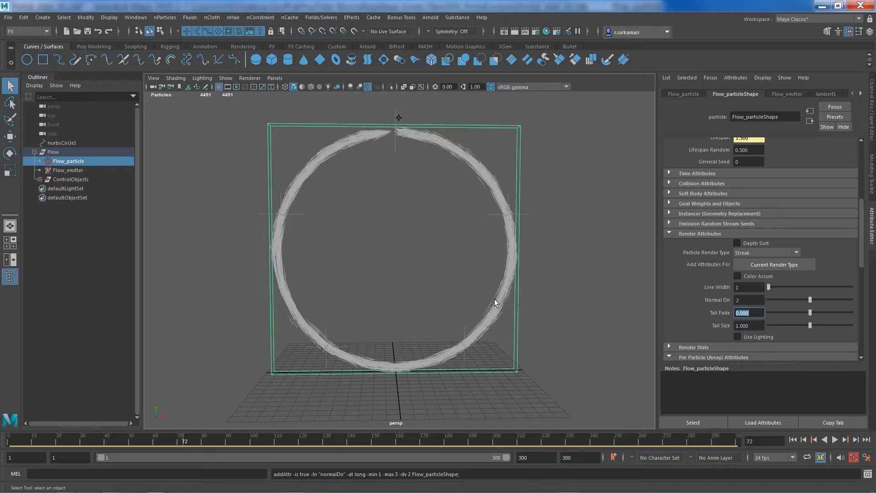
- Try a Line Width of 3 on the streak particles, then return it to 1
drag(754, 288, 686, 291)
text(3)
key(Return)
text(1)
key(Return)
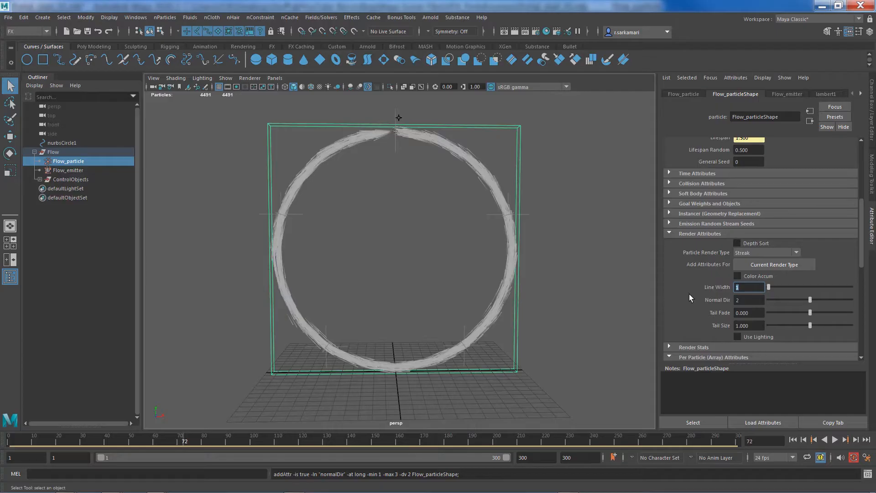
- Add a per-object color dynamic attribute to Flow_particleShape
scroll(689, 294, down, 2)
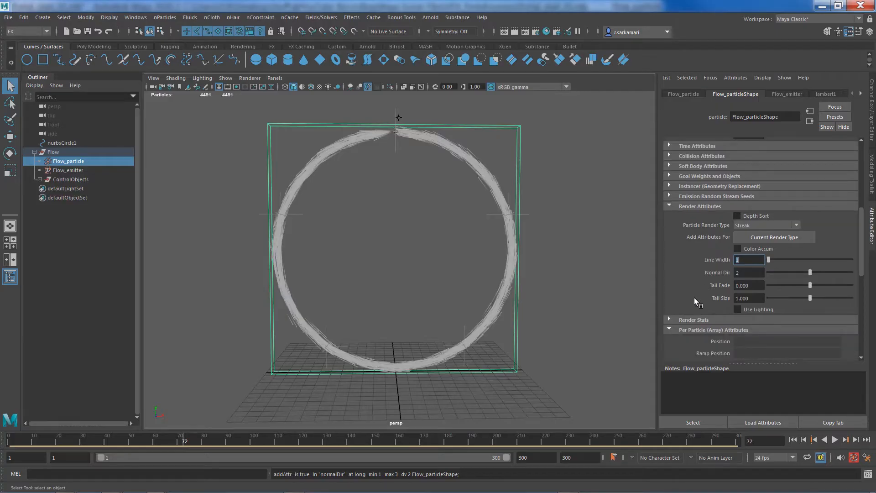
scroll(711, 284, down, 5)
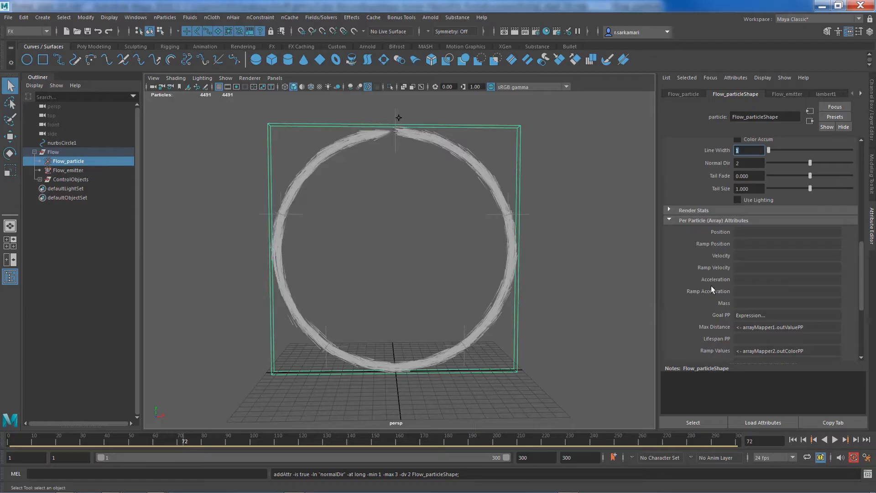
scroll(710, 285, down, 4)
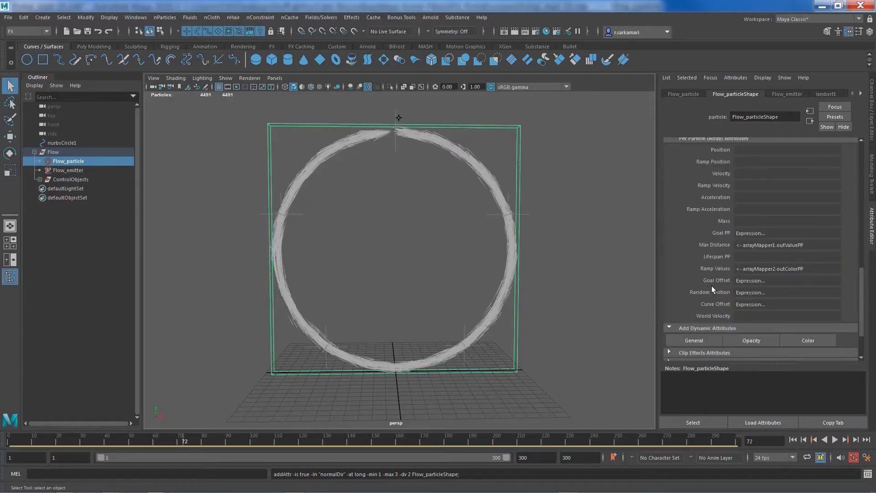
click(800, 343)
click(334, 196)
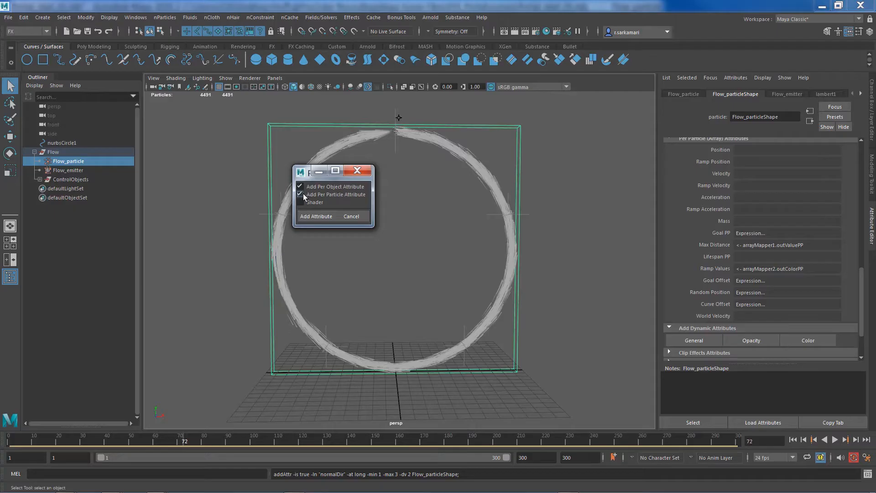
click(317, 216)
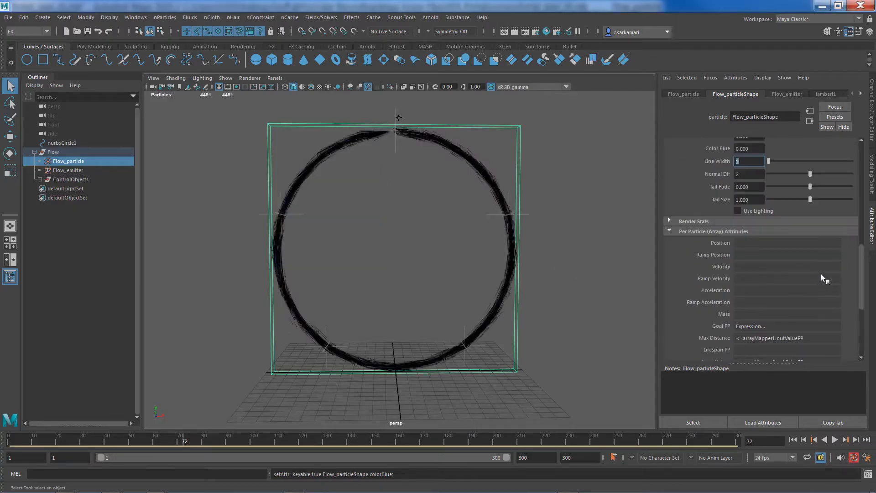
- Set the streak particles' Color Red to 4, Color Green to 1 and Color Blue to 0.9
scroll(820, 275, up, 3)
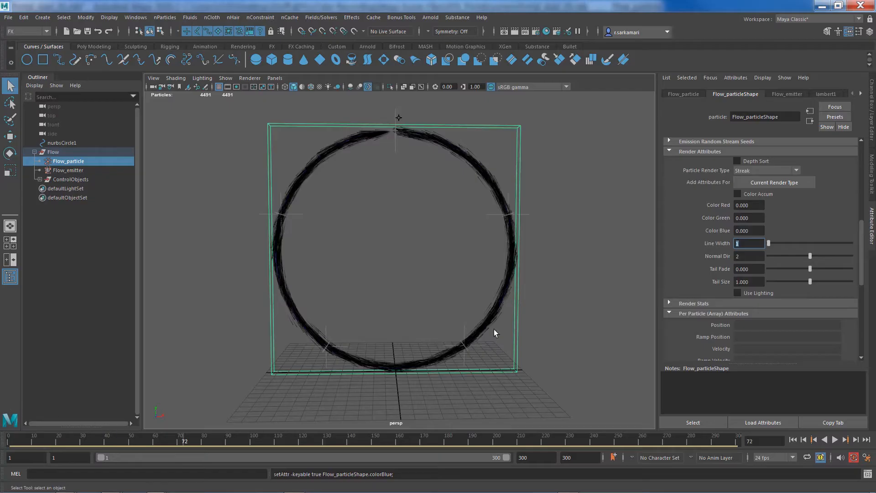
drag(750, 205, 683, 197)
text(4)
key(Return)
drag(750, 218, 716, 210)
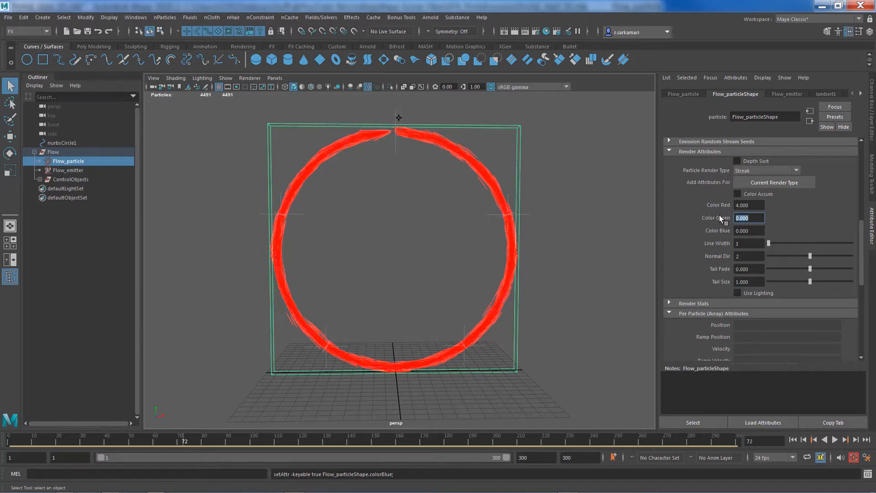
text(1)
key(Return)
drag(752, 233, 716, 220)
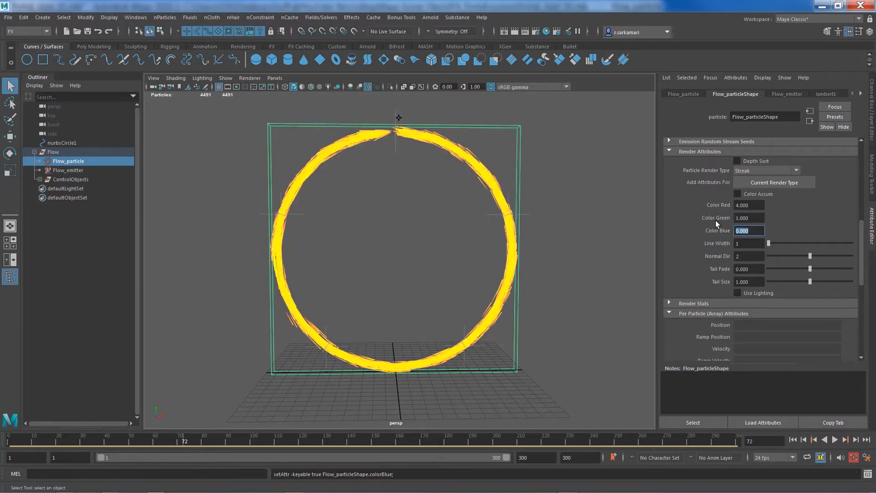
text(.9)
key(Return)
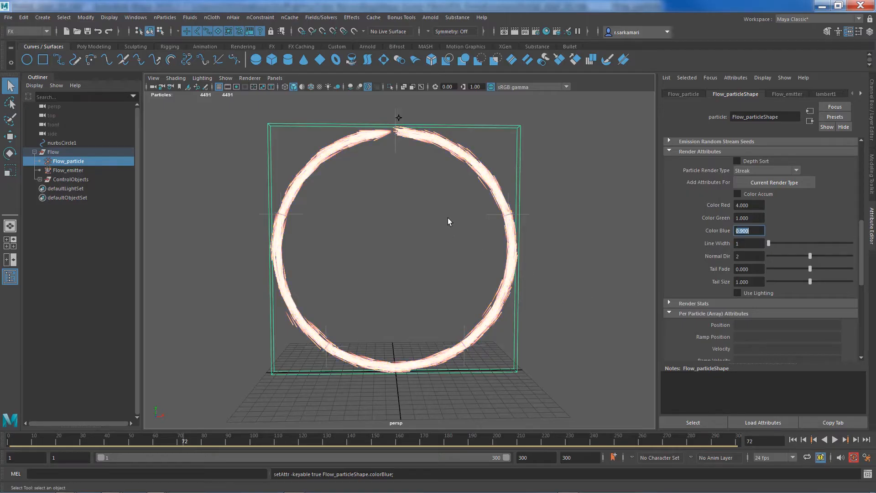
- Raise the streak particles' Color Red to 5 and Color Green to 2
drag(754, 204, 680, 203)
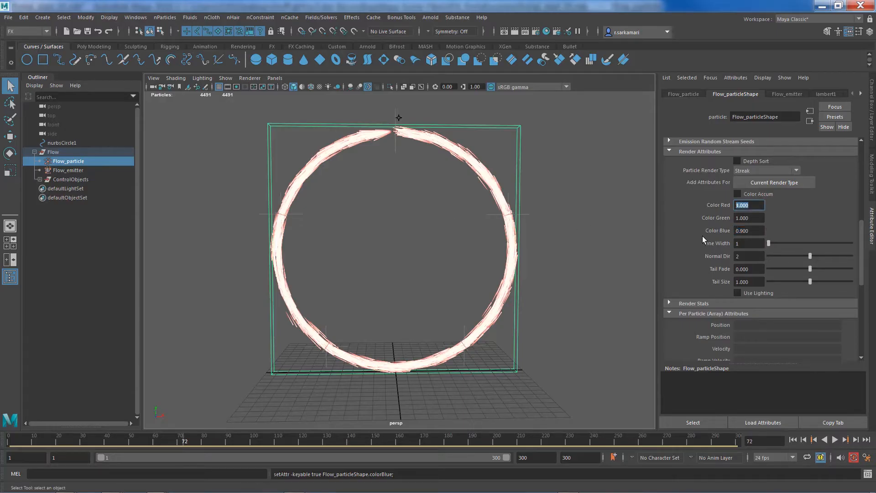
text(5)
key(Tab)
text(2)
key(Return)
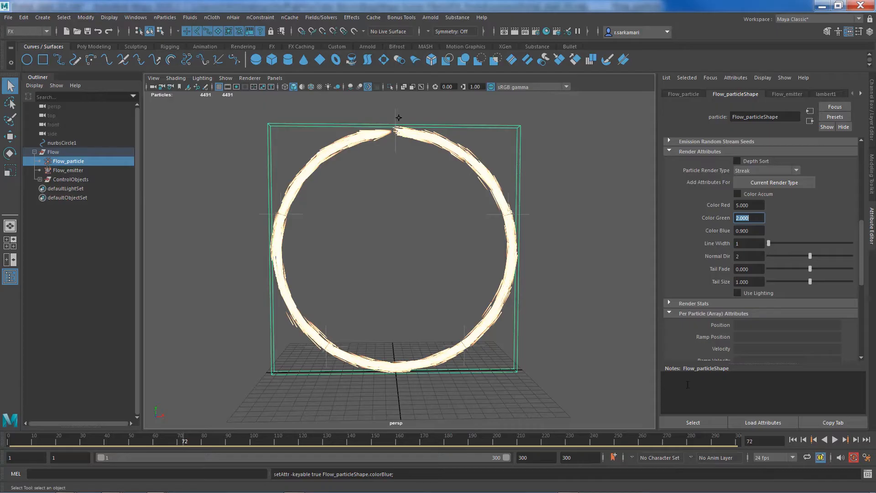
- Play the simulation from the first frame to check the recolored streaks, and clear the selection
click(792, 439)
click(834, 439)
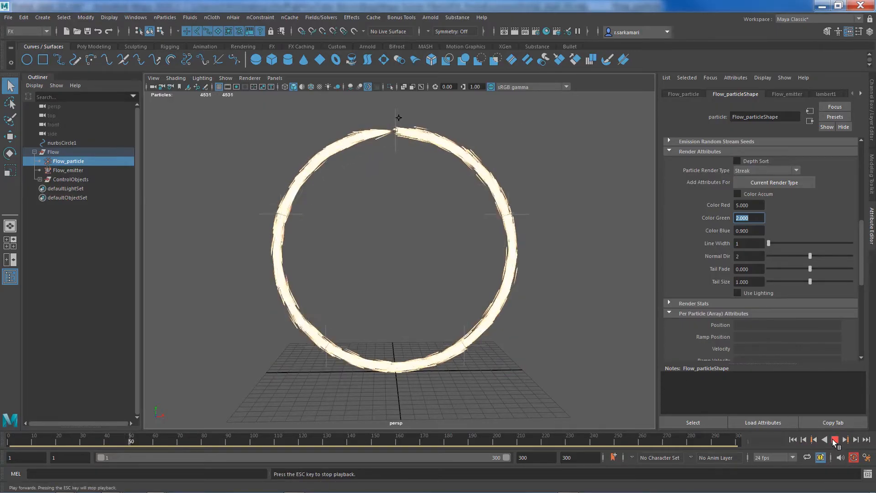
click(834, 439)
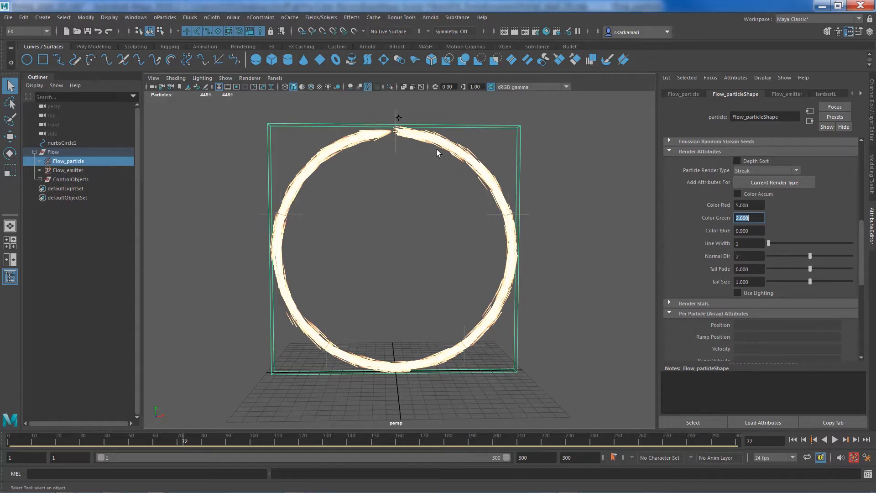
click(504, 303)
click(437, 258)
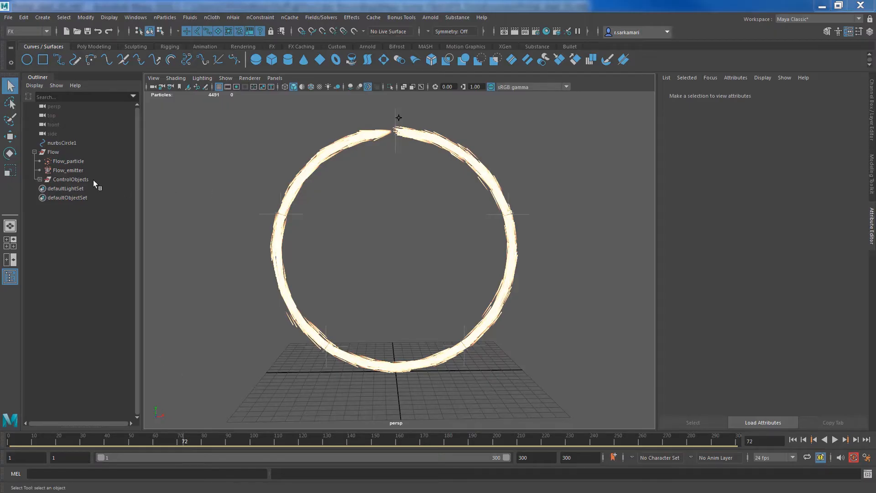
- Create a legacy Emit from Object emitter on Flow_particle with the name tails_particles, keeping the Omni type and rate of 100
click(61, 161)
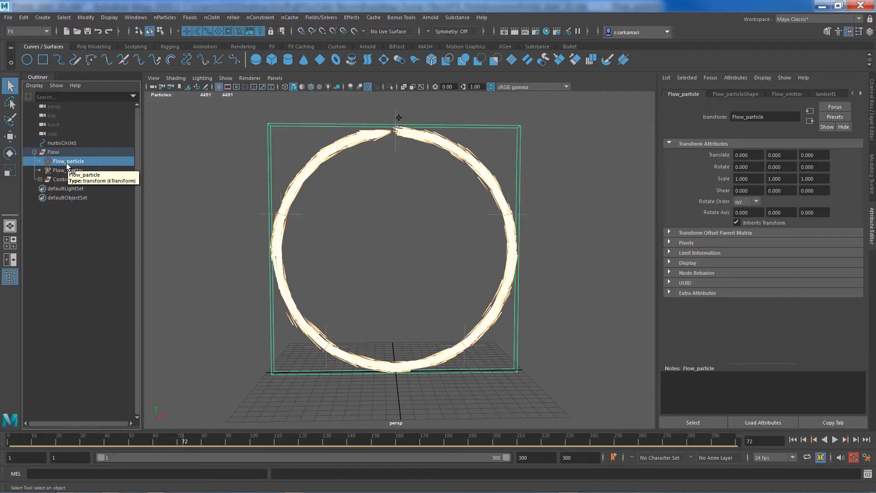
click(164, 17)
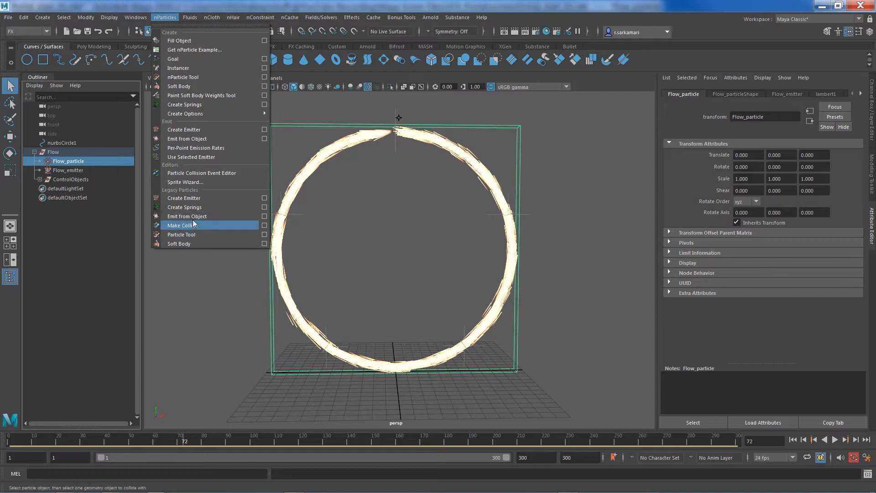
click(264, 216)
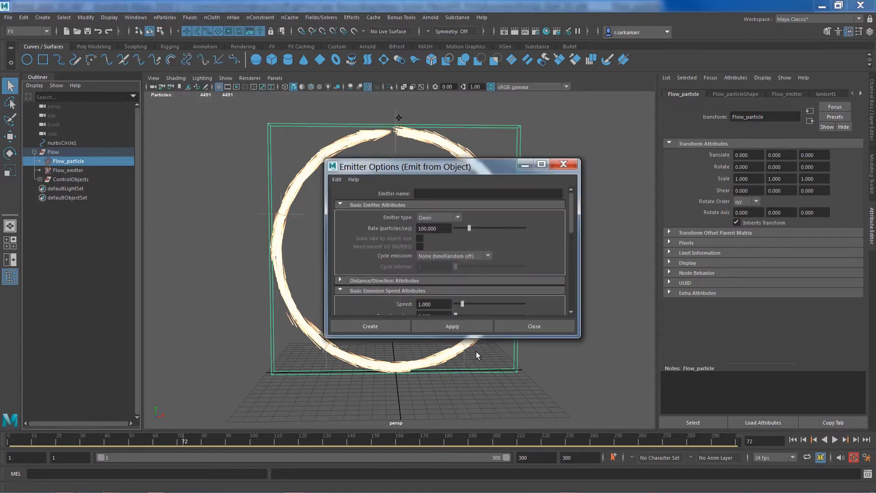
click(423, 193)
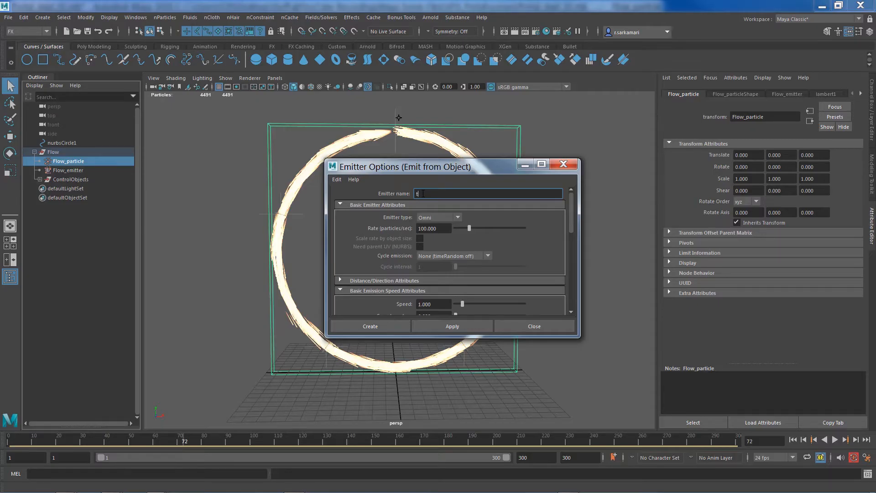
text(tails_particles)
scroll(431, 284, down, 5)
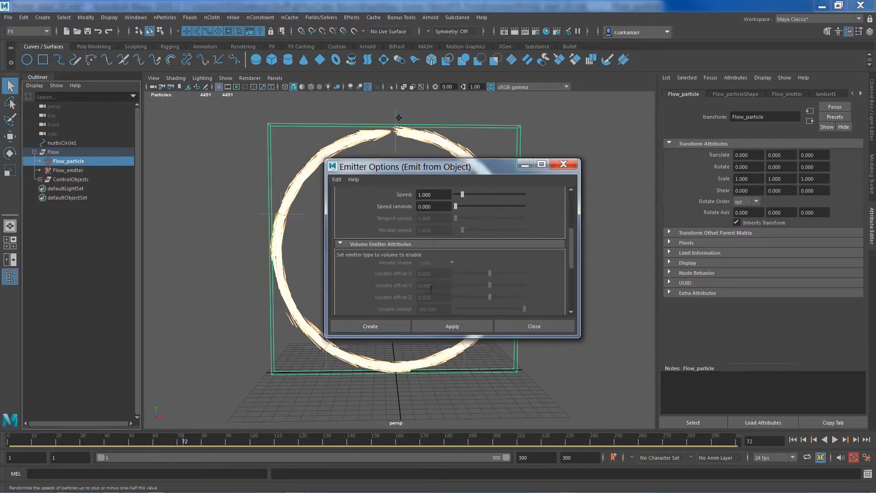
click(357, 326)
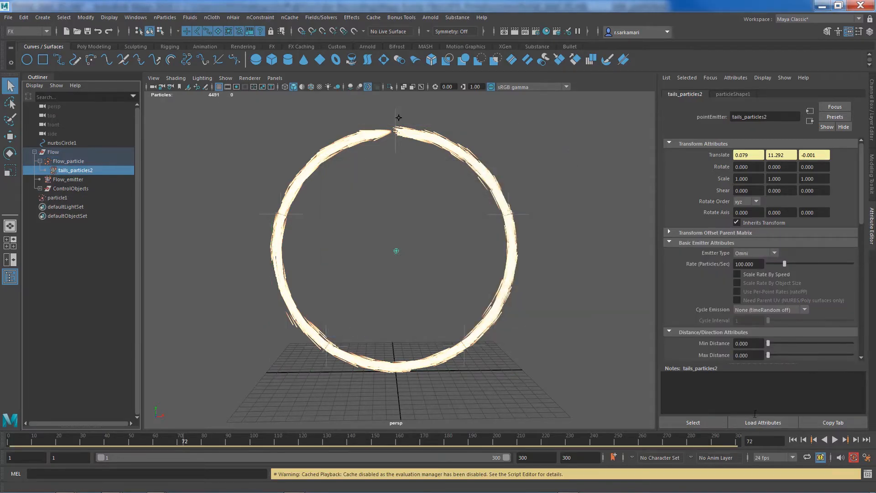
- Play the simulation from the first frame to examine the particles emitted from the flow
click(792, 440)
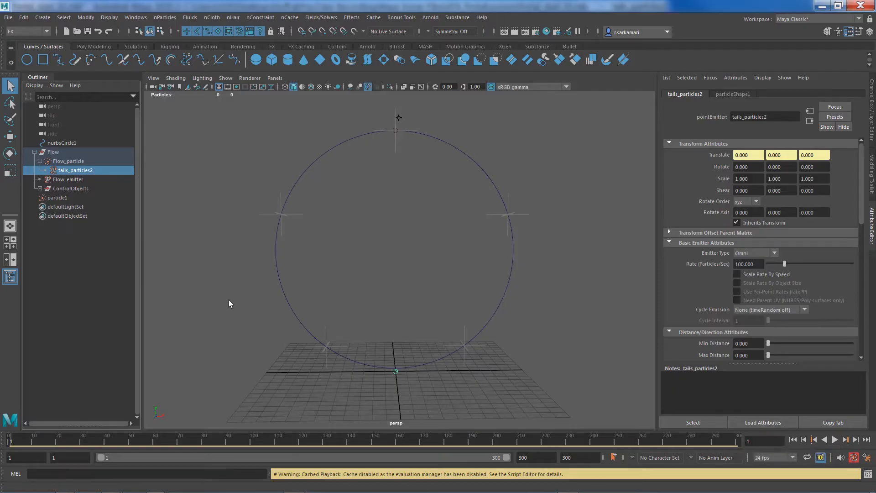
click(833, 439)
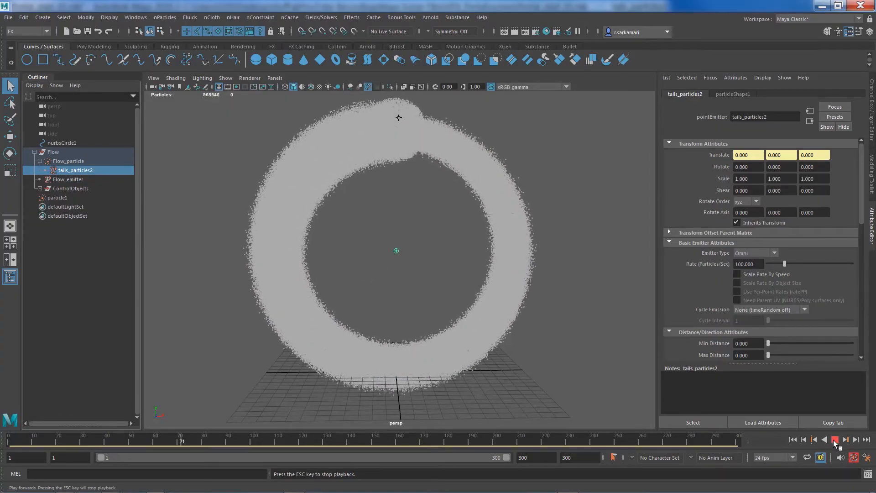
click(834, 440)
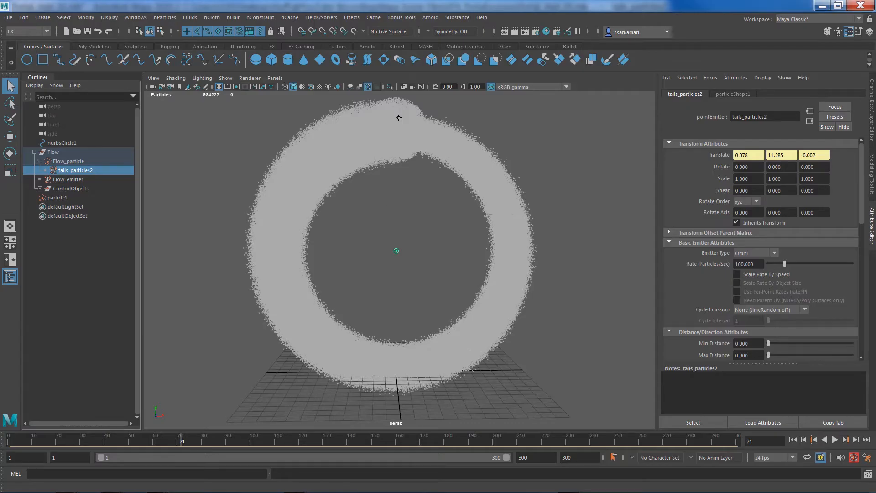
- Set the tails_particles2 emitter's Rate (Particles/Sec) to 10
click(58, 181)
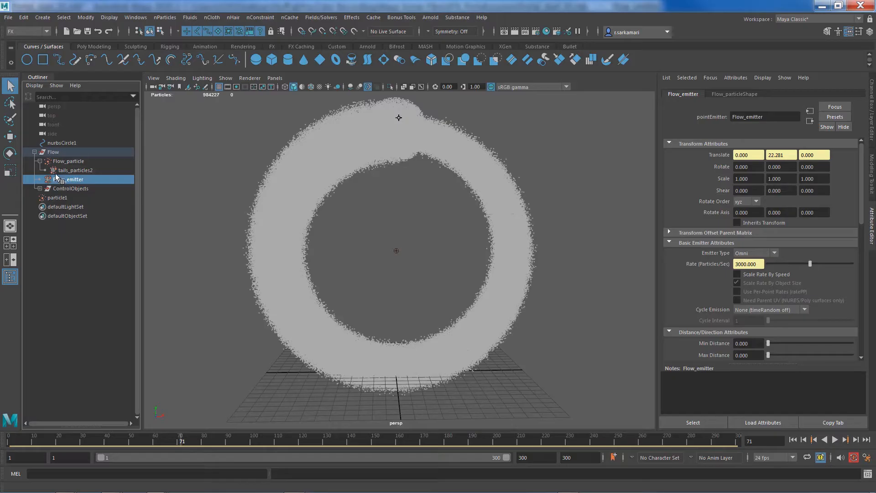
click(71, 171)
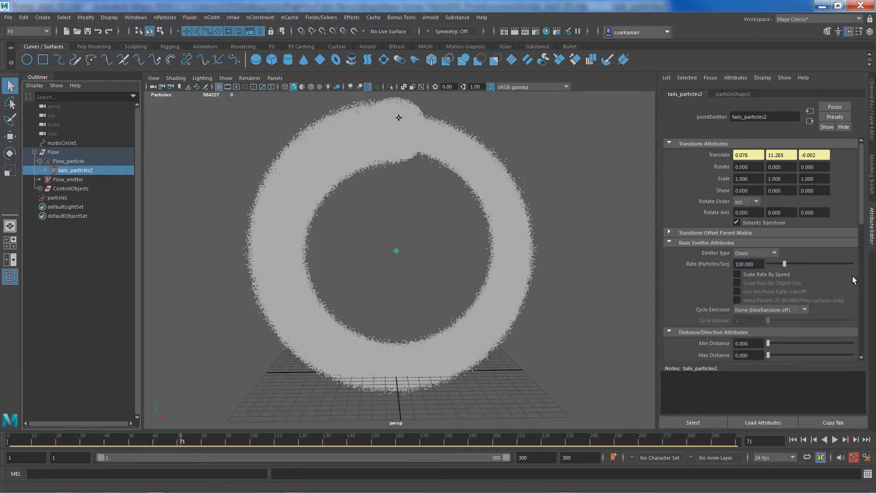
drag(763, 263, 570, 263)
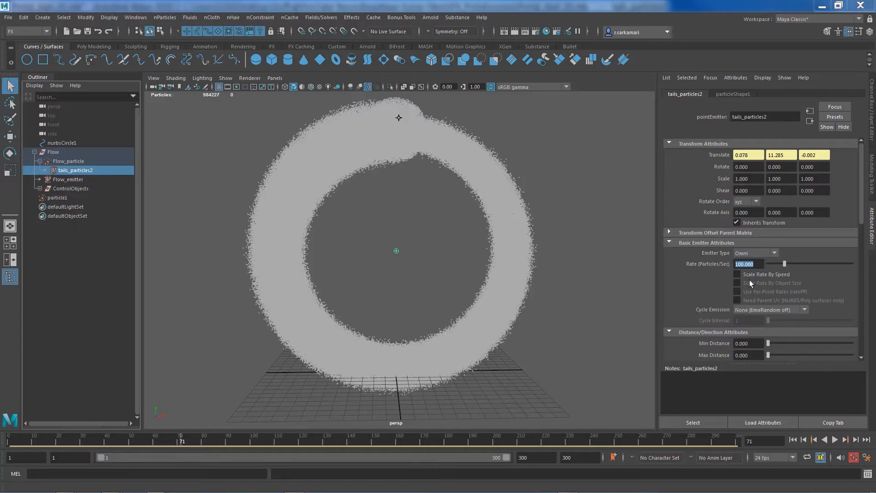
text(10)
key(Return)
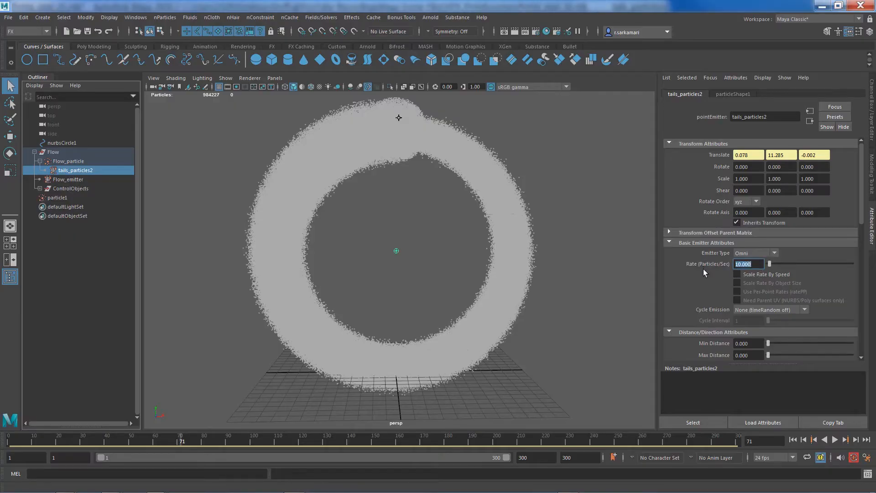
- Replay the simulation from the start and inspect the density of the tail particles around the ring
click(793, 439)
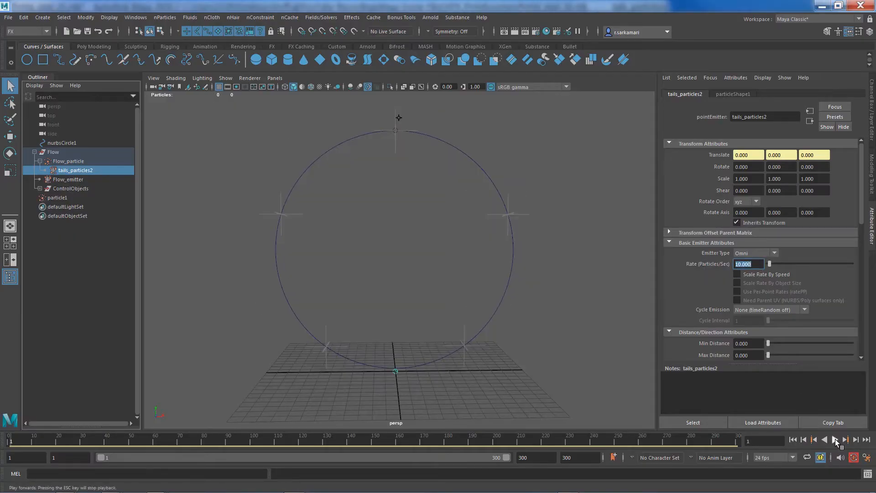
click(834, 440)
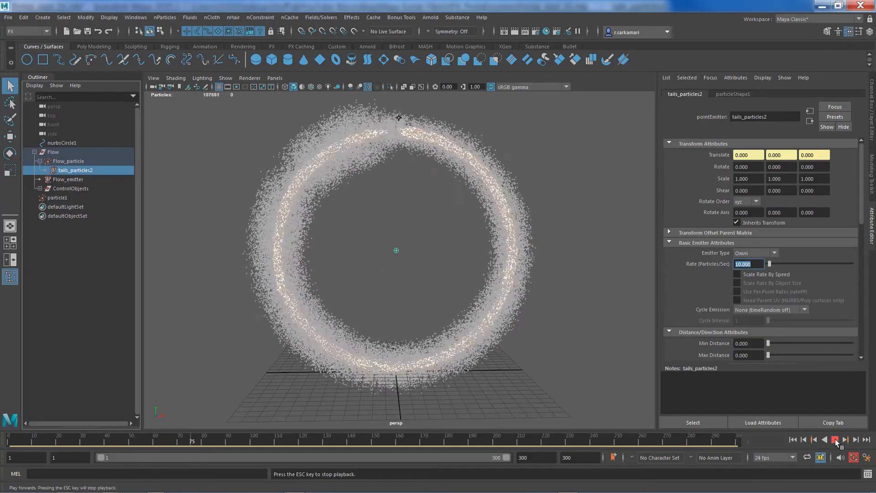
click(835, 439)
scroll(394, 236, down, 5)
scroll(394, 236, up, 5)
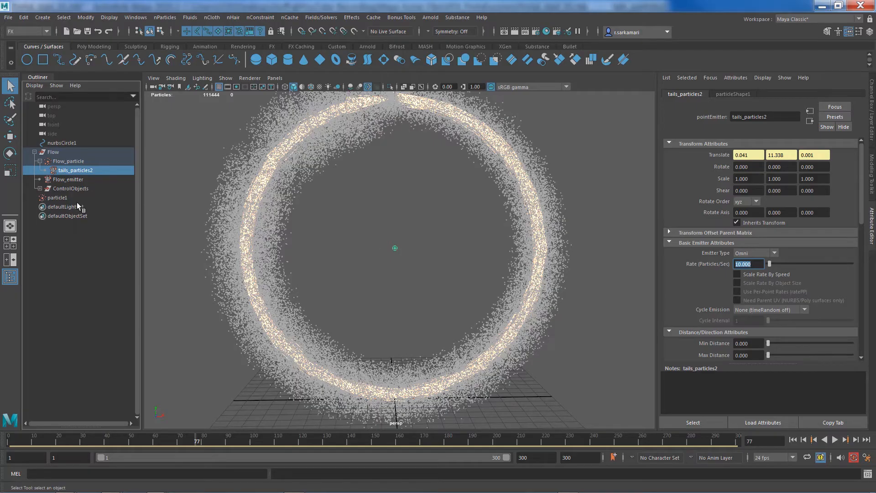
- Set the Conserve value of particle1's shape to 0.98
click(59, 198)
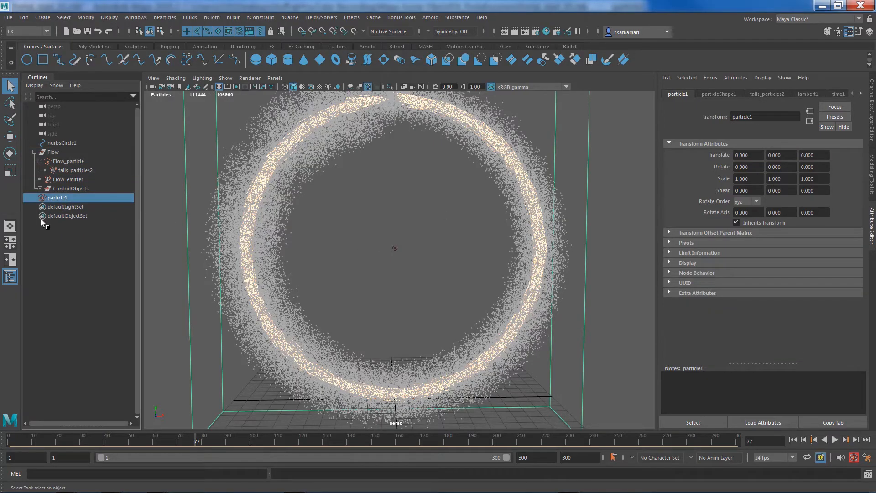
click(726, 93)
scroll(770, 215, down, 3)
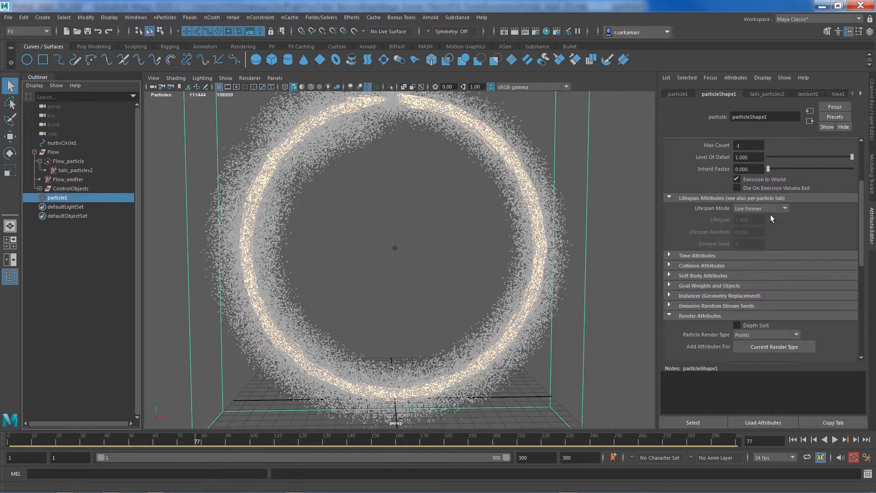
scroll(770, 217, up, 3)
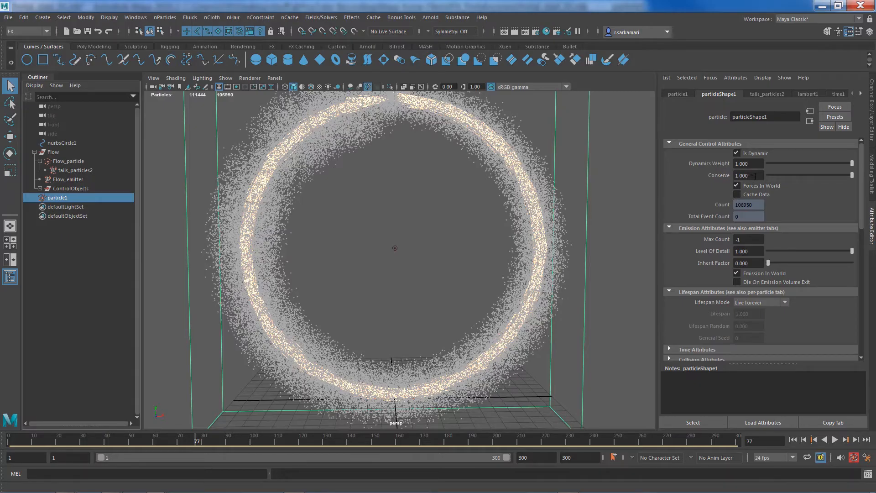
double_click(755, 176)
text(.98)
key(Return)
- Give particleShape1 a Random range lifespan with Lifespan 2 and Lifespan Random 0.5
scroll(721, 182, down, 3)
scroll(720, 185, down, 1)
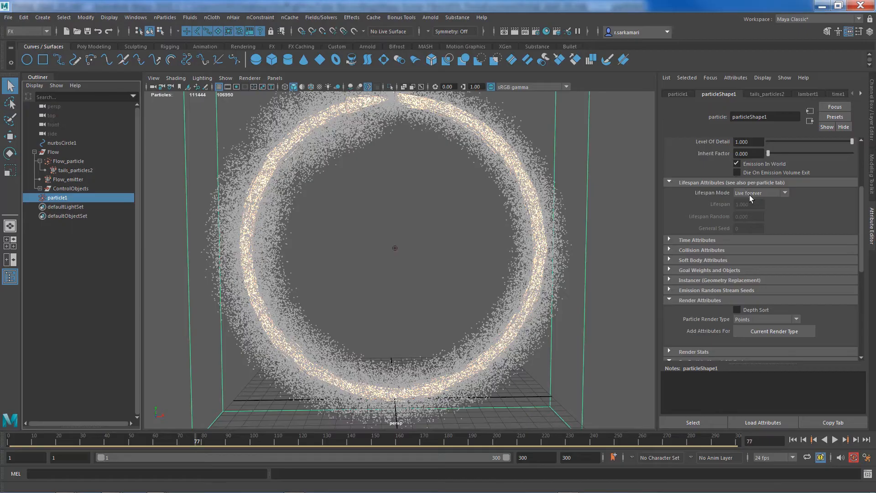
click(750, 194)
click(751, 221)
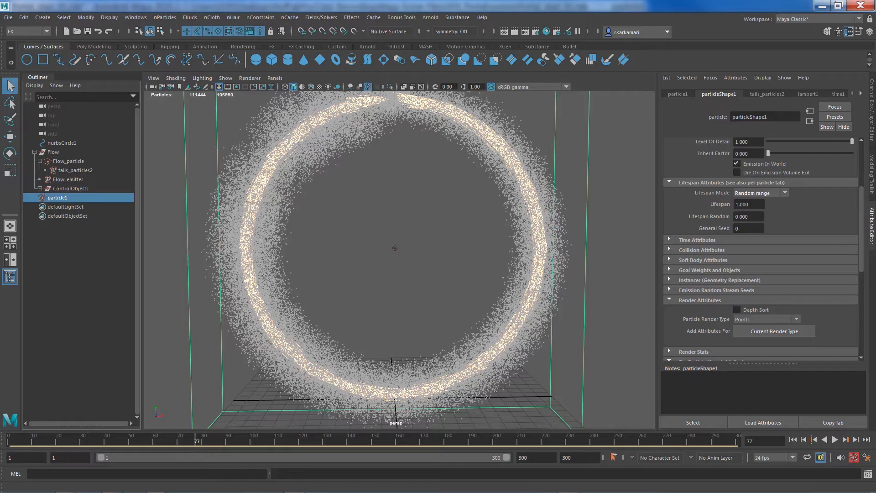
click(752, 205)
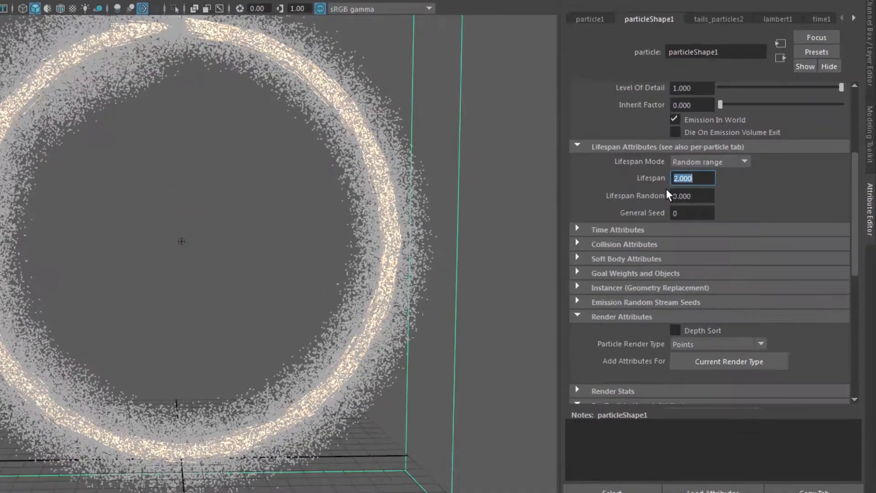
text(2)
key(Return)
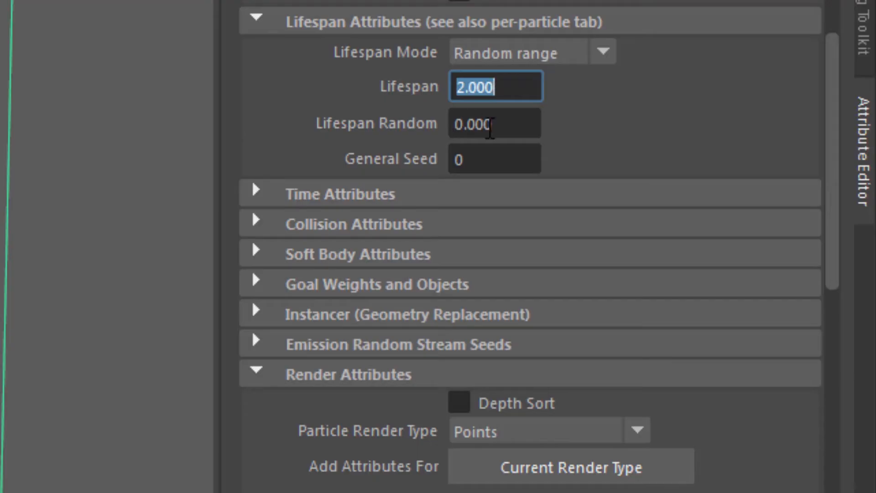
click(481, 124)
text(.5)
key(Return)
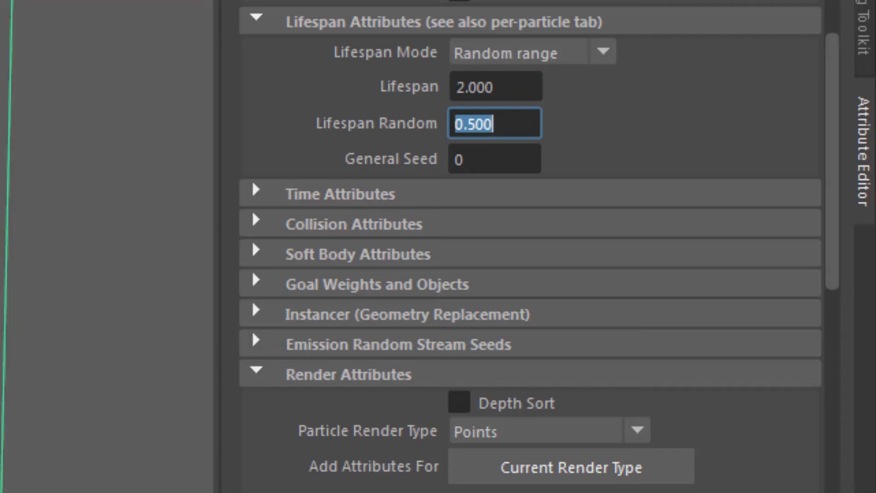
- Change particleShape1's render type to Streak and add the attributes for that render type
drag(837, 260, 828, 410)
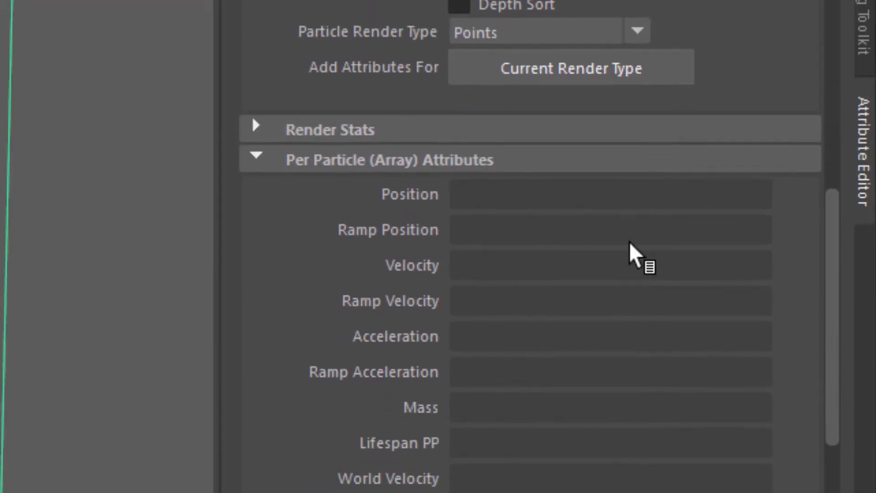
click(492, 35)
click(501, 227)
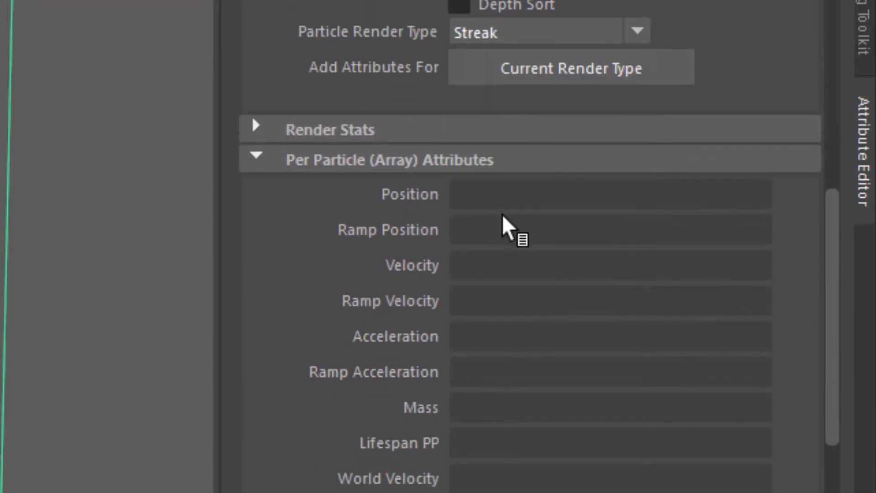
click(477, 79)
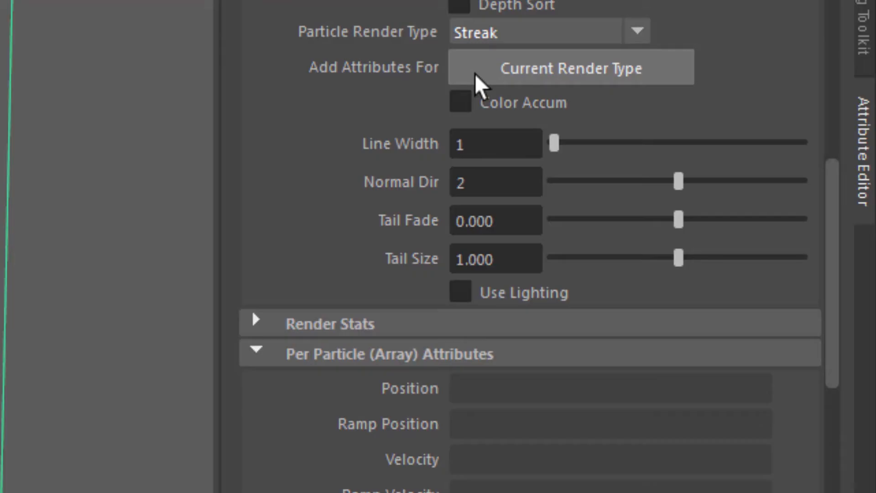
- Set the Tail Size of particleShape1's streaks to 2, leaving Line Width, Normal Dir and Tail Fade at their defaults
click(496, 139)
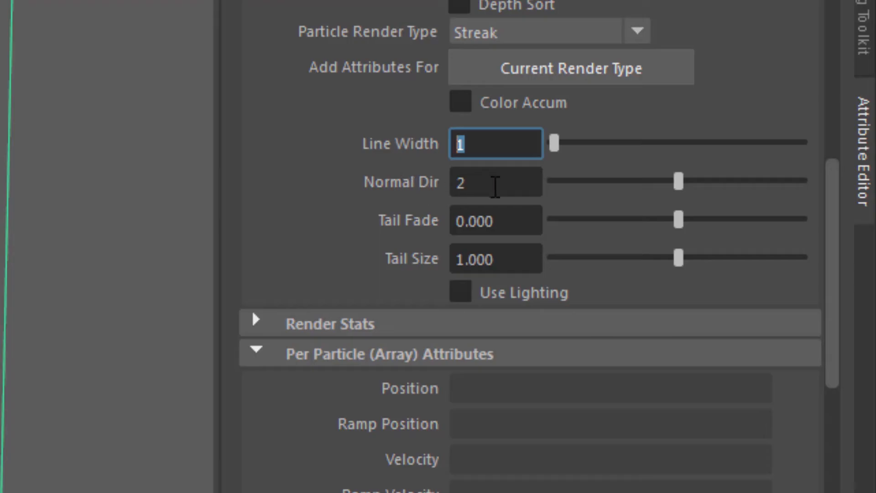
click(494, 185)
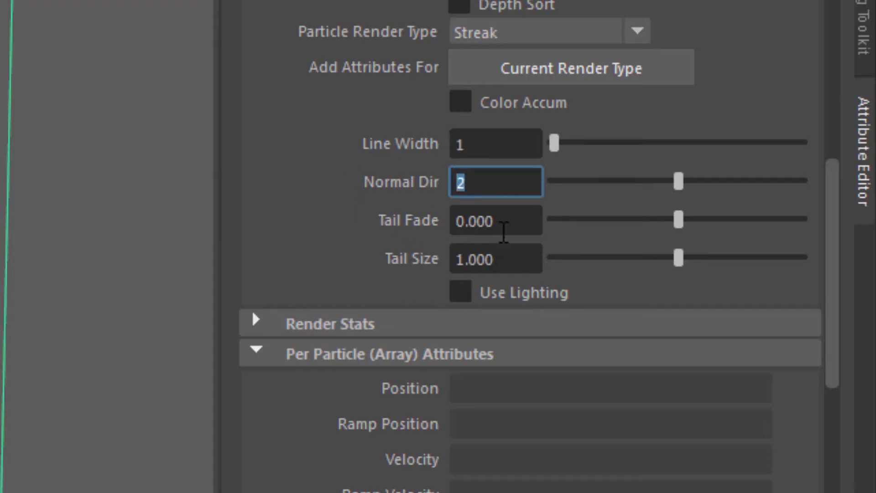
click(504, 226)
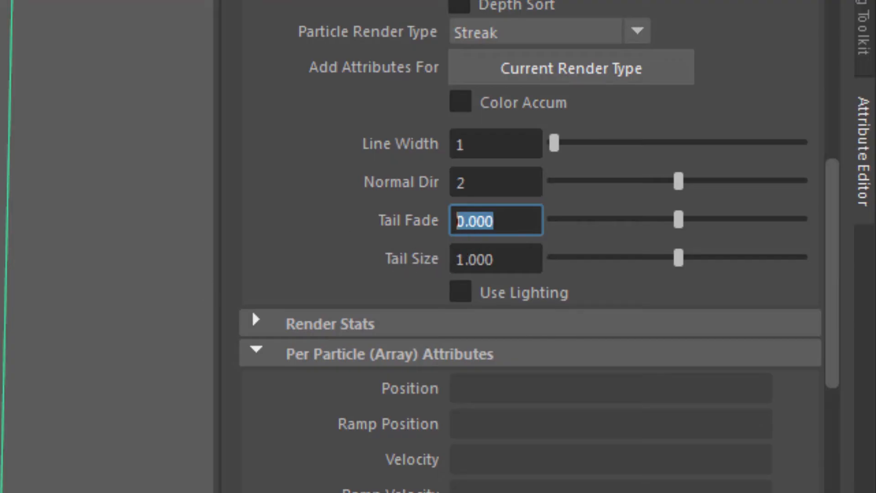
drag(532, 263, 249, 279)
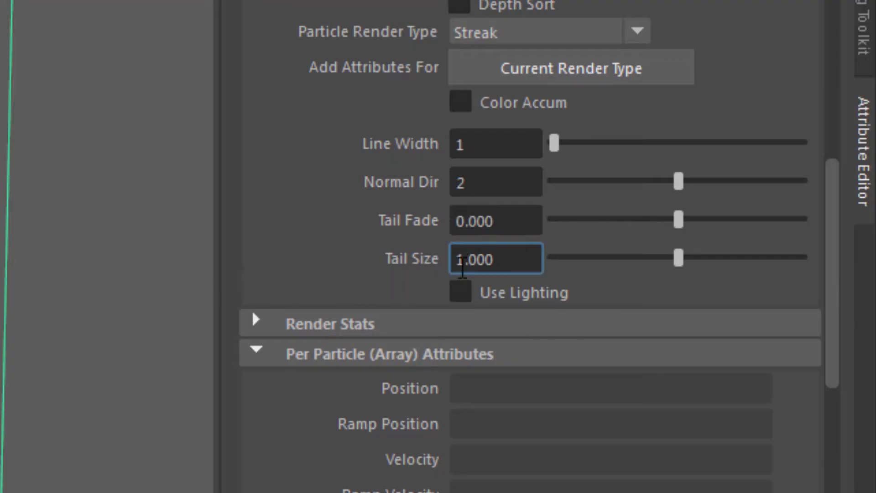
drag(511, 261, 358, 243)
text(2)
key(Return)
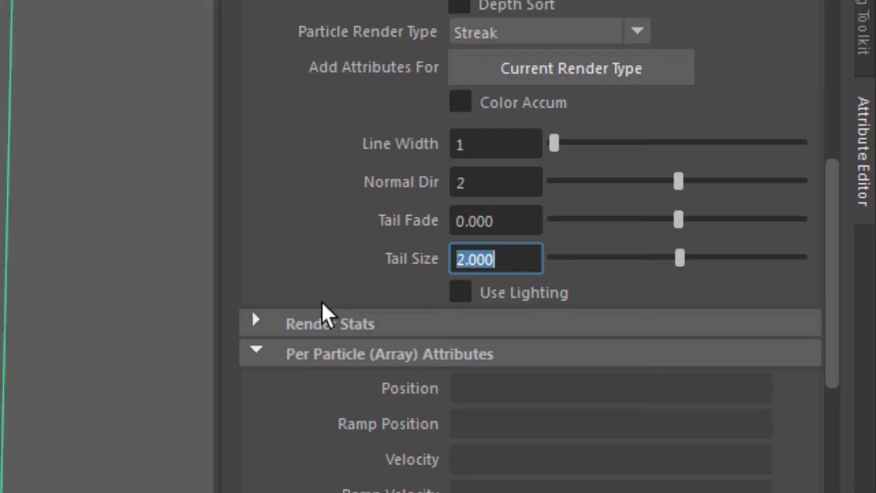
- Add a per-object color attribute to particleShape1
scroll(497, 174, down, 7)
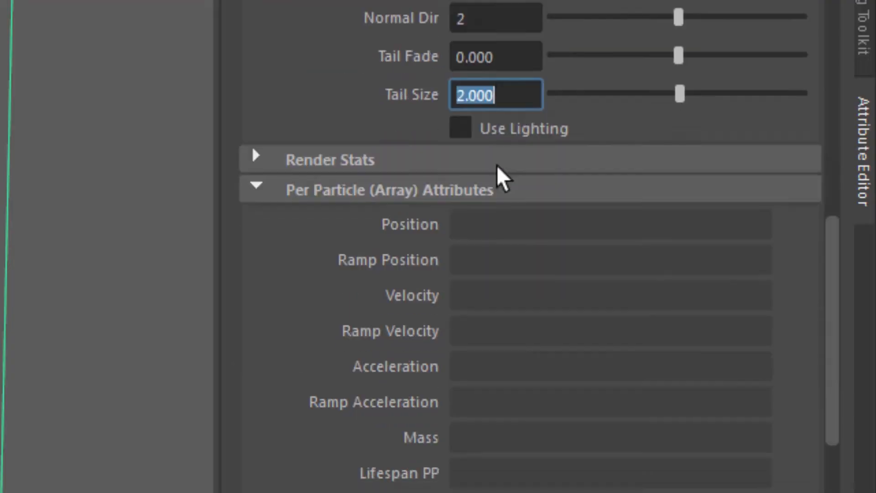
click(614, 414)
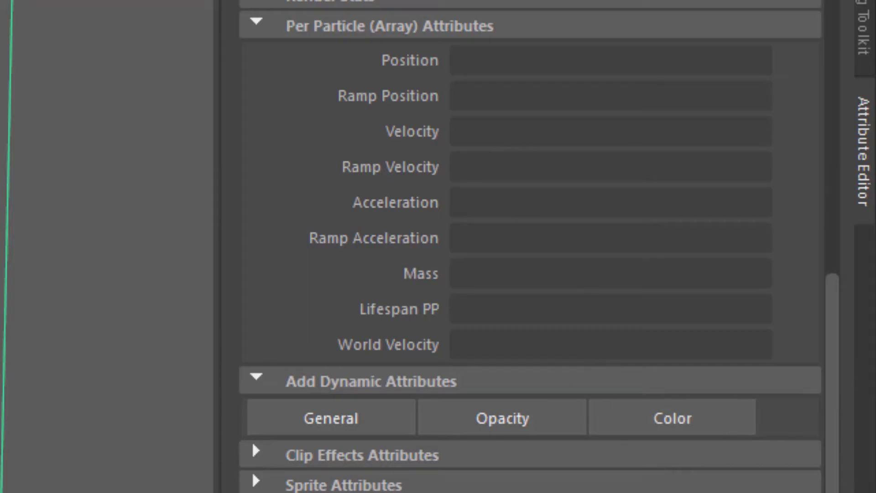
scroll(716, 254, up, 11)
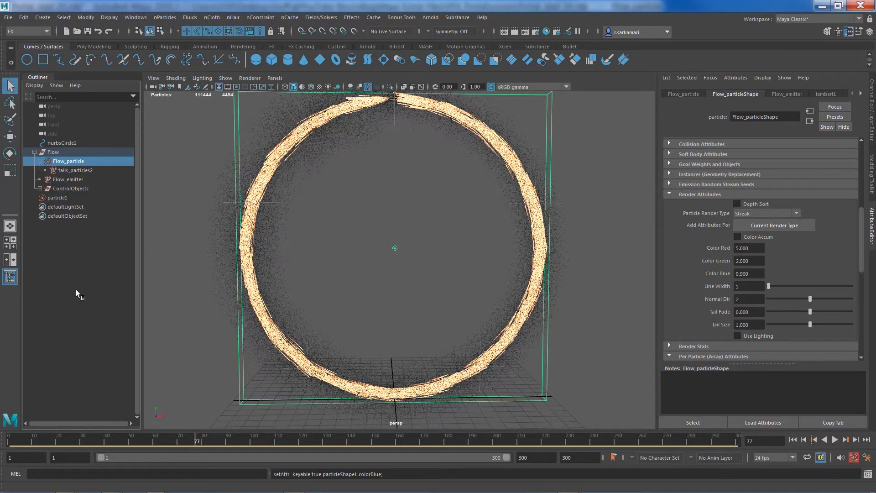
- Set particle1's shape color to Color Red 5, Color Green 2 and Color Blue 0.9
click(53, 198)
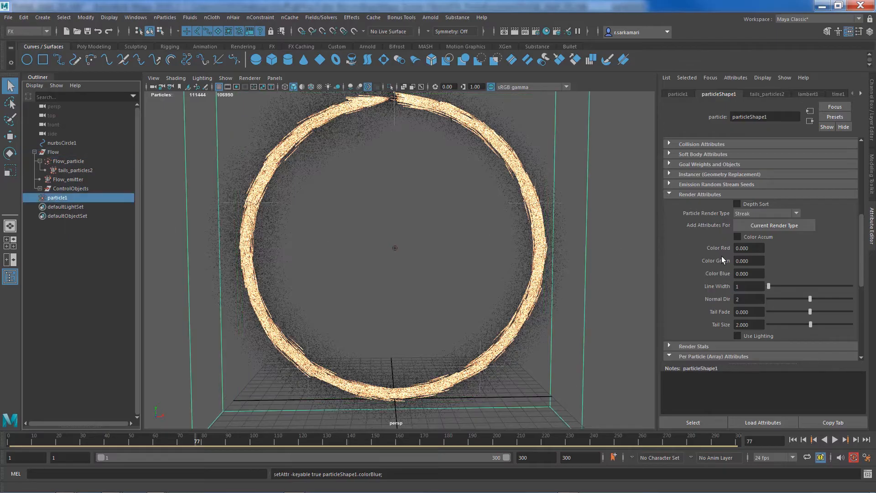
click(748, 248)
text(5)
key(Return)
key(Tab)
text(2)
key(Return)
key(Tab)
text(0.9)
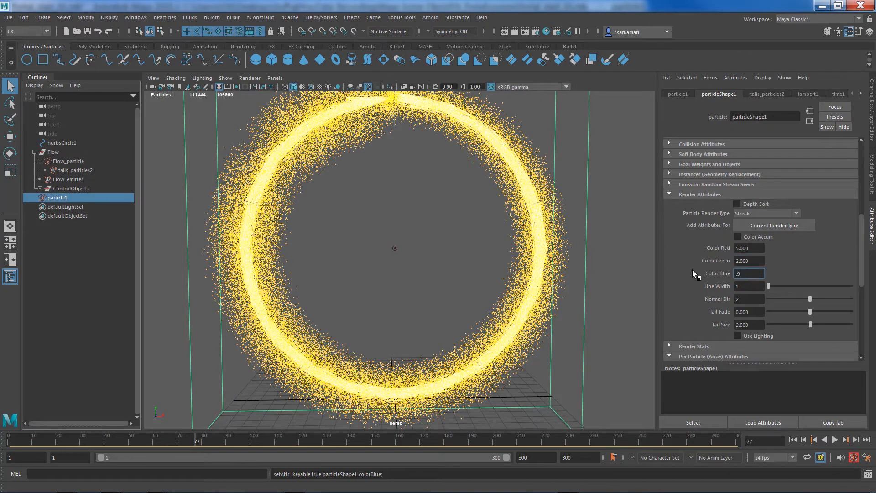
key(Return)
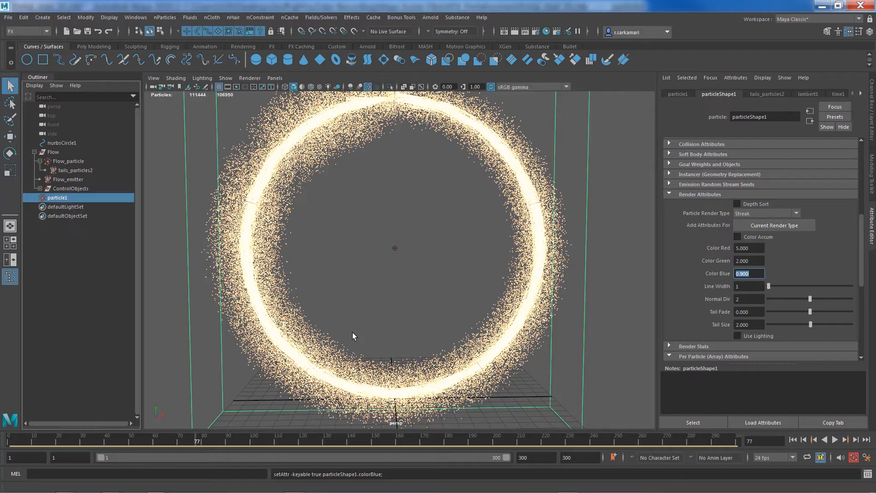
- Play the particle simulation from the first frame to check the colored streaks, stopping around frame 114
alt+right_drag(400, 313, 354, 303)
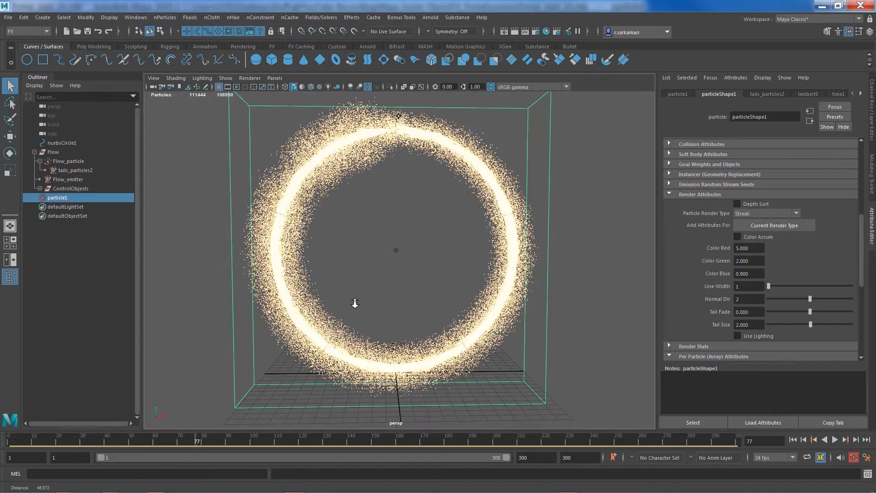
alt+drag(378, 330, 371, 326)
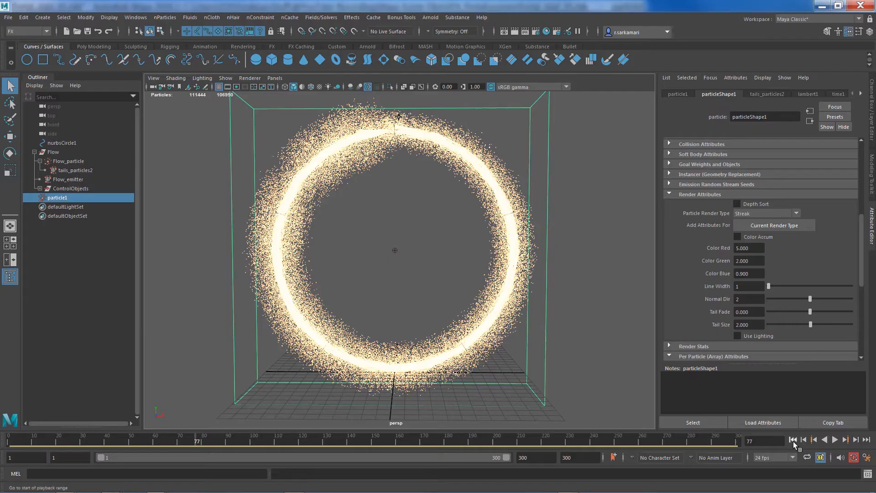
click(793, 440)
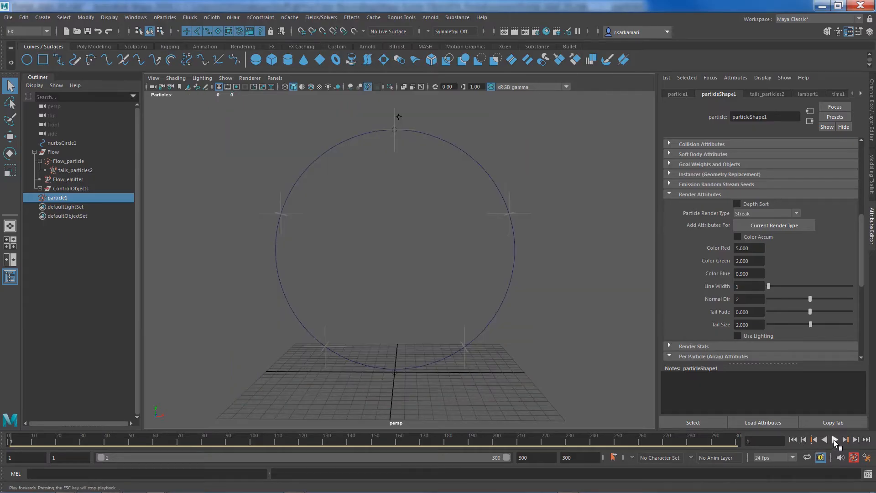
click(833, 440)
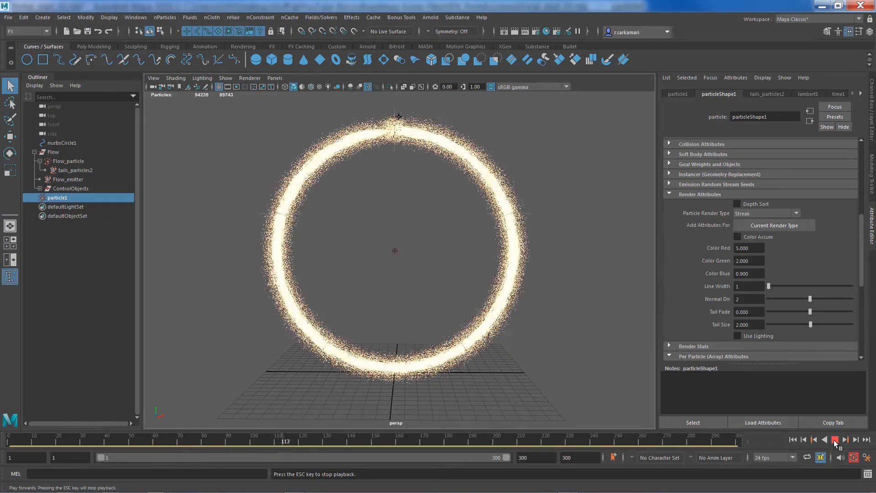
click(834, 440)
alt+right_drag(349, 312, 381, 320)
mouse_move(382, 320)
alt+mouse_down()
mouse_move(380, 312)
mouse_move(379, 327)
alt+mouse_up()
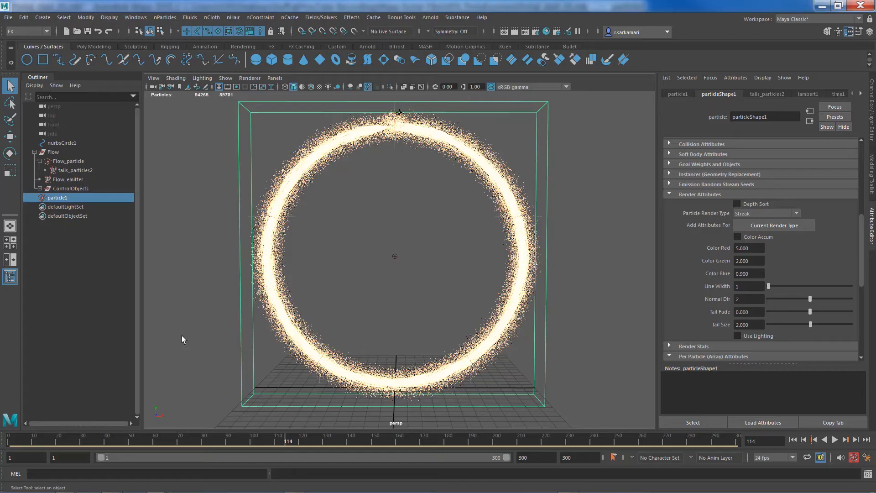
click(321, 18)
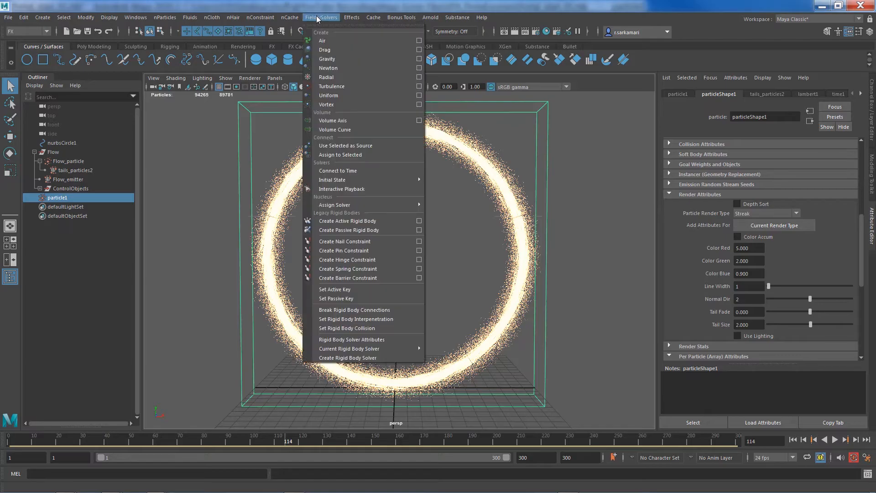
click(326, 25)
drag(543, 119, 595, 105)
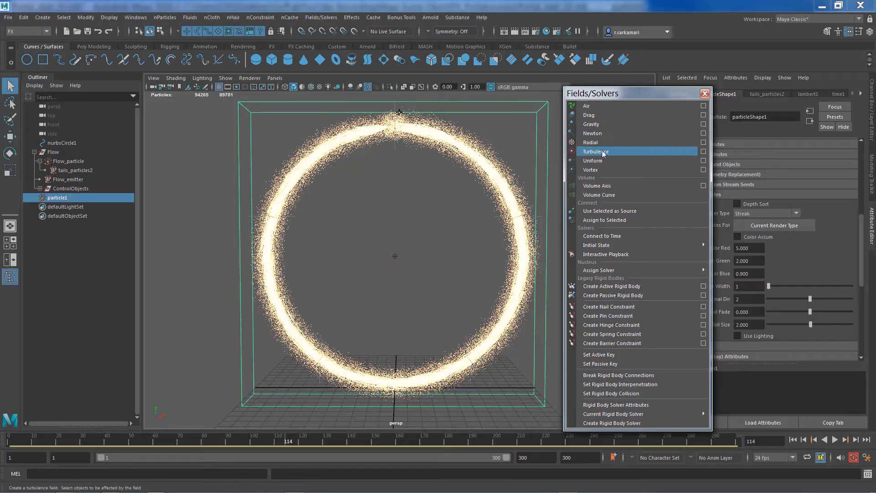
click(704, 94)
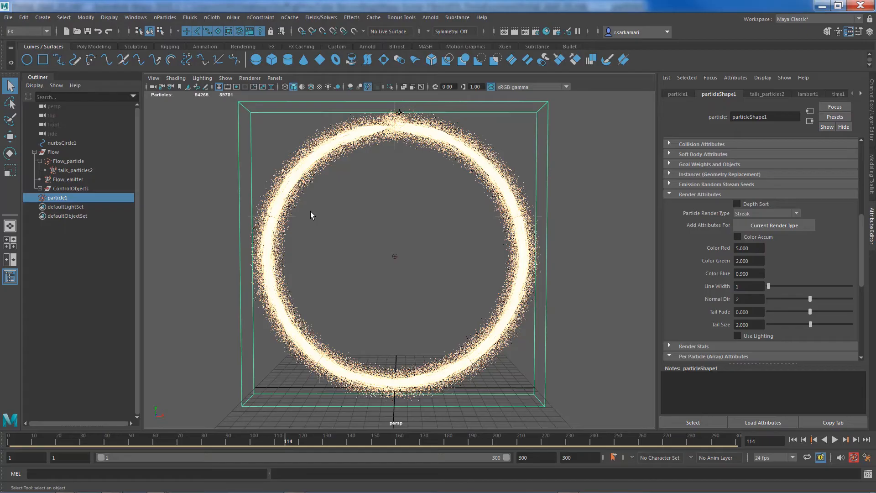
- Set the Inherit Factor of particleShape1 to 0.1 and play the simulation from the first frame to about frame 197
click(69, 161)
click(57, 197)
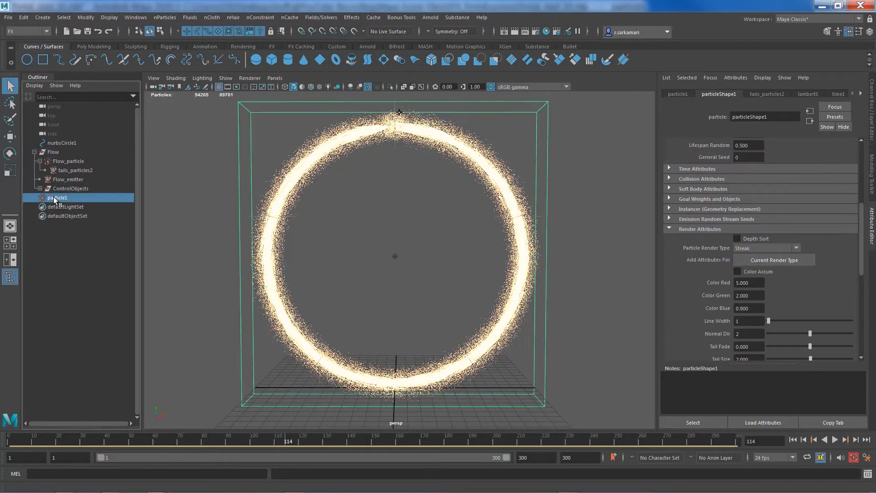
drag(861, 249, 870, 180)
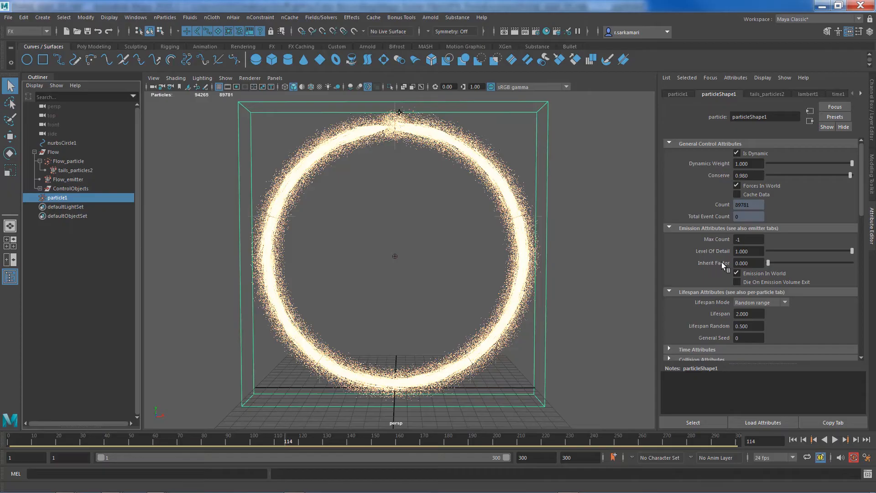
drag(752, 263, 668, 259)
text(0.1)
key(Return)
click(792, 439)
click(835, 439)
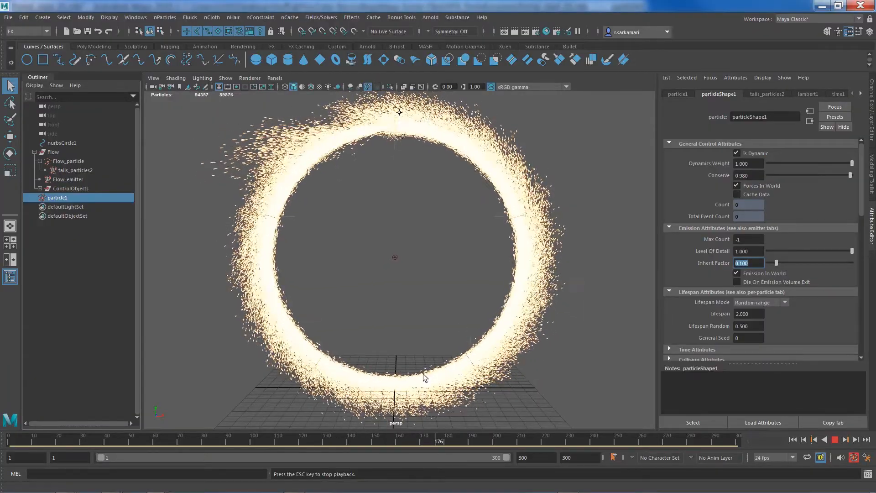
click(835, 440)
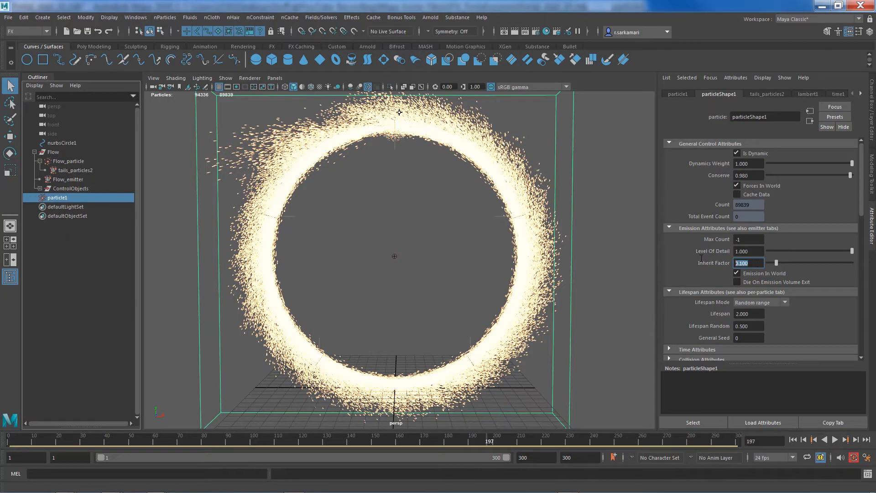
- Try higher Inherit Factor values of 14 and 4 on particleShape1, playing the simulation with 4 and returning to the first frame
text(14)
key(Return)
click(793, 442)
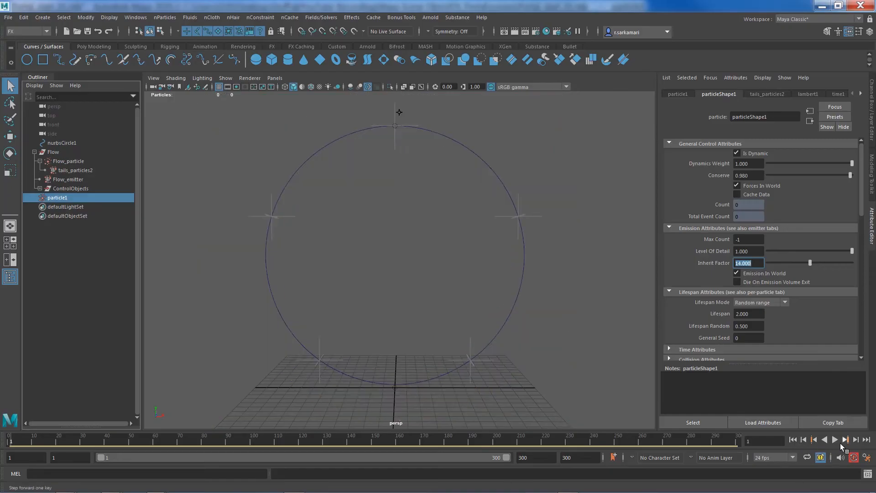
text(4)
key(Return)
click(835, 440)
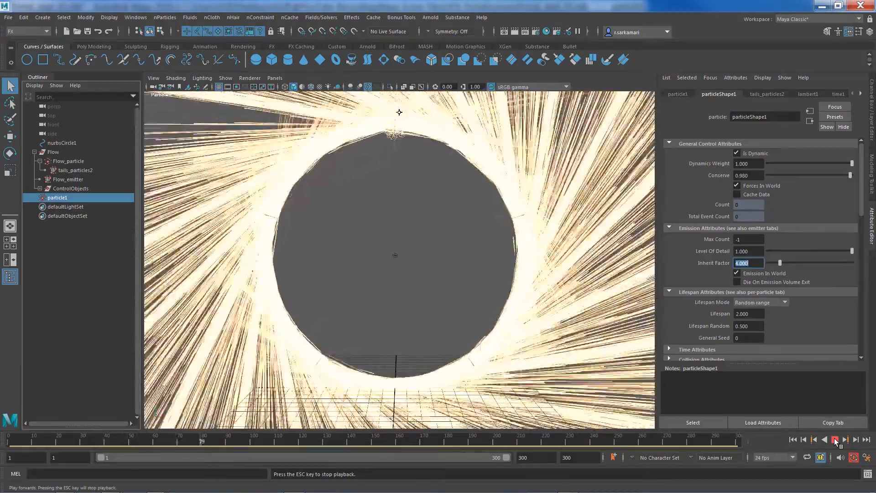
click(835, 439)
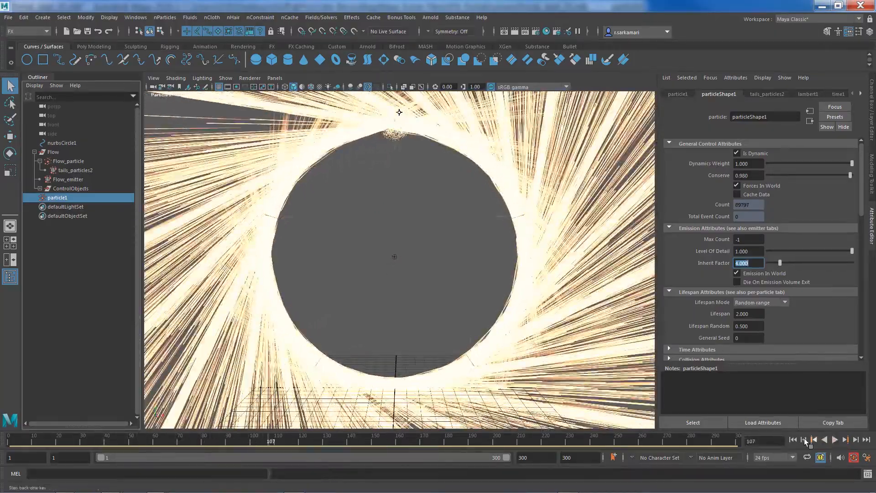
click(793, 439)
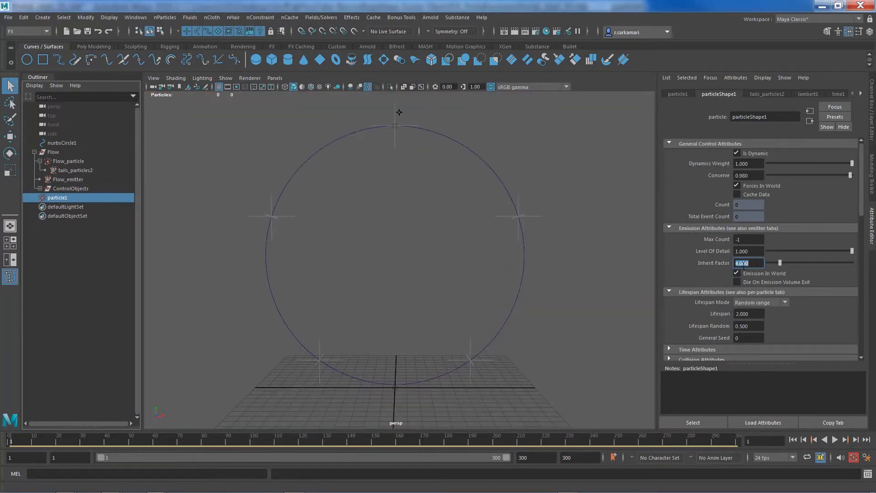
- Set particleShape1's Inherit Factor back to 0.1 and replay the simulation from the first frame, stopping at frame 56
text(0.1)
key(Return)
click(836, 440)
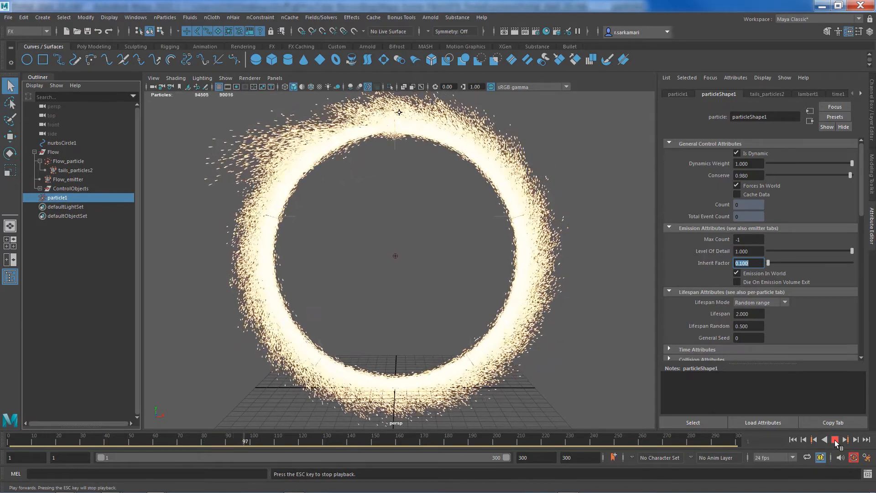
click(835, 440)
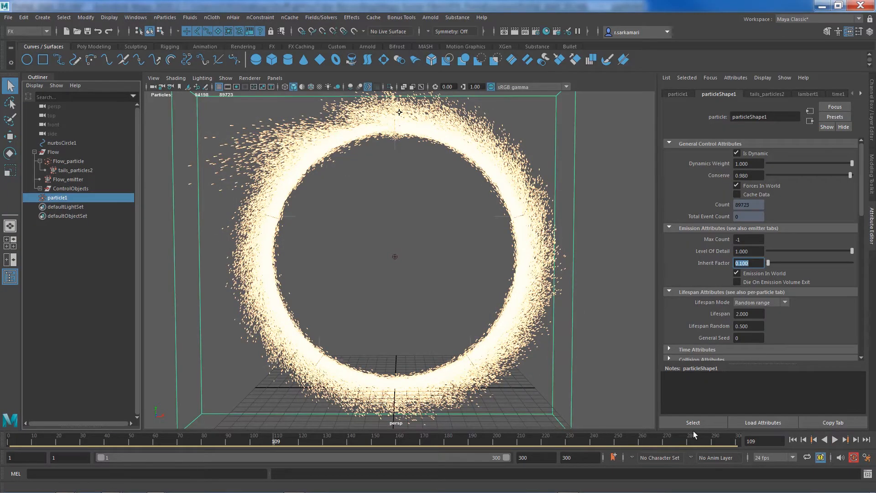
click(793, 440)
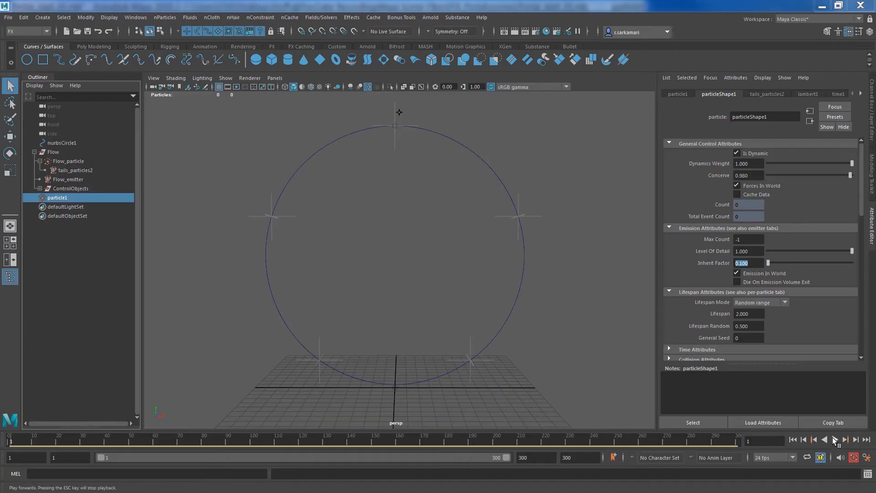
click(835, 439)
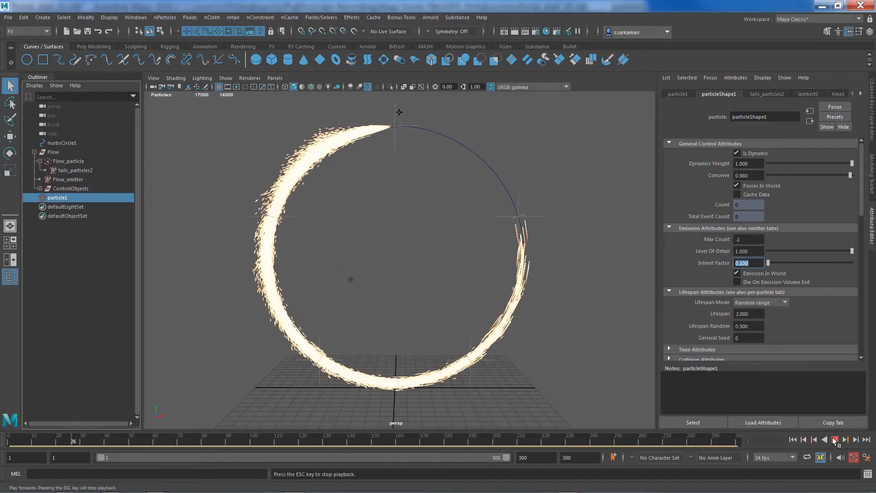
key(Escape)
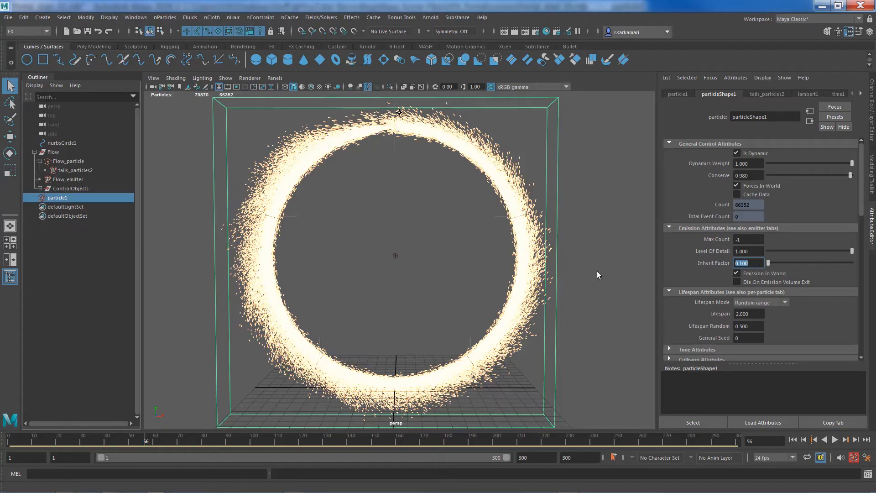
- Add a per-particle opacity attribute to particleShape1
drag(863, 195, 833, 327)
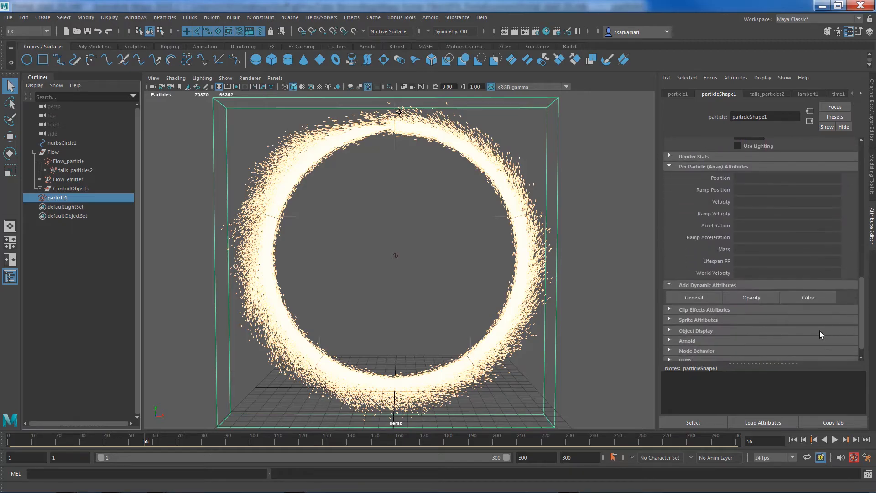
click(741, 299)
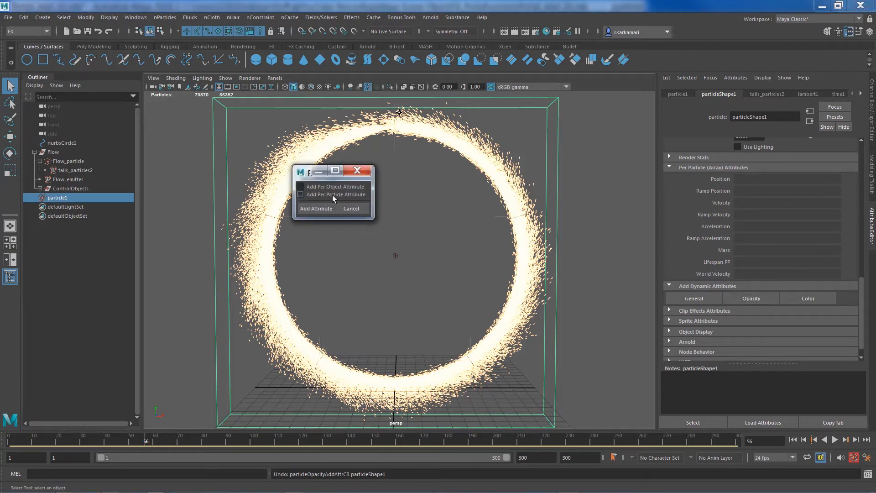
click(300, 194)
click(302, 208)
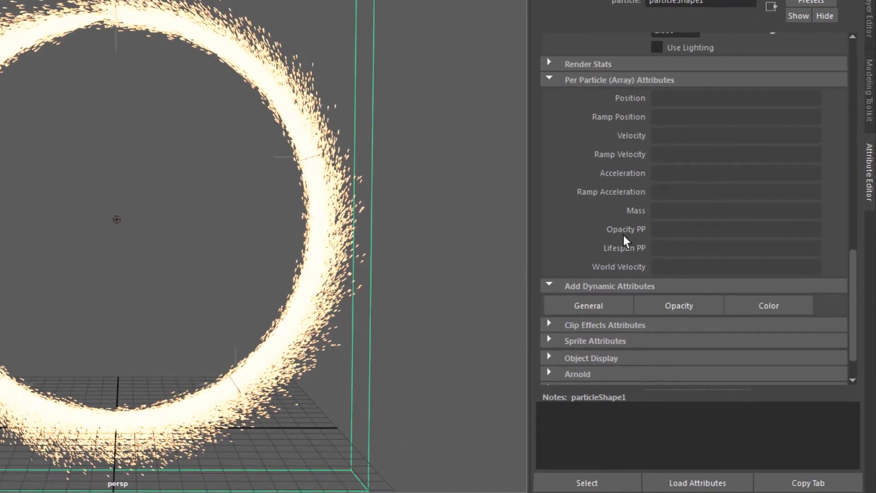
- Create a ramp on particleShape1's Opacity PP attribute and open that ramp for editing
right_click(683, 230)
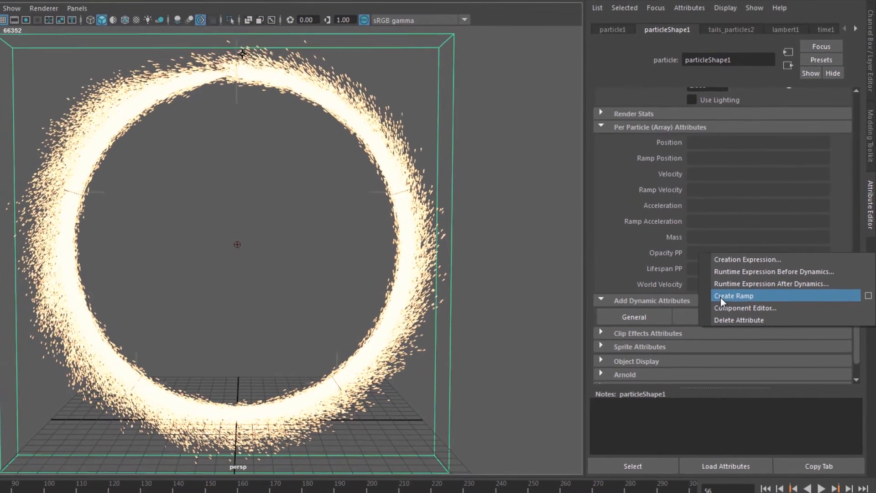
click(715, 285)
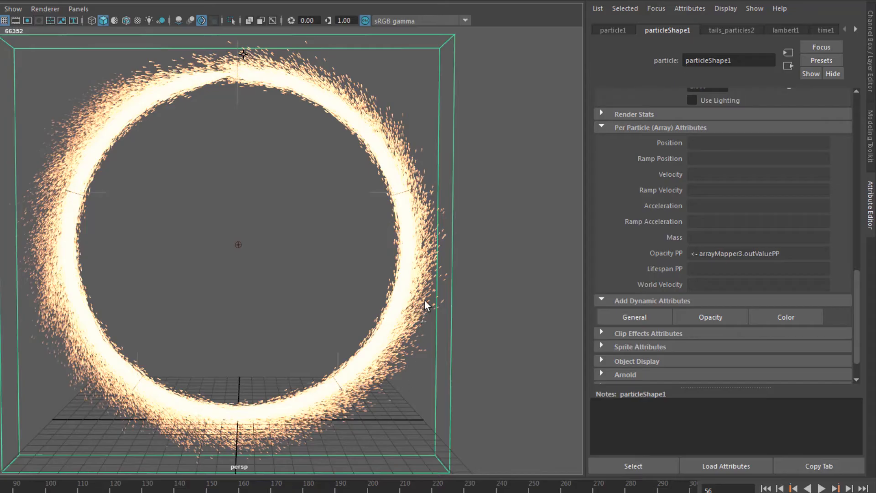
right_click(716, 253)
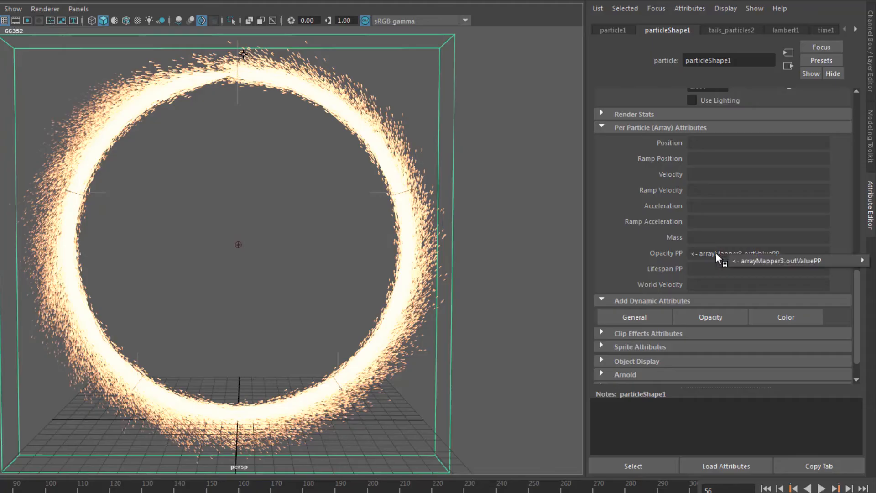
mouse_move(730, 260)
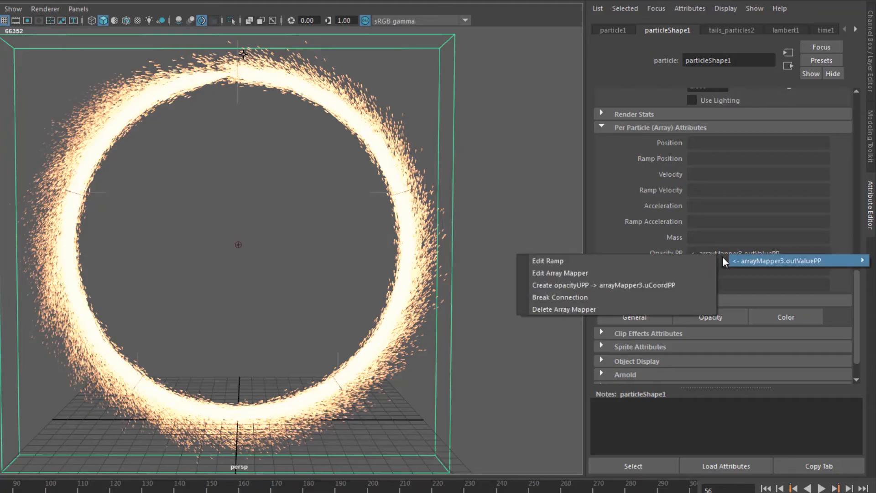
click(694, 260)
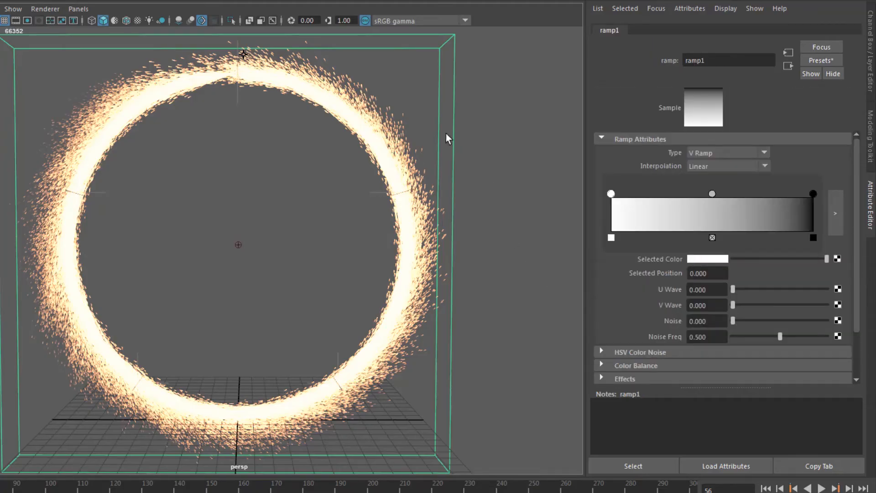
- Set the opacity ramp's interpolation to Smooth
click(713, 166)
click(700, 224)
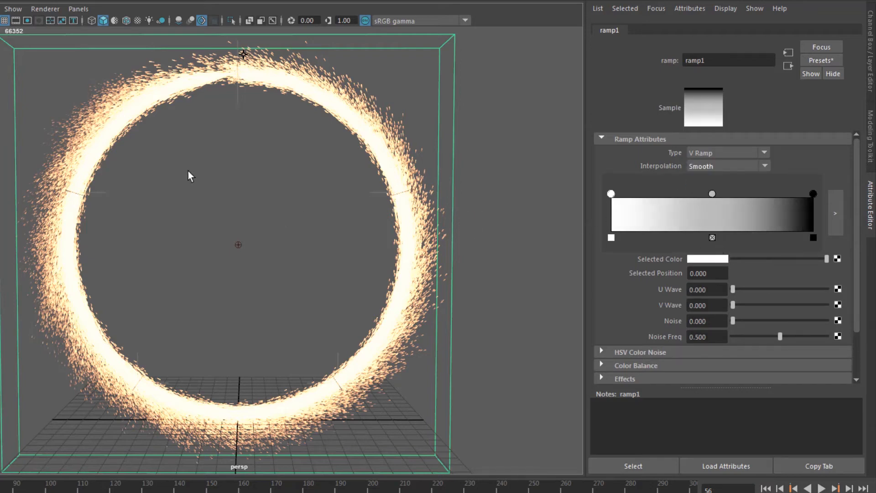
- Try grey markers at positions 0.114 and 0.488 on the opacity ramp, and reduce it to its white and black end markers
drag(809, 196, 735, 196)
drag(612, 194, 669, 196)
key(ctrl+z)
drag(753, 195, 848, 197)
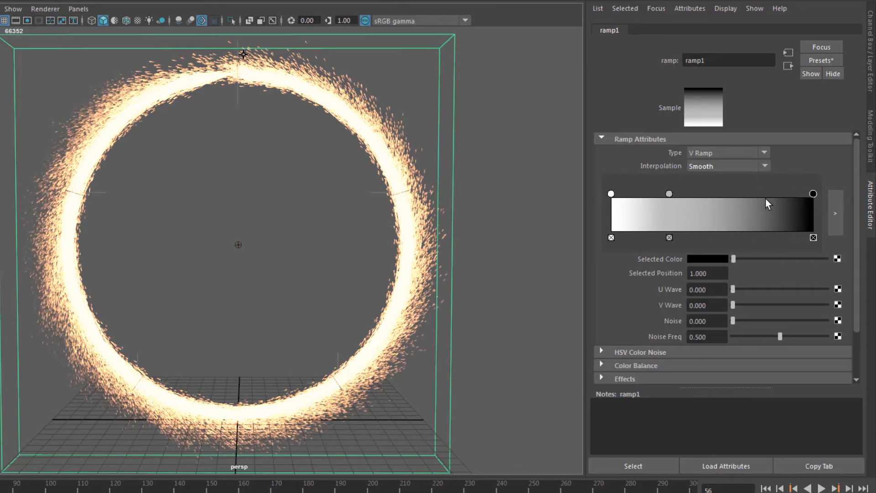
drag(669, 194, 634, 204)
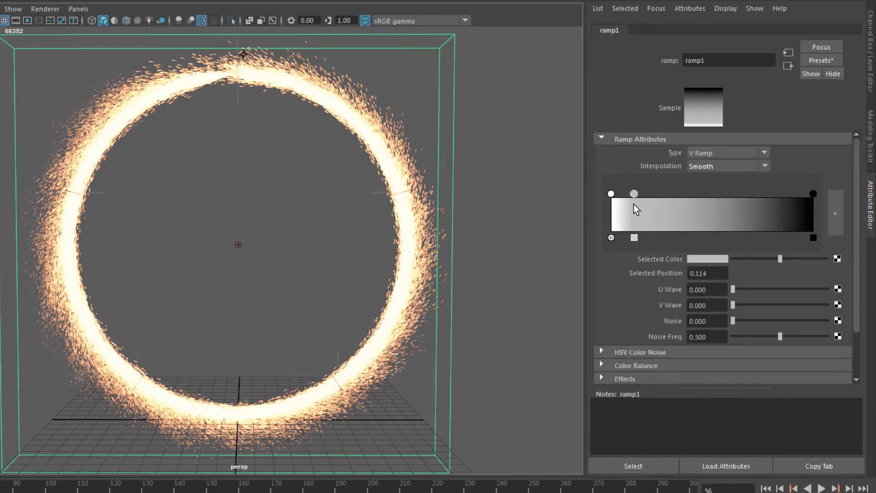
click(722, 199)
drag(724, 197, 708, 197)
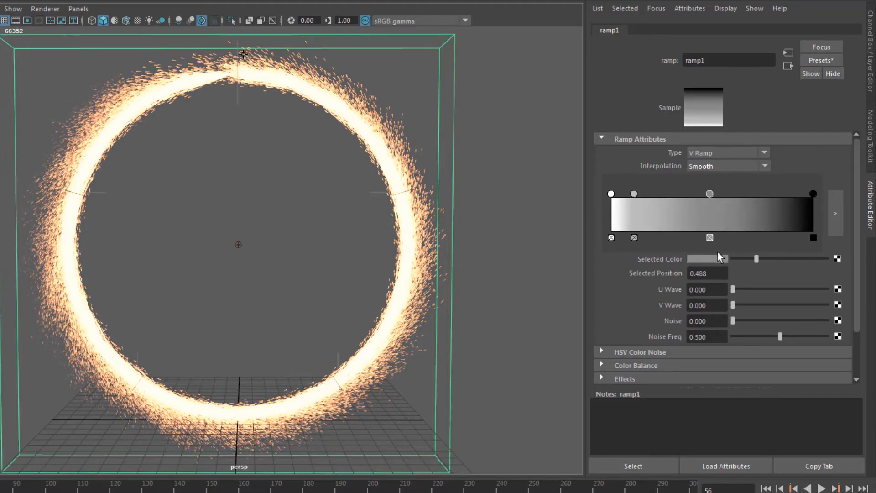
mouse_move(752, 258)
mouse_down()
mouse_move(742, 258)
mouse_move(752, 258)
mouse_up()
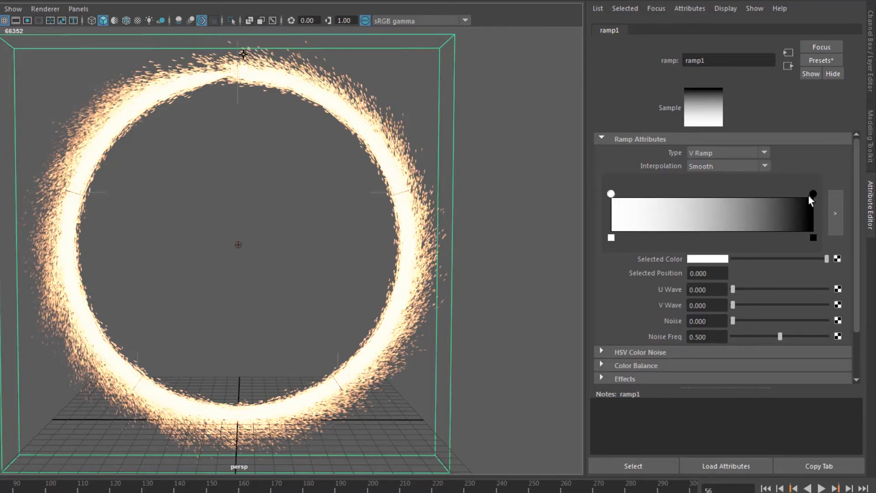
mouse_move(812, 194)
mouse_down()
mouse_move(764, 193)
mouse_move(822, 204)
mouse_move(713, 201)
mouse_move(831, 207)
mouse_move(701, 196)
mouse_move(817, 201)
mouse_up()
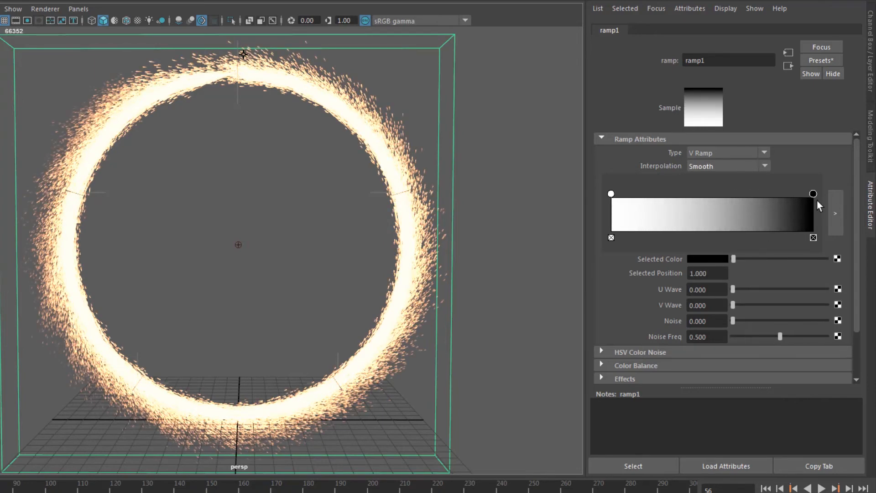
- Try adding a near-white and a grey marker in the enlarged opacity ramp, and remove both extra markers
click(836, 213)
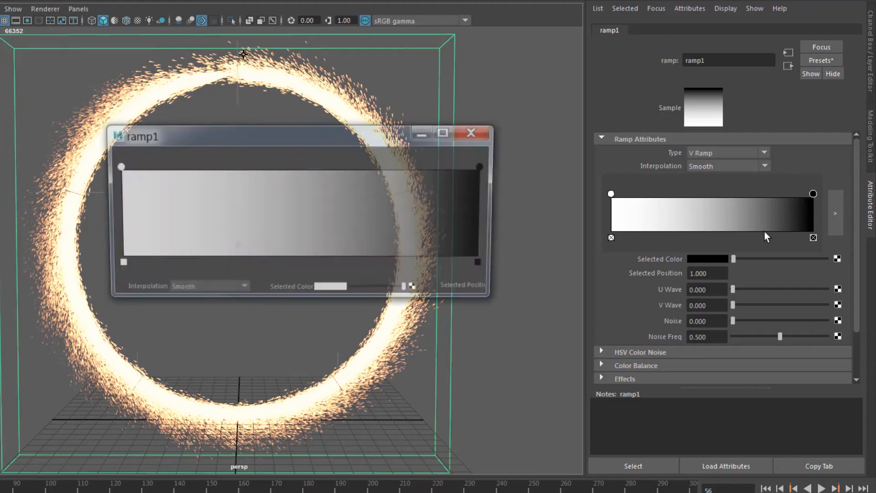
drag(294, 139, 240, 295)
click(143, 329)
drag(256, 329, 315, 332)
drag(331, 448, 315, 447)
drag(142, 323, 228, 327)
click(123, 329)
click(123, 420)
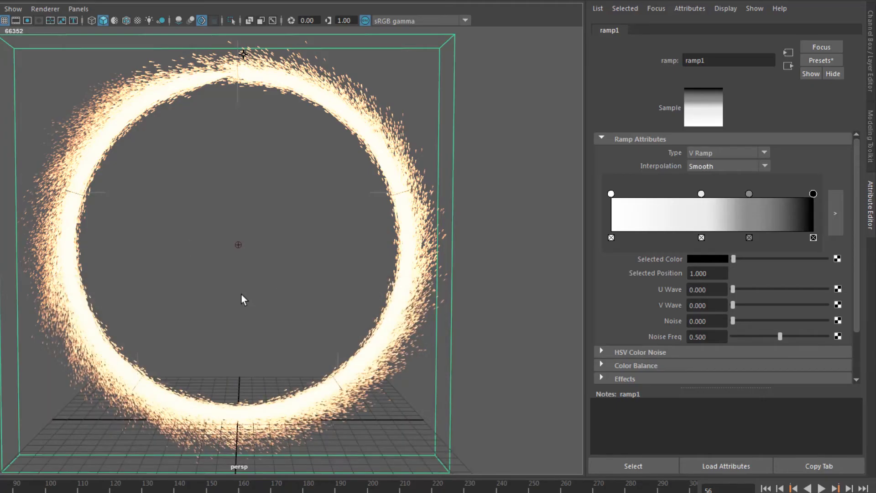
click(749, 237)
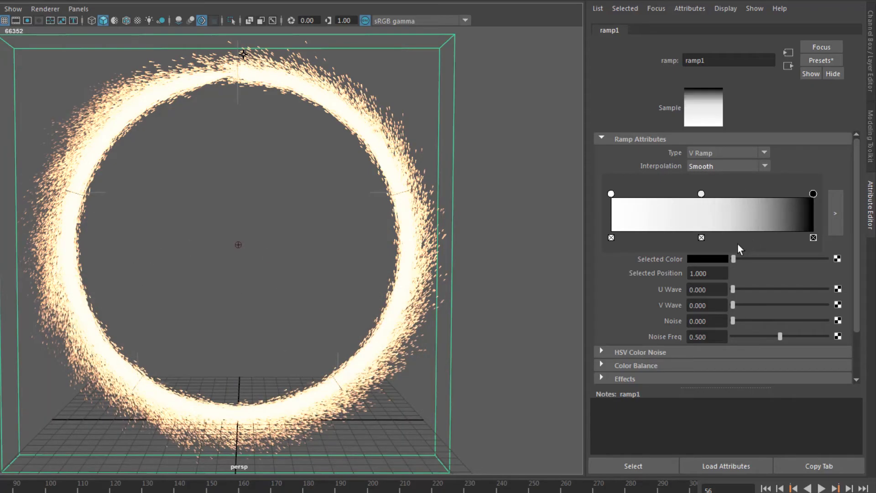
click(701, 238)
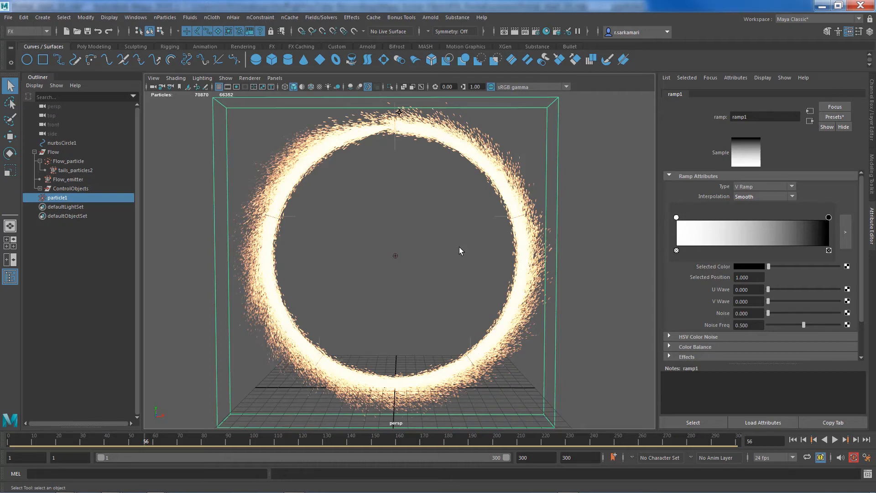
- Open the creation options of a Turbulence field for particle1
click(330, 18)
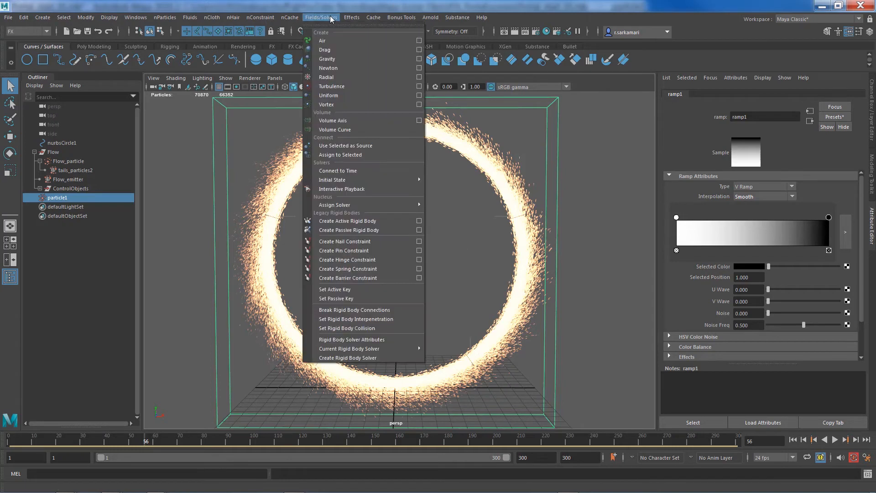
click(331, 26)
drag(342, 8, 615, 98)
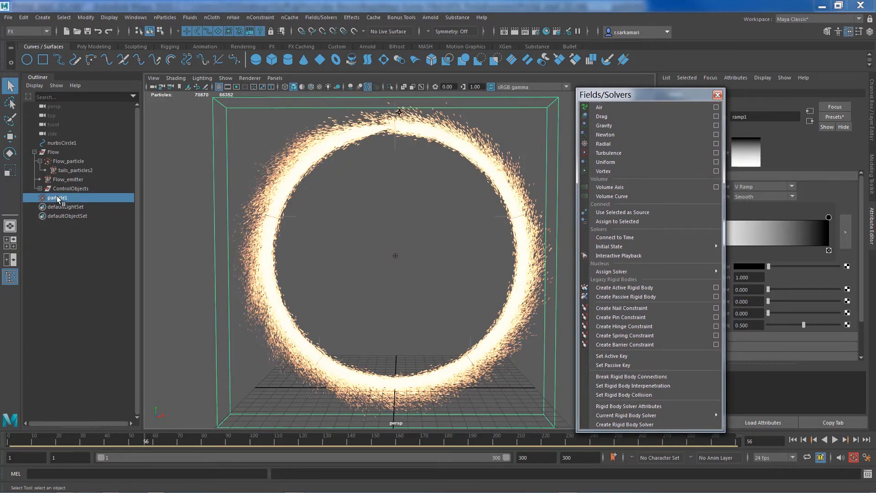
click(716, 156)
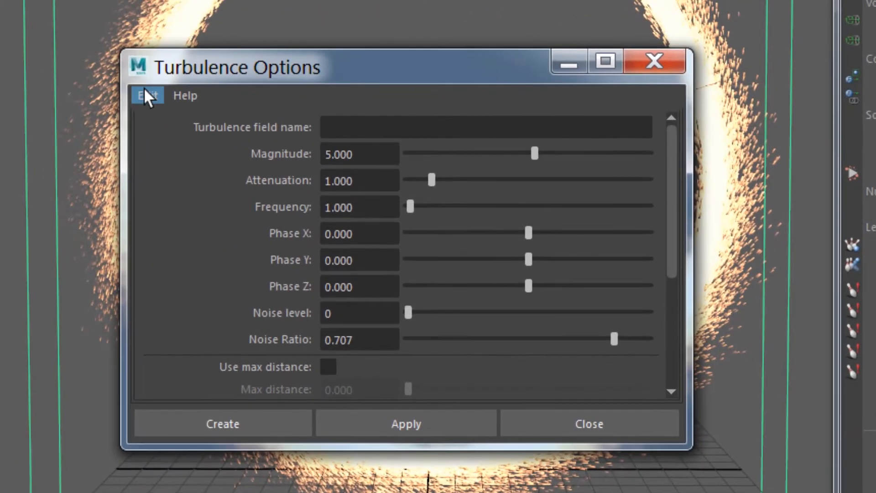
click(276, 95)
click(277, 128)
- Name the turbulence field forcefield_turb and set its Magnitude to 13 and Attenuation to 0
click(343, 128)
text(force)
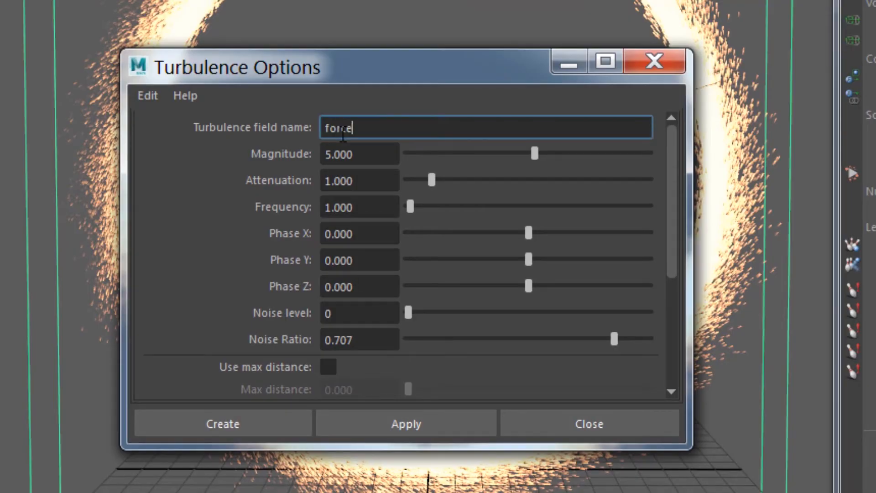
text(field_turb)
key(Tab)
text(13)
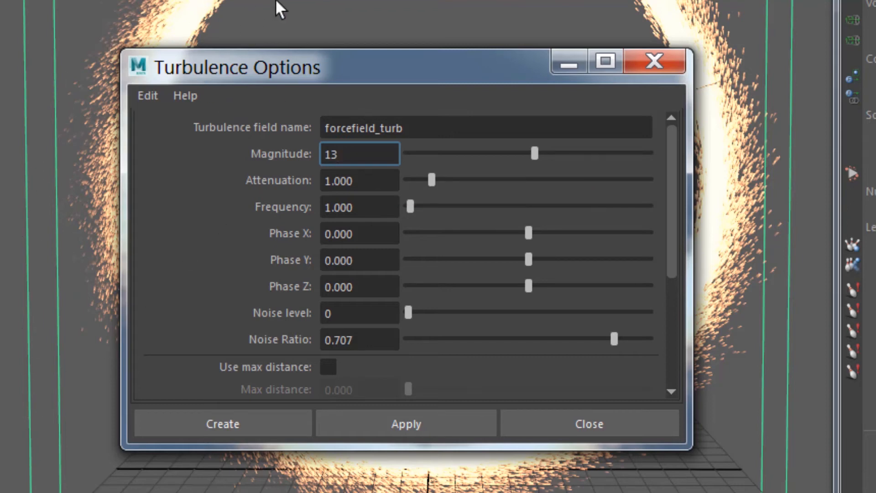
key(Tab)
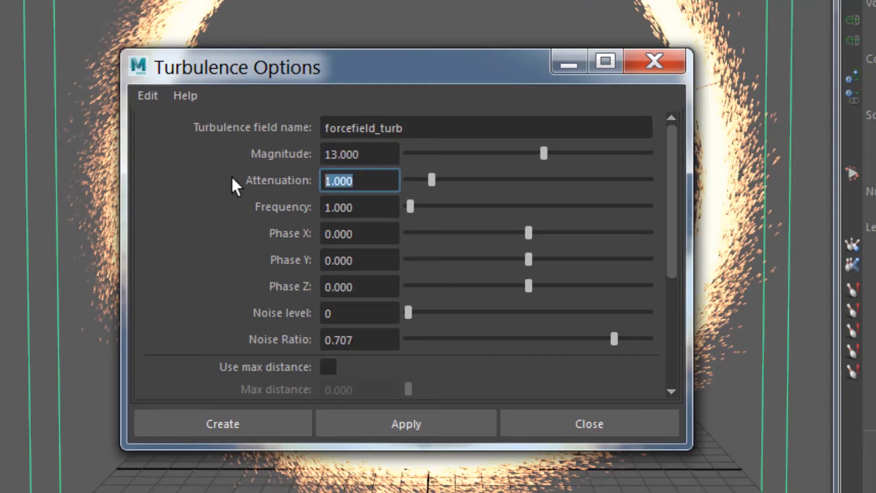
text(0)
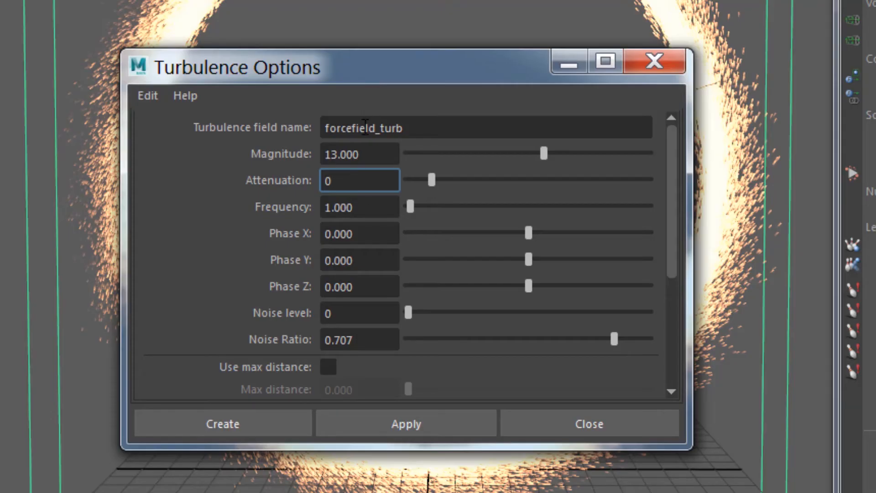
- Set the turbulence Frequency to 3 and Noise level to 1, create the field, and close the floating list of fields
key(Tab)
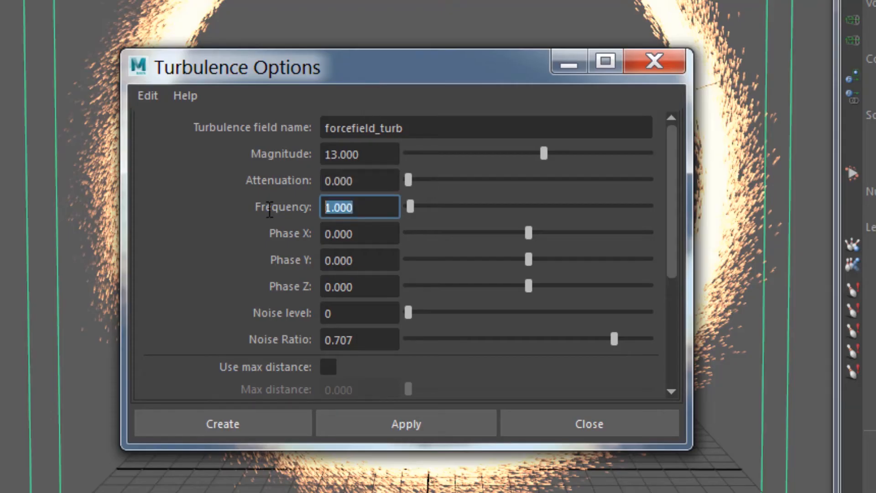
text(3)
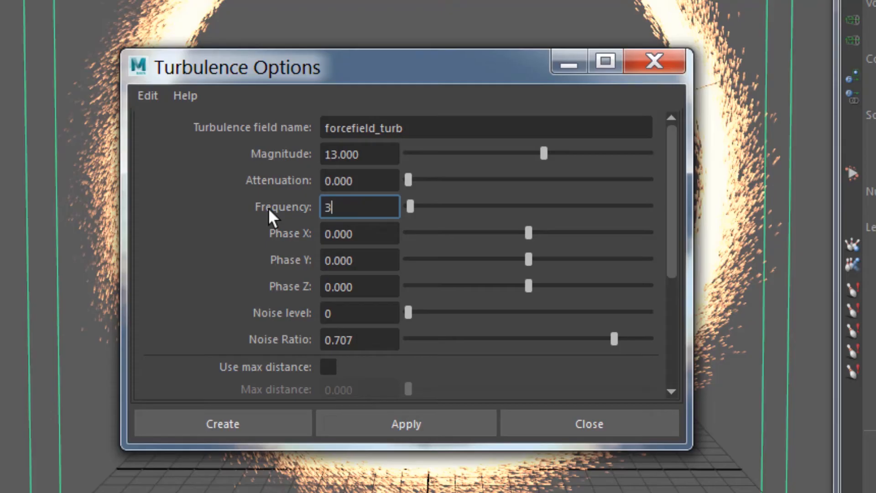
double_click(345, 314)
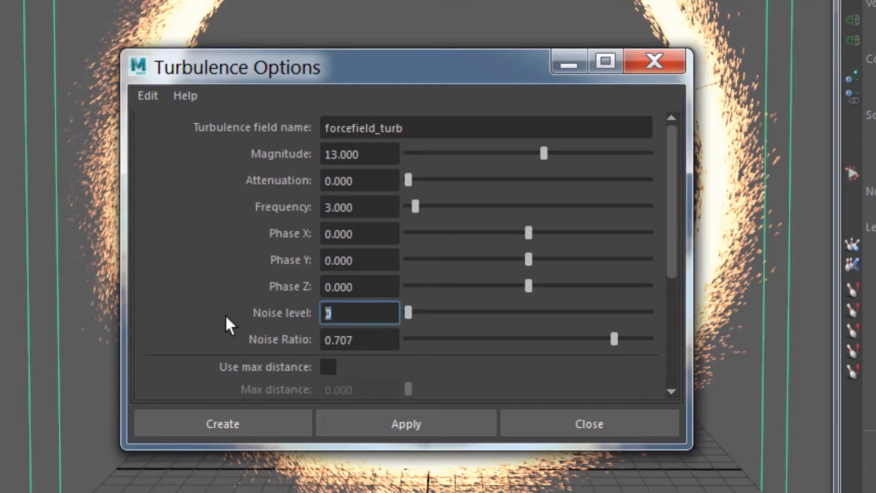
text(1)
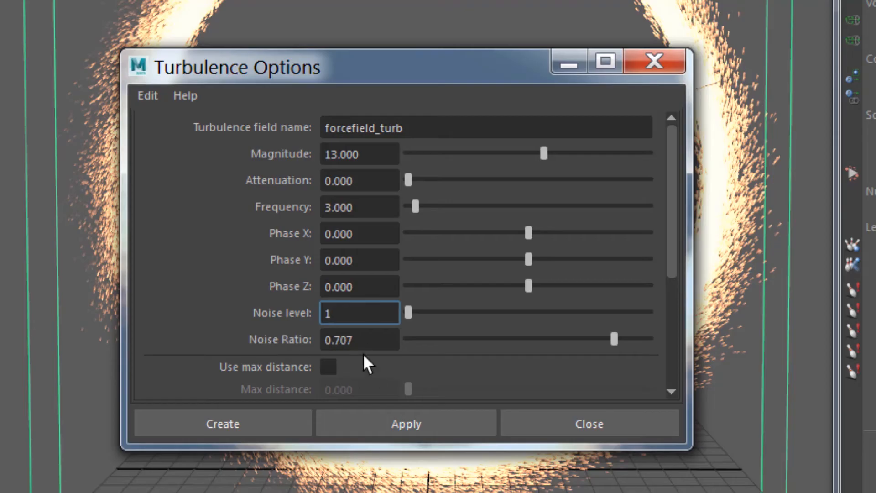
scroll(354, 343, down, 5)
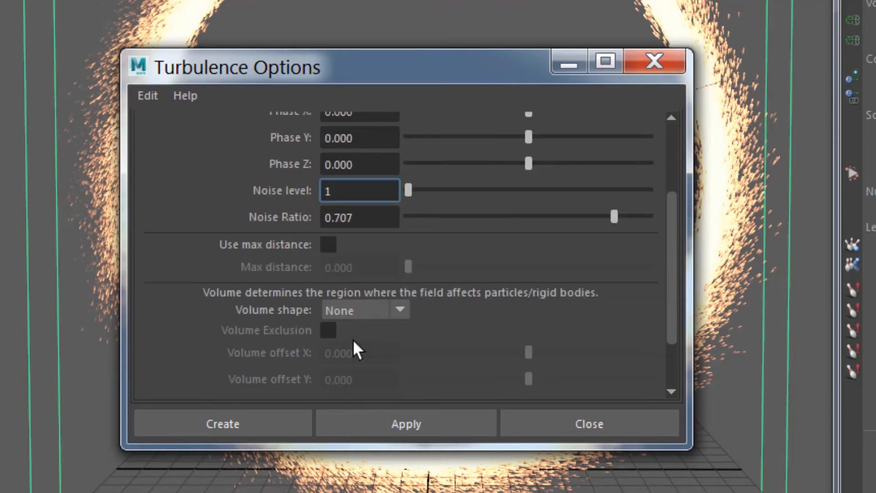
scroll(352, 342, down, 2)
scroll(354, 341, up, 8)
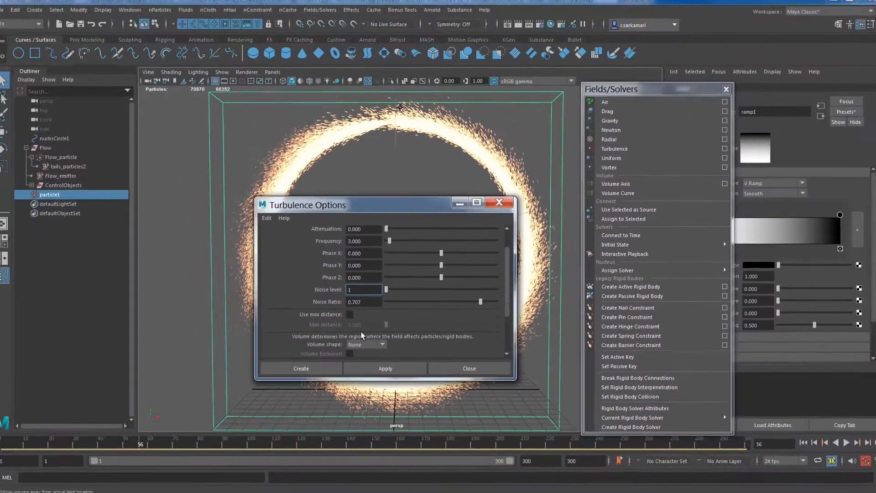
click(301, 366)
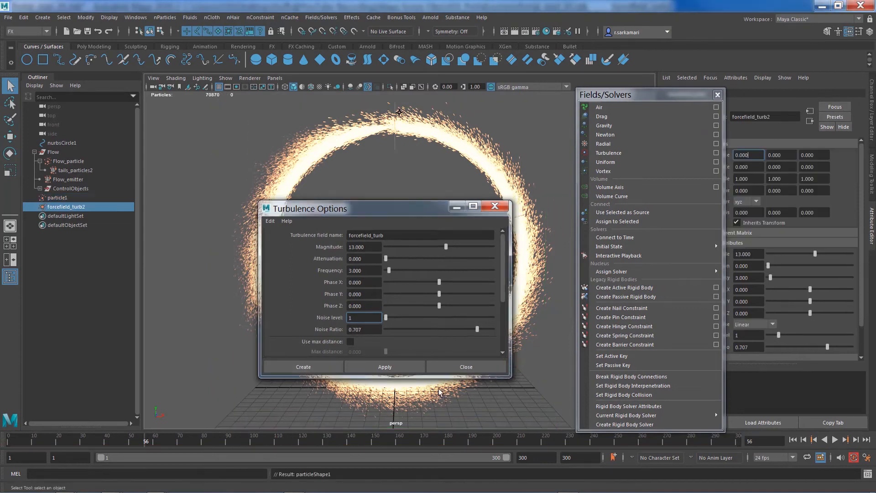
click(717, 96)
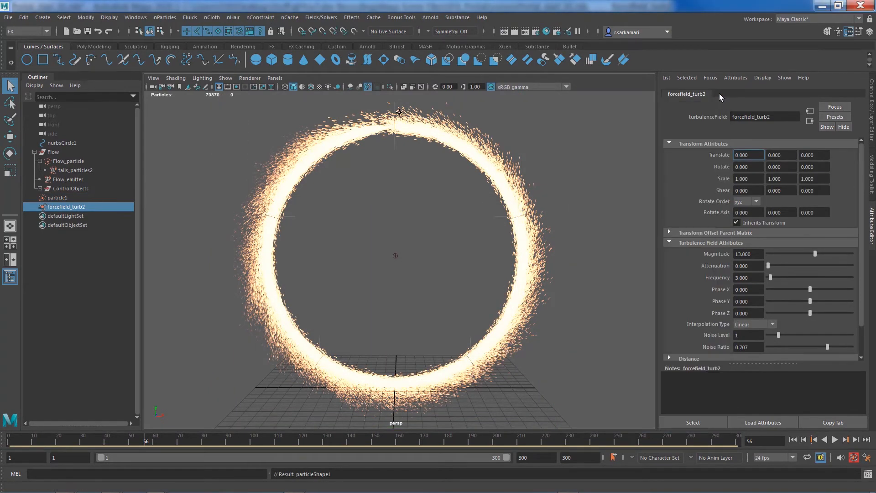
- Switch the viewport background to black and play the simulation from the first frame, stopping at frame 231
click(198, 260)
key(alt+b)
key(alt+b)
key(alt+shift+v)
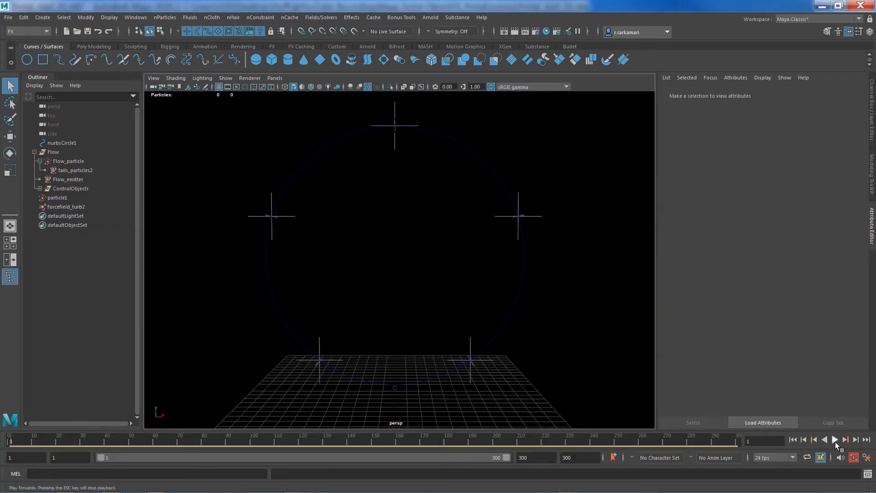
click(835, 440)
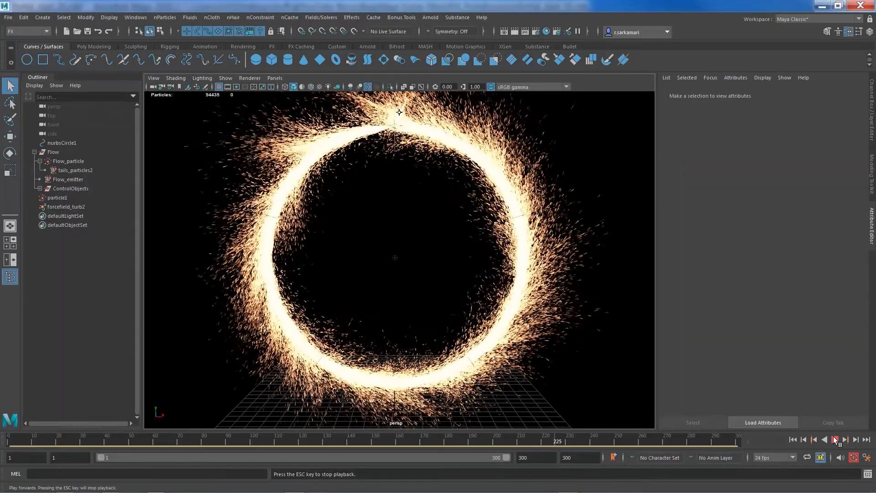
click(836, 439)
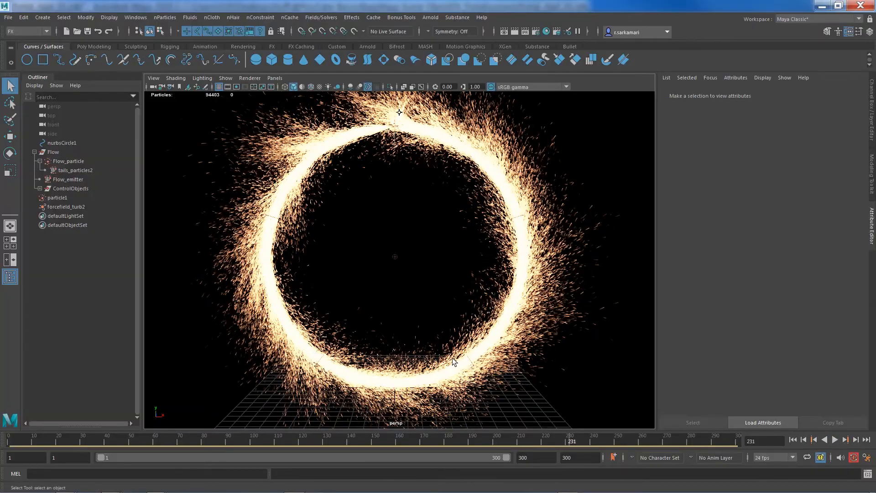
scroll(454, 361, down, 5)
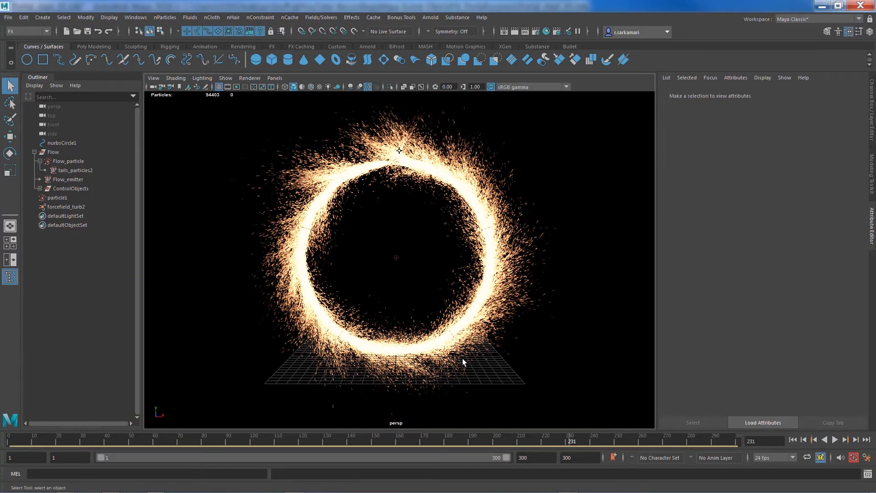
- Set forcefield_turb2's Magnitude to 5 and Frequency to 25
click(52, 208)
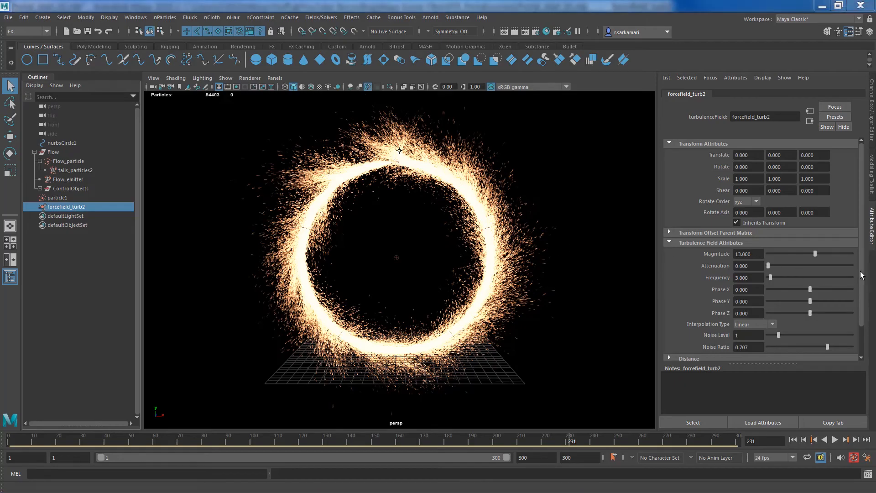
scroll(859, 271, down, 2)
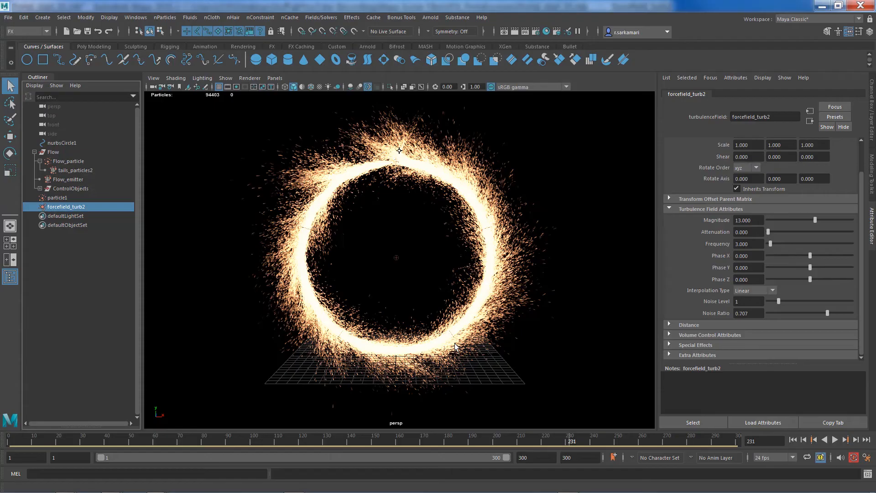
click(758, 219)
text(5)
key(Return)
click(750, 244)
text(25)
key(Return)
- Set particle1's Lifespan to 3 and its Lifespan Random to 2
click(57, 197)
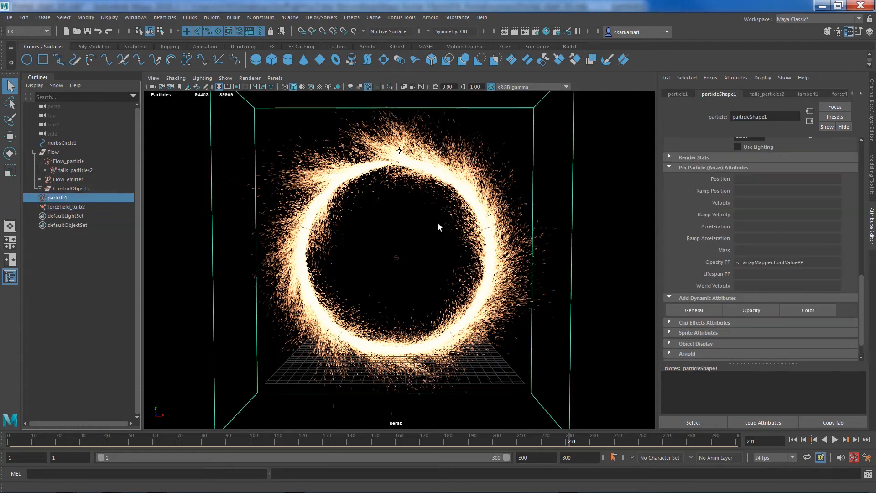
scroll(757, 263, up, 10)
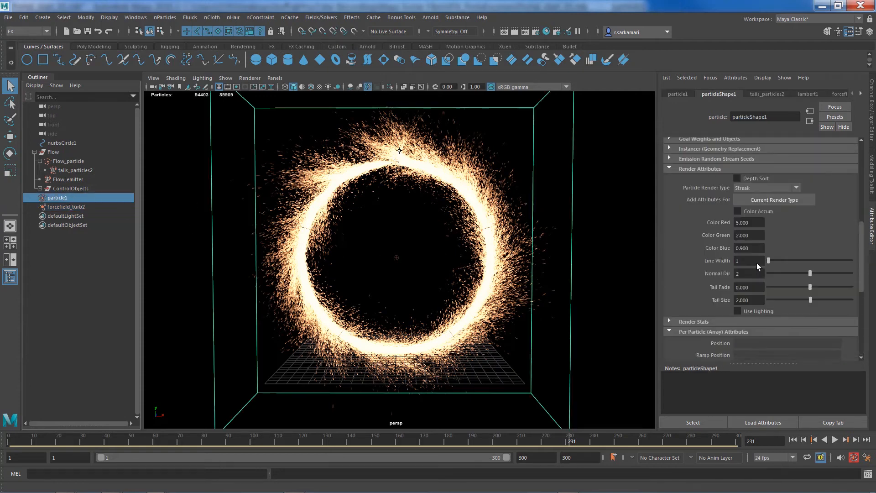
scroll(756, 264, up, 3)
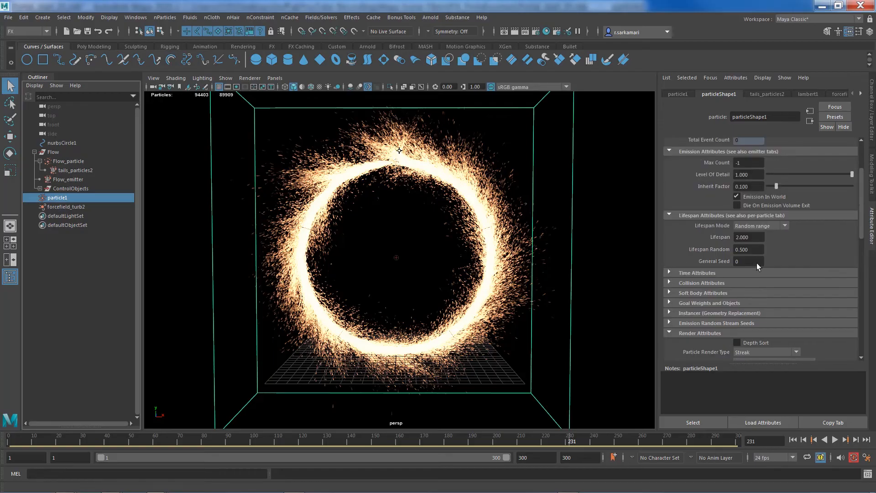
click(756, 263)
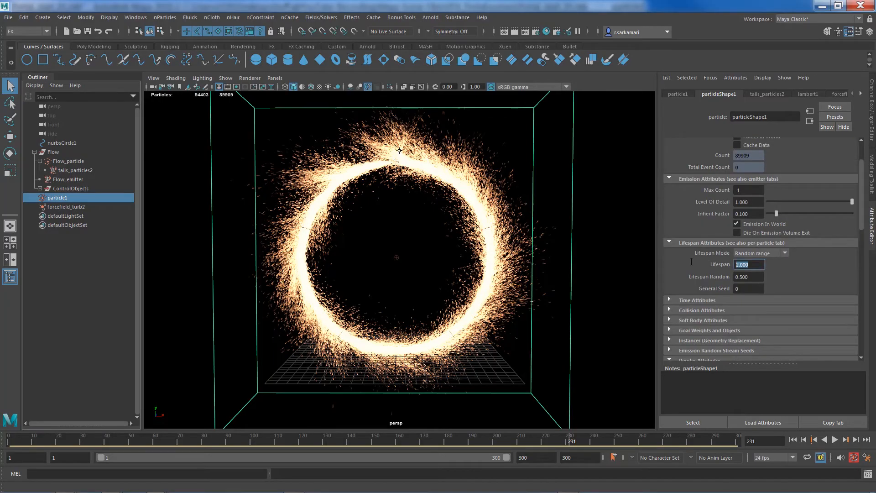
text(3)
key(Return)
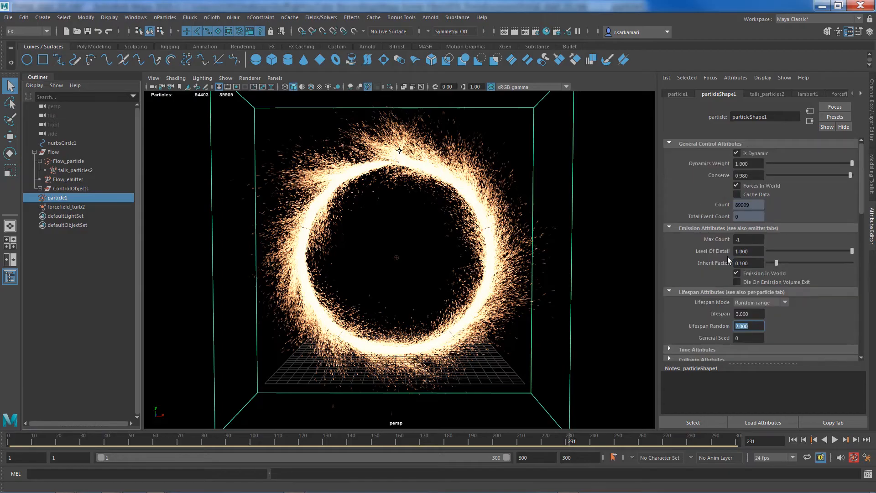
- Set particleShape1's Conserve to 0.9 and its Inherit Factor to 0.11
click(749, 176)
text(0.9)
key(Return)
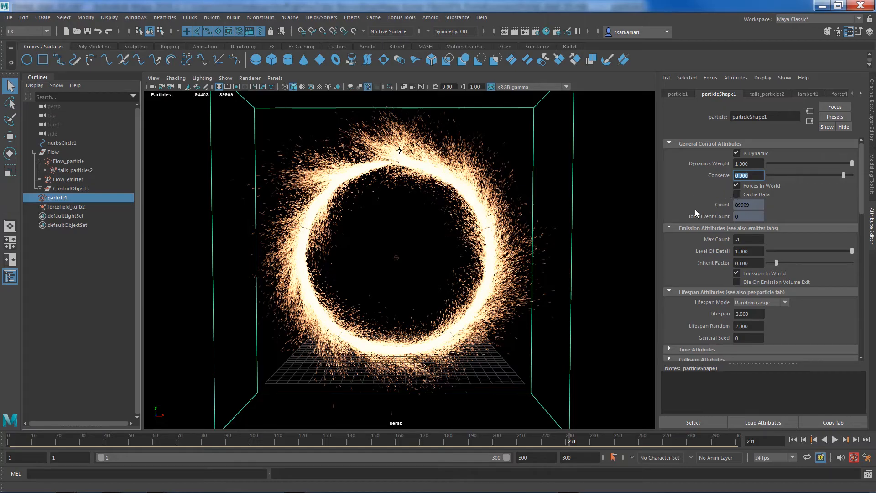
scroll(696, 212, down, 5)
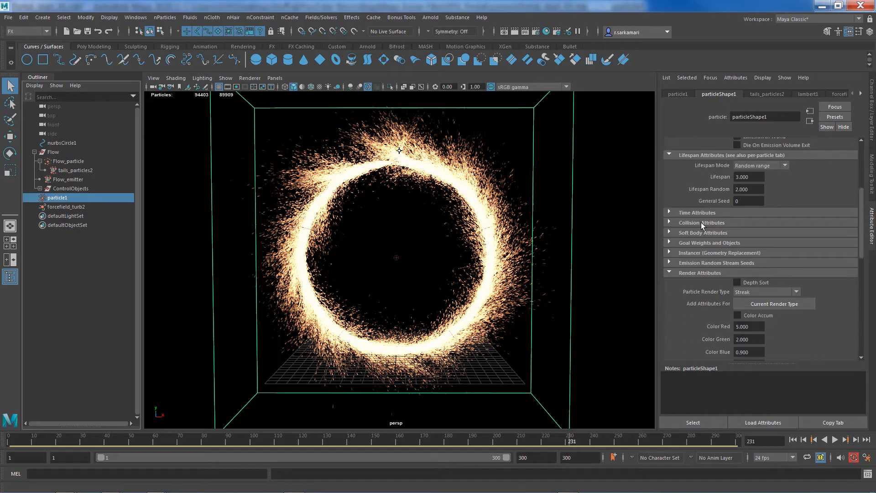
scroll(701, 222, down, 1)
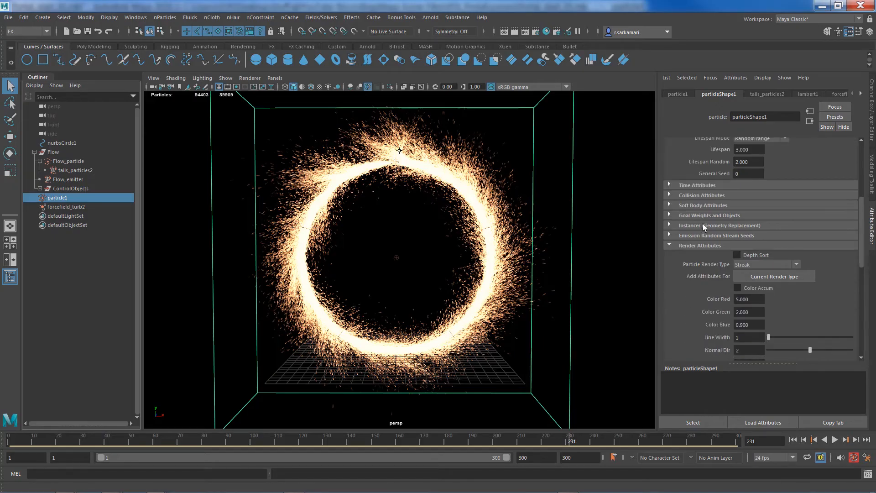
scroll(702, 223, up, 3)
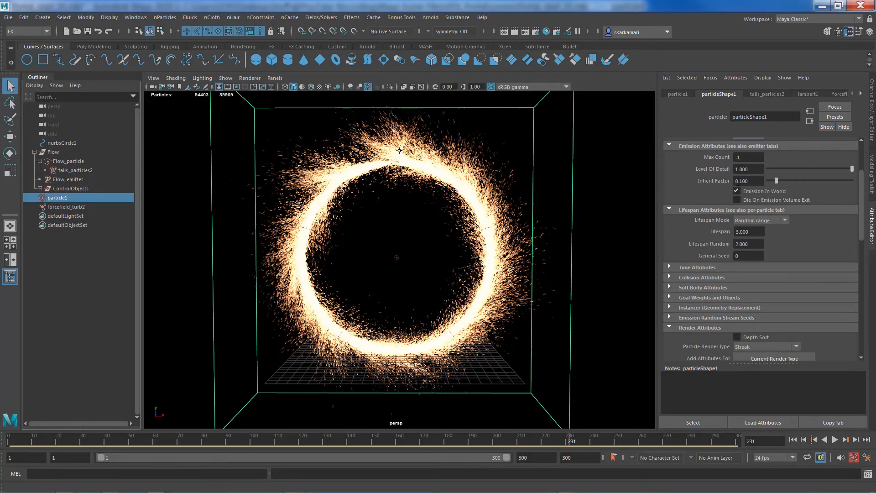
drag(743, 181, 766, 185)
text(1)
- Set the Tail Size of particleShape1's streaks to 4
scroll(766, 274, down, 6)
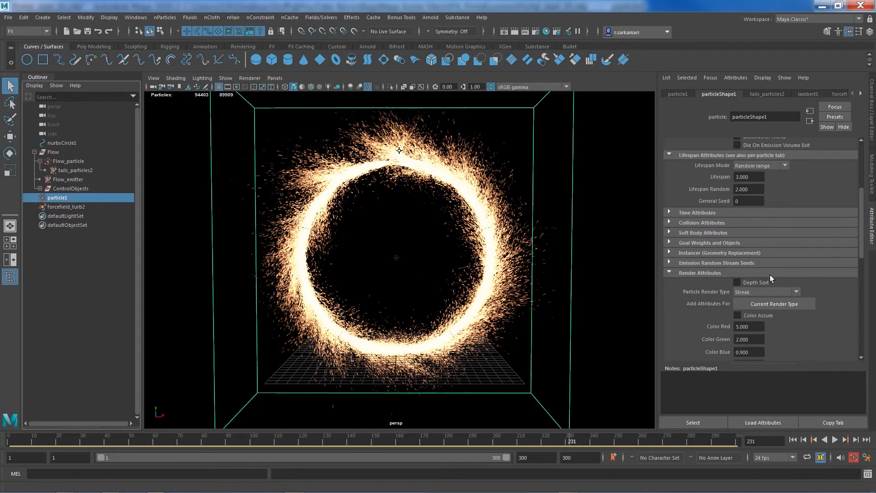
click(749, 294)
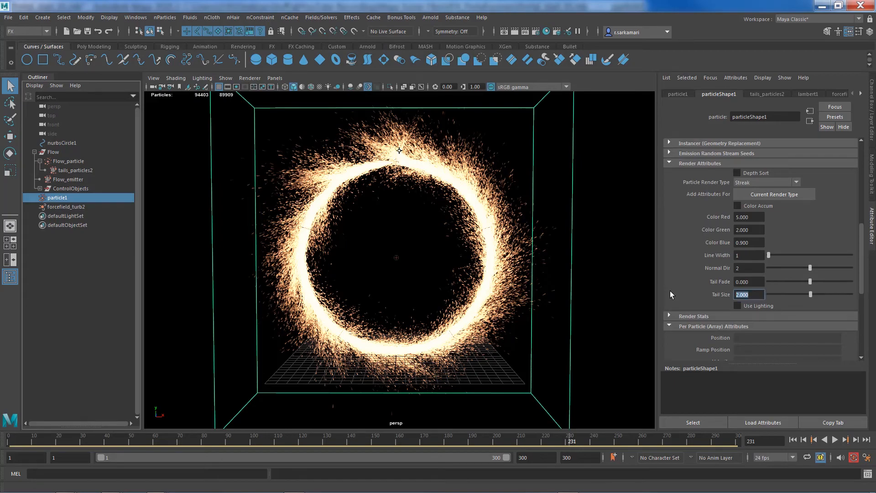
text(4)
key(Return)
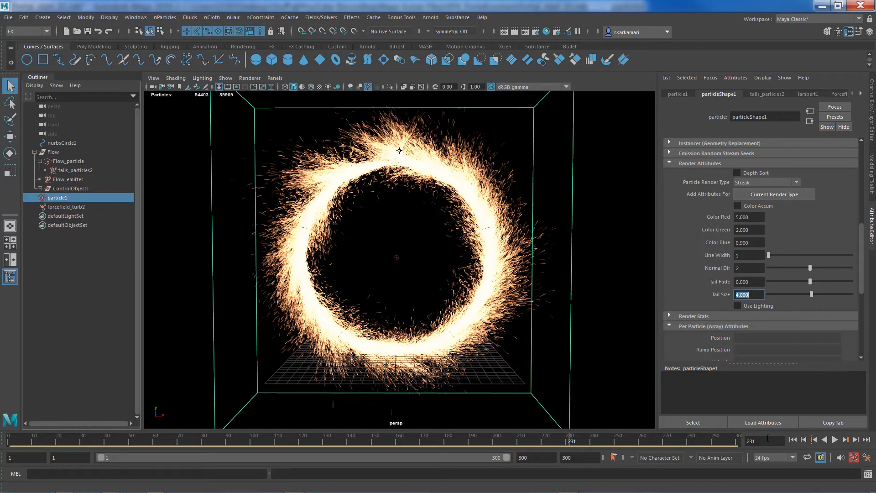
- Return to the first frame and set particleShape1's Conserve to 0.95 and Inherit Factor to 0.12
click(792, 440)
scroll(744, 312, up, 9)
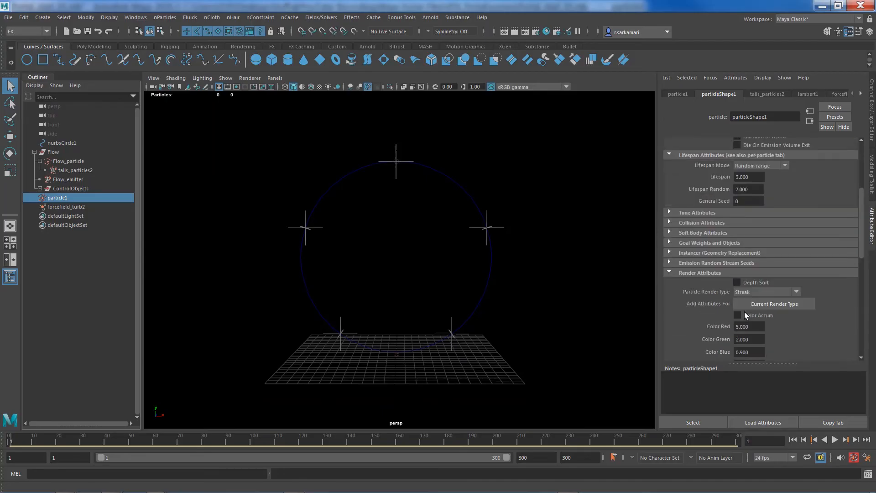
drag(742, 176, 791, 183)
text(5)
key(Return)
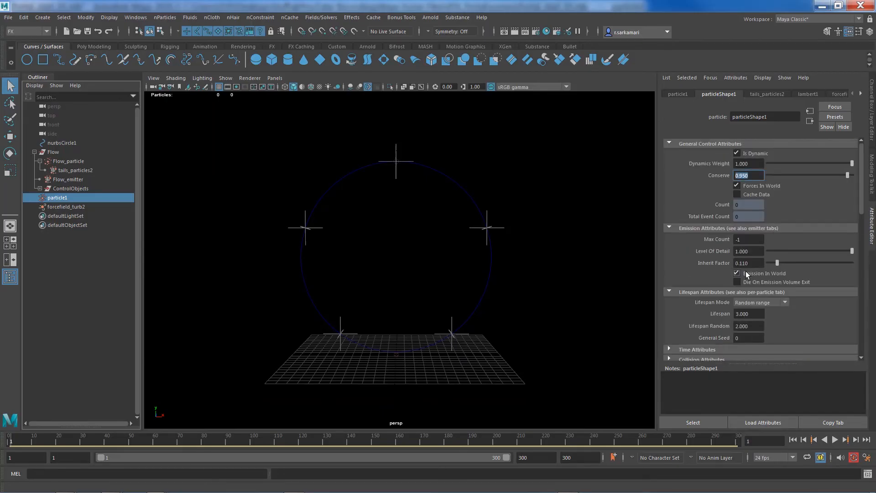
drag(742, 263, 767, 274)
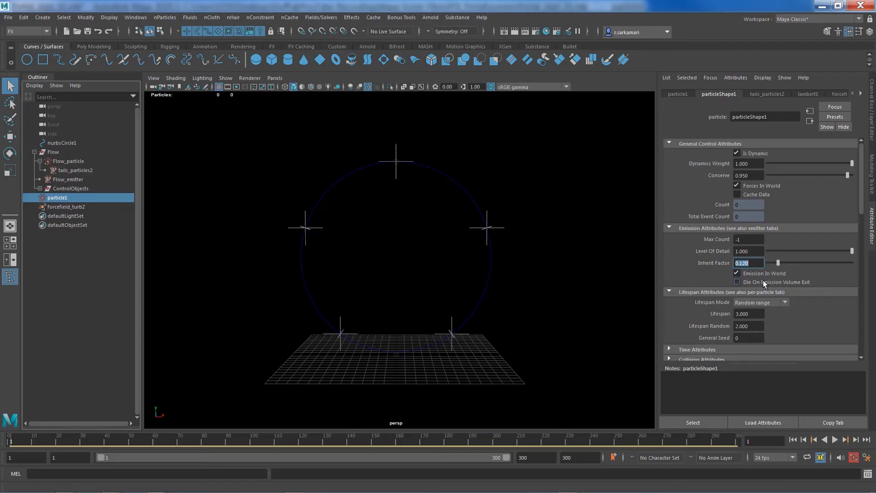
- Play the simulation from the first frame and stop it at frame 117 to check the streaks
scroll(762, 274, down, 10)
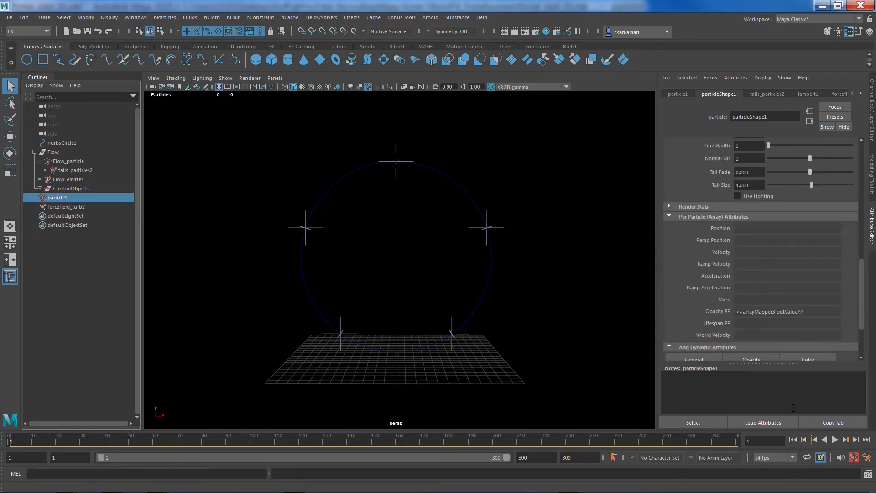
click(834, 439)
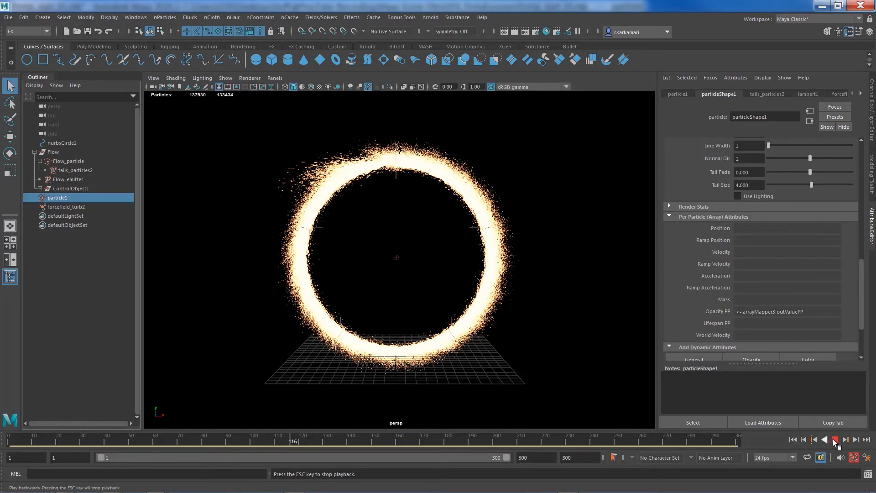
key(Escape)
- Set particleShape1's Conserve to 0.99 and its Inherit Factor to 0.13
scroll(866, 322, up, 10)
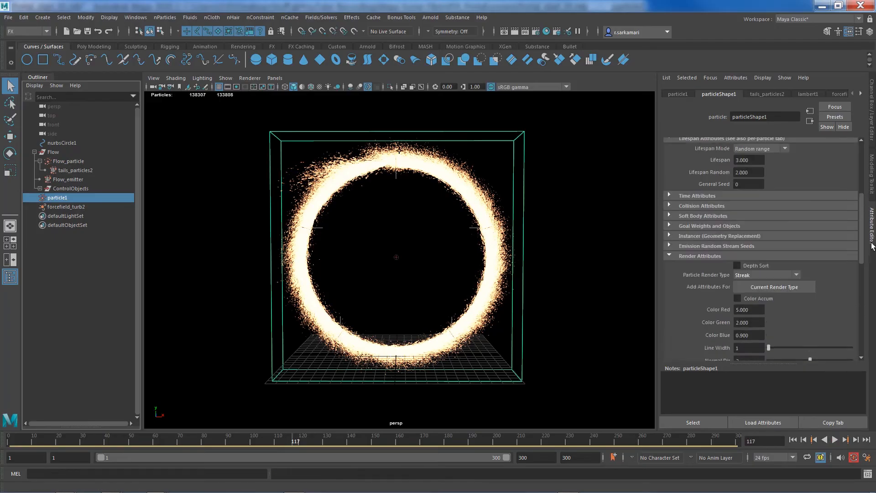
scroll(761, 250, up, 1)
click(742, 176)
text(0.99)
key(Return)
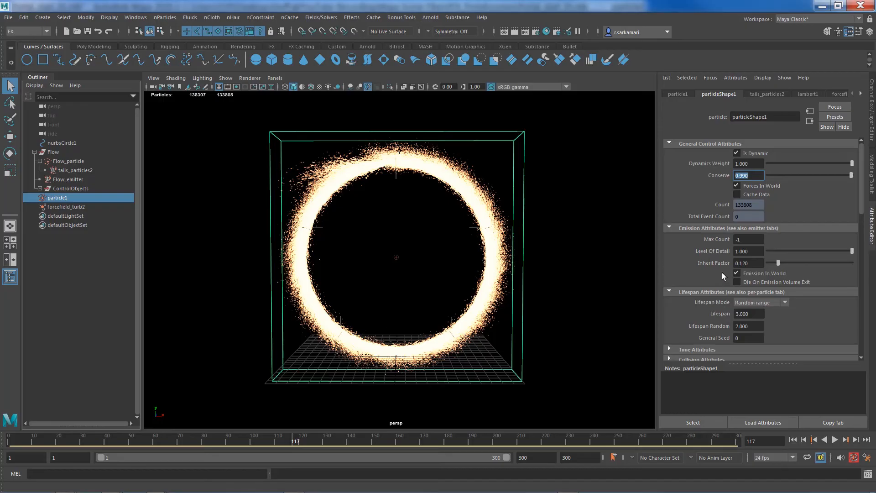
drag(739, 263, 764, 267)
- Set the Tail Size of particleShape1's streaks to 5
scroll(759, 277, down, 5)
scroll(760, 278, down, 3)
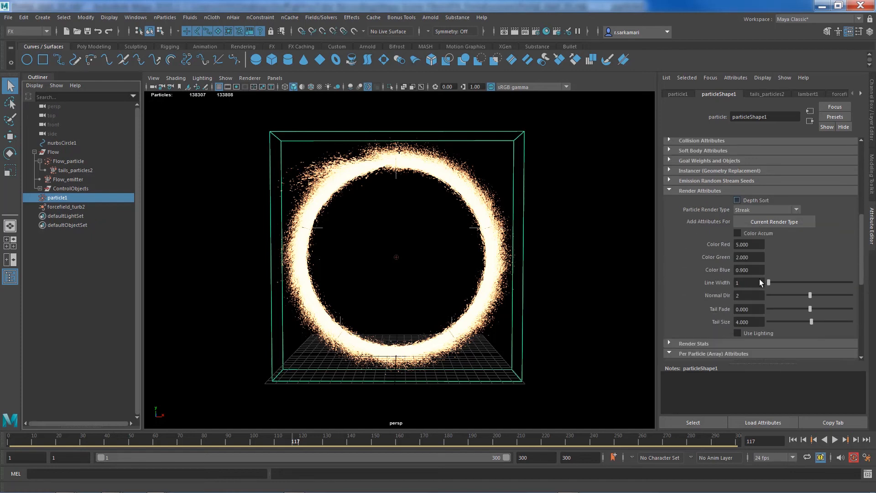
drag(751, 296, 633, 282)
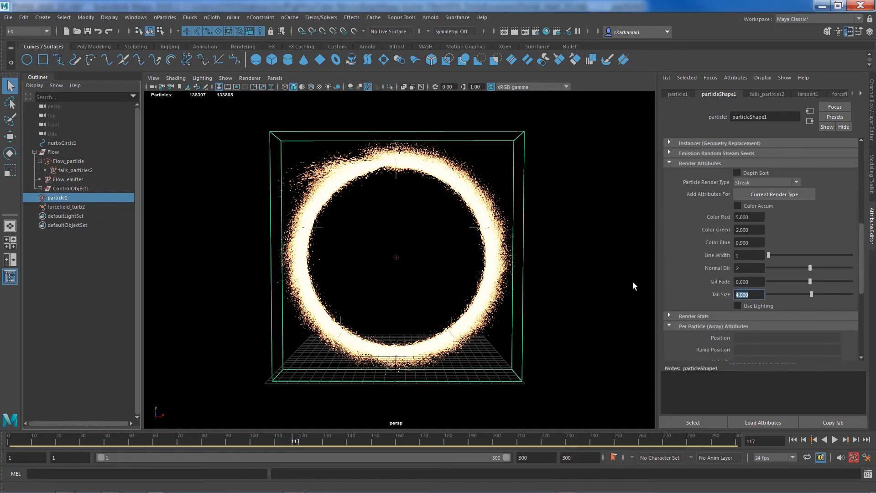
text(5)
key(Return)
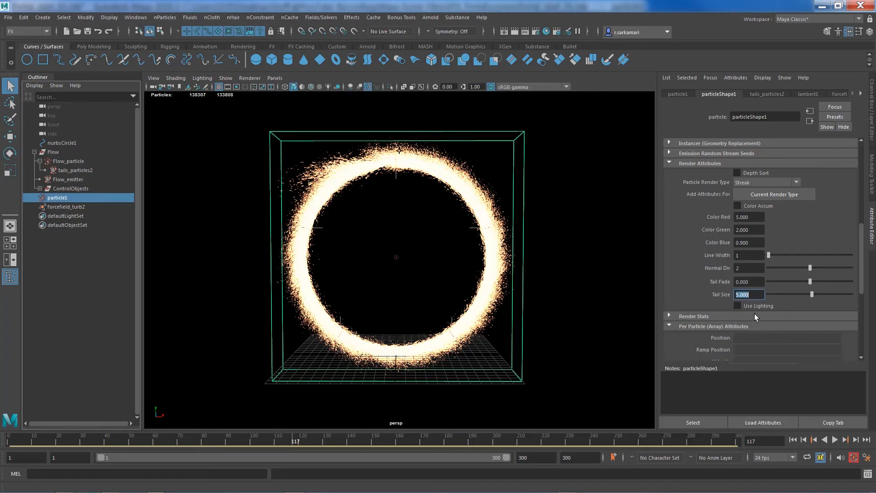
- Set the Lifespan Random of particleShape1 to 0
scroll(754, 315, down, 5)
scroll(759, 322, down, 3)
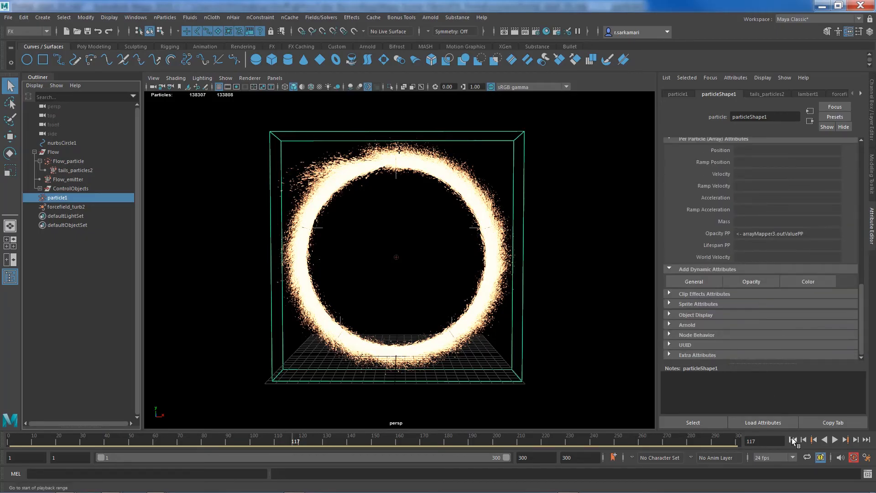
scroll(803, 268, up, 6)
scroll(803, 266, up, 3)
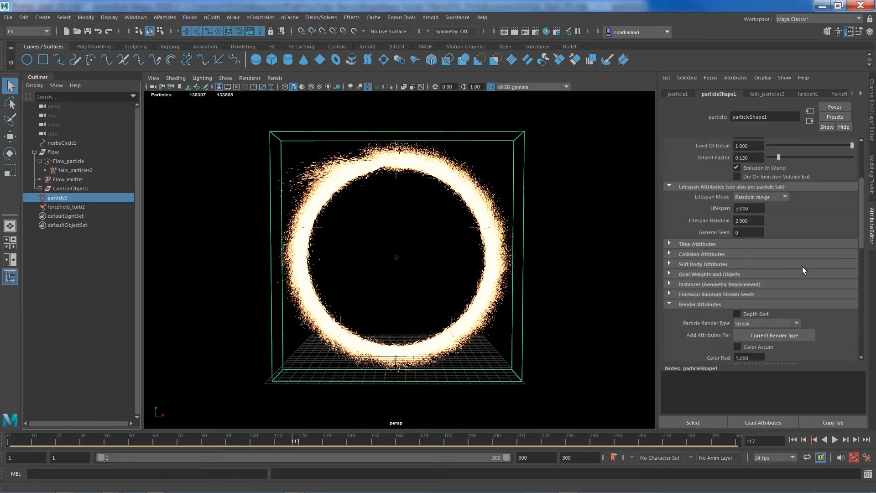
click(748, 220)
text(0)
key(Return)
- Play the simulation from the first frame to check the spread of the streaks, stop it, and return to the start
click(794, 439)
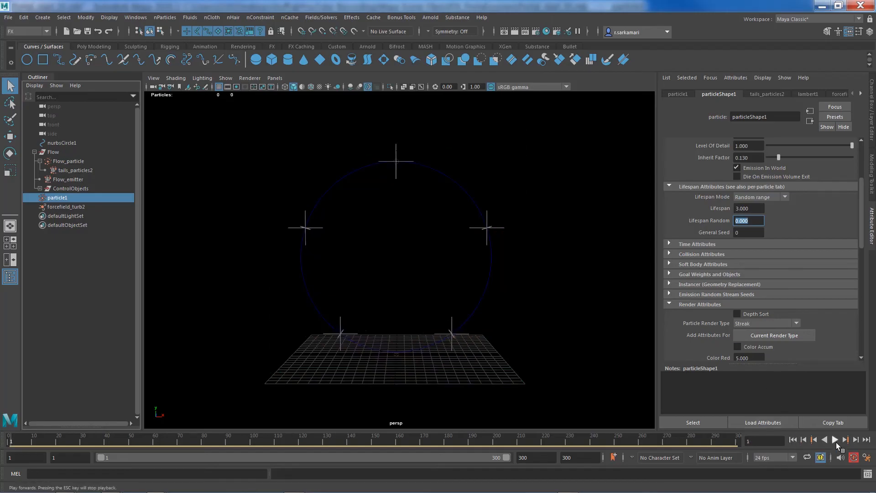
click(835, 440)
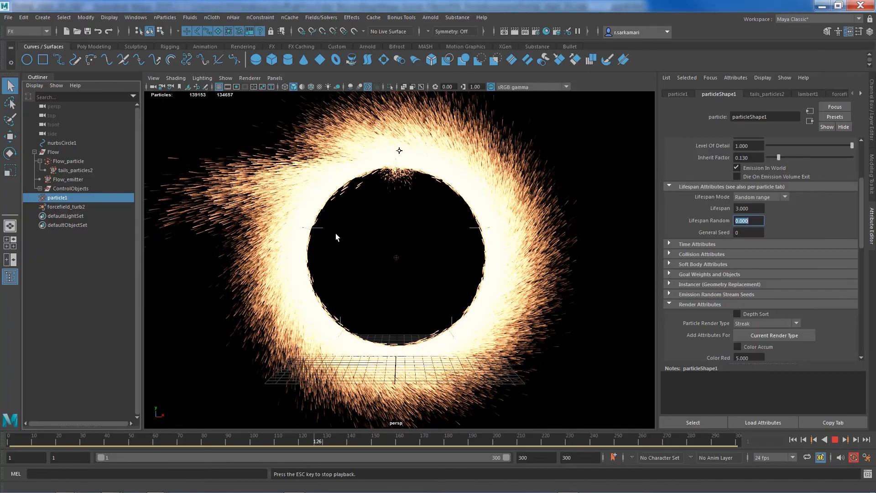
click(835, 439)
click(793, 439)
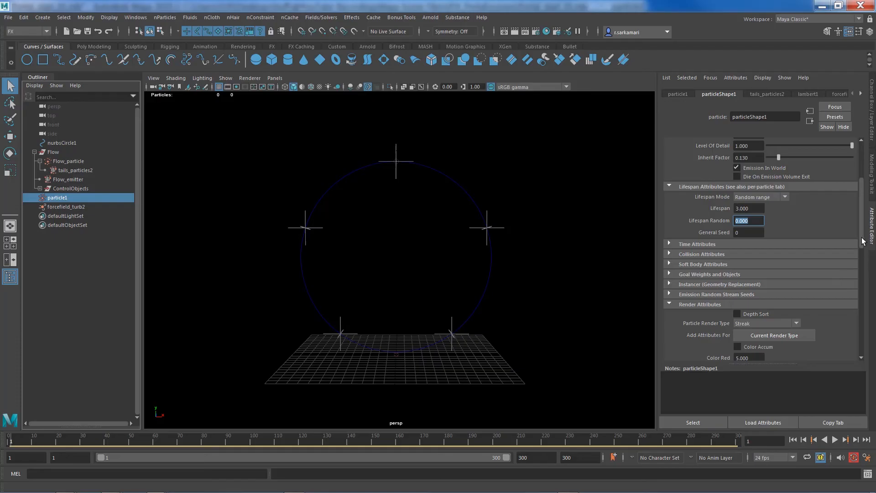
drag(862, 241, 862, 247)
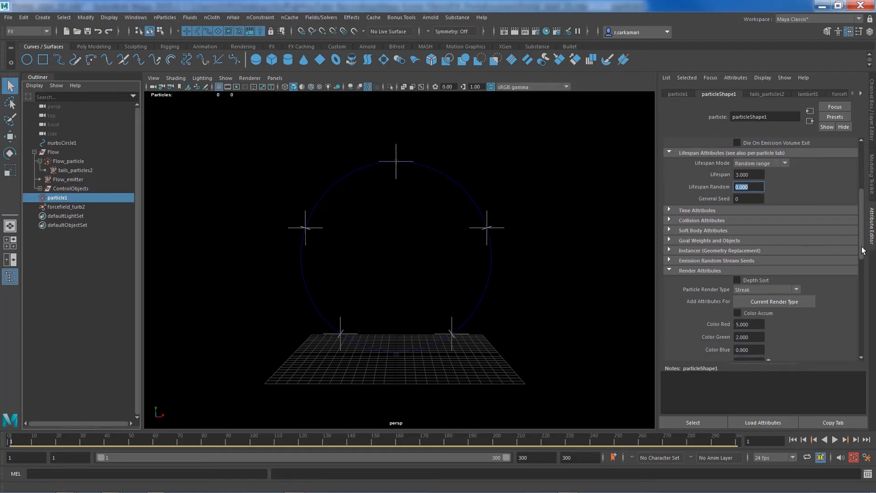
drag(862, 249, 863, 251)
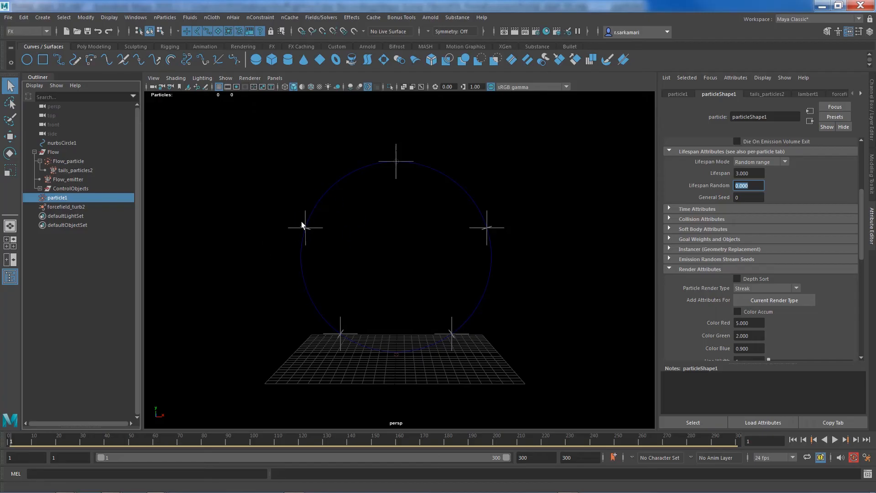
drag(864, 253, 851, 337)
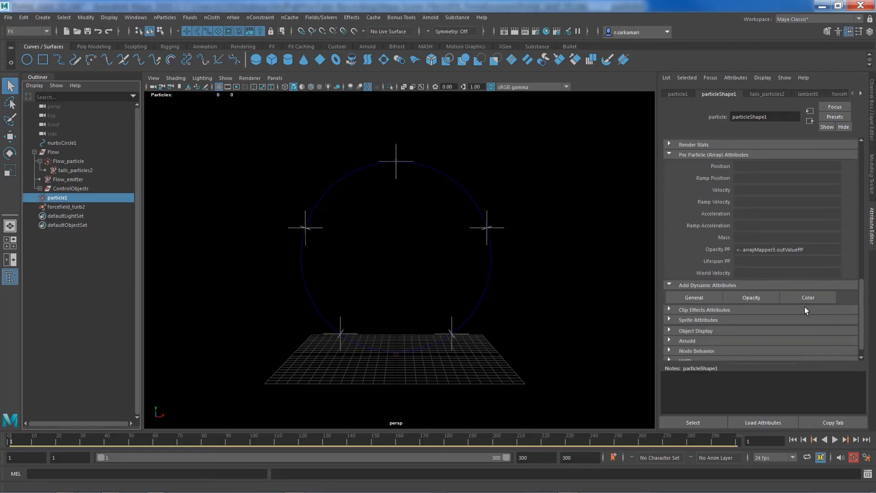
click(803, 298)
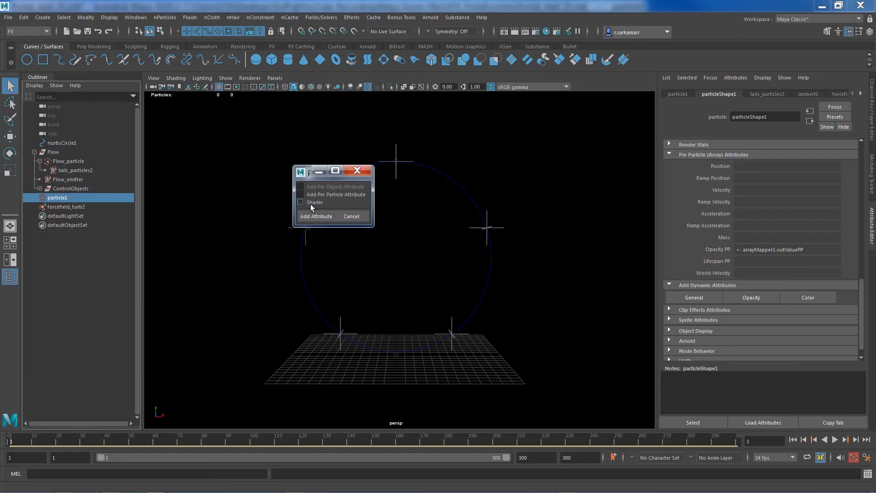
click(351, 216)
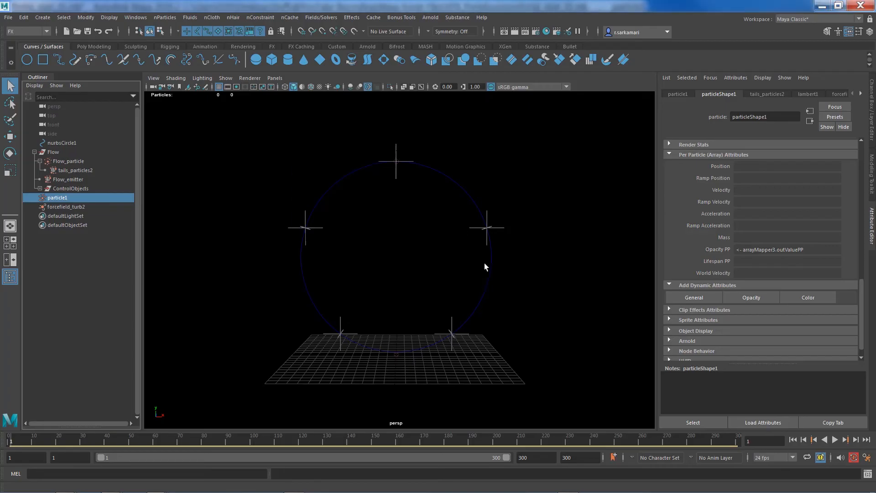
- Change particleShape1's Particle Render Type to Spheres and add the attributes for that render type
drag(861, 332, 875, 260)
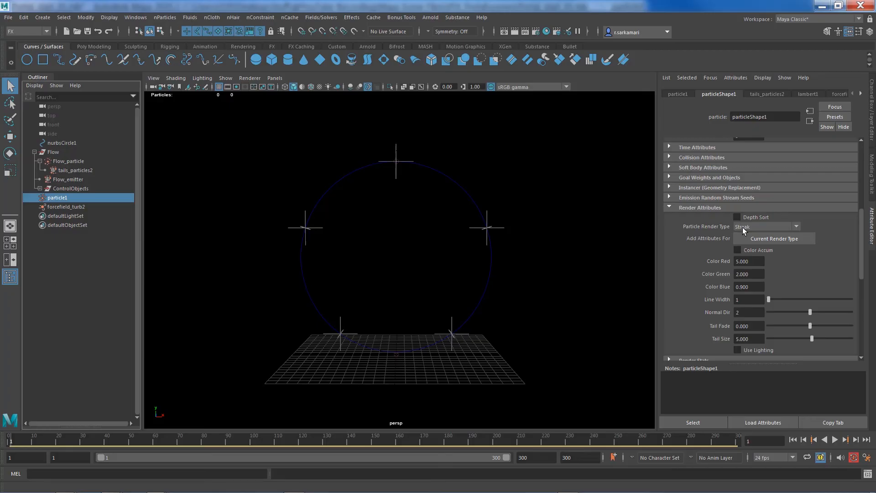
click(743, 227)
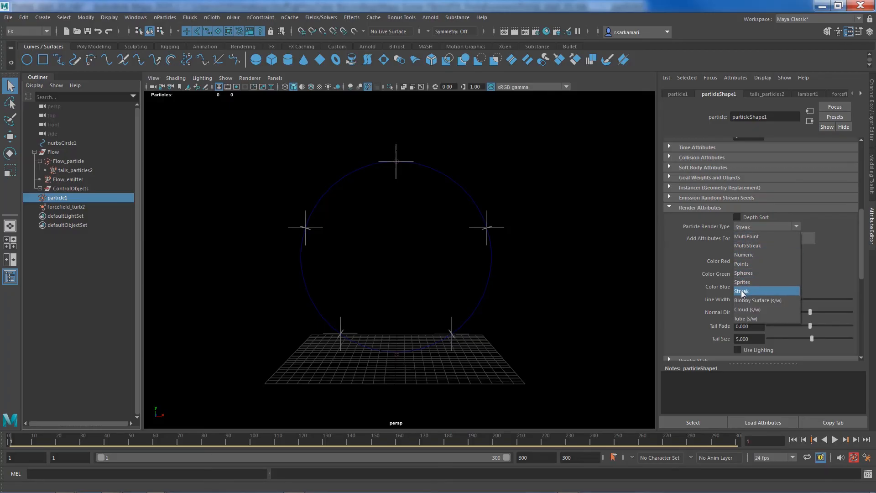
click(742, 272)
click(757, 239)
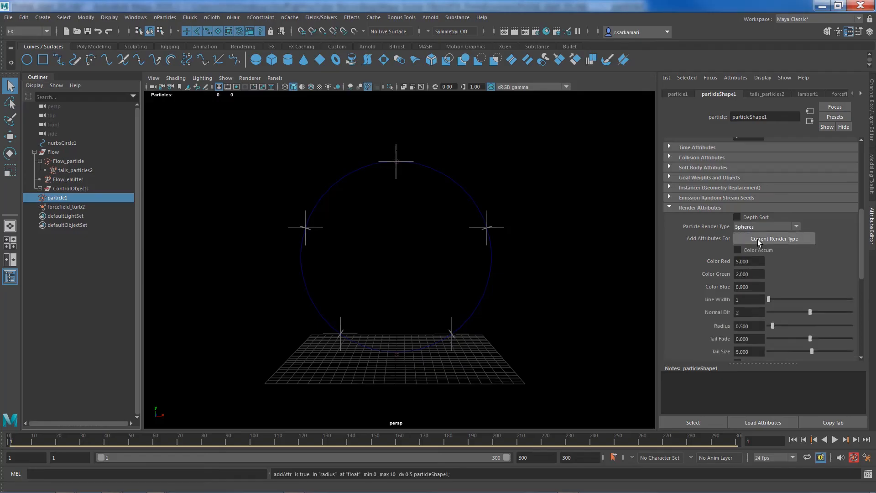
- Set particleShape1's sphere Radius to 0.2 and play the simulation to check the particle size, stopping partway
double_click(753, 326)
text(.2)
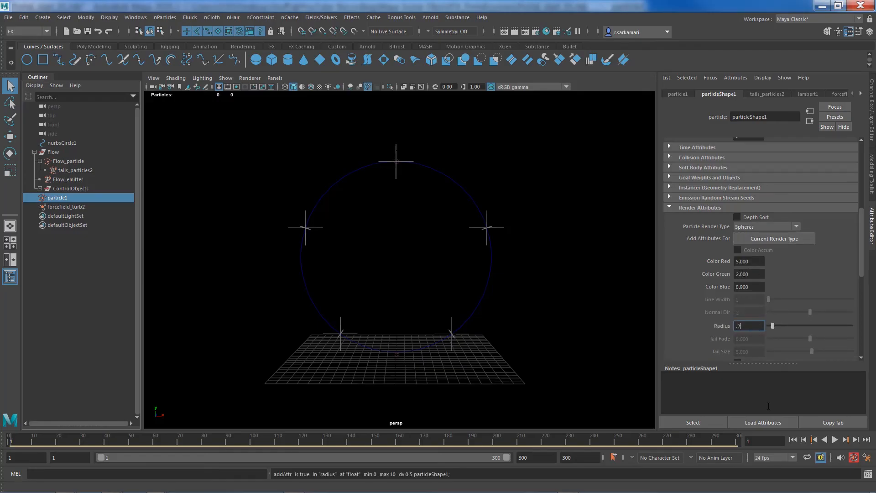
key(Return)
click(835, 440)
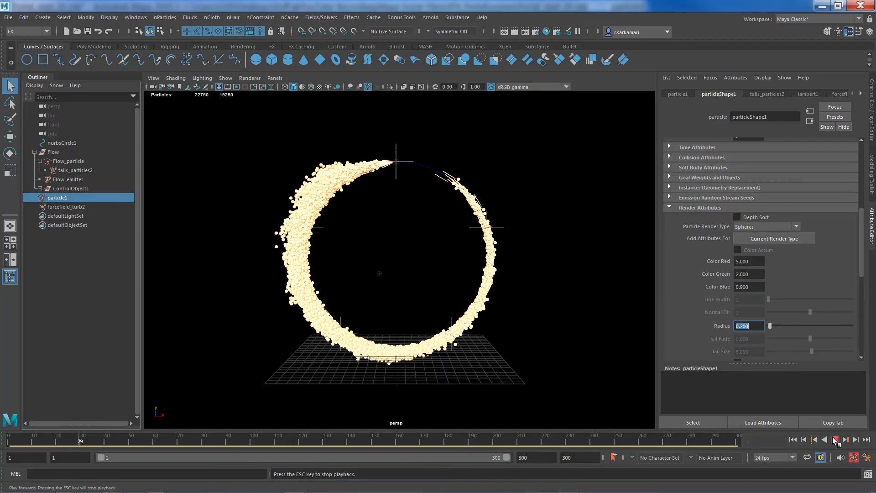
key(Escape)
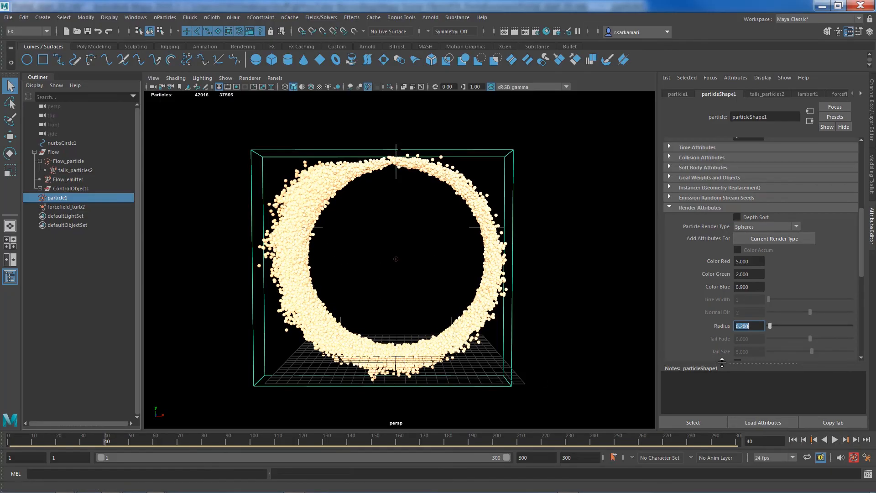
- Set particleShape1's sphere Radius to 0.015 and replay the simulation from the first frame to check the spark size
text(.015)
key(Return)
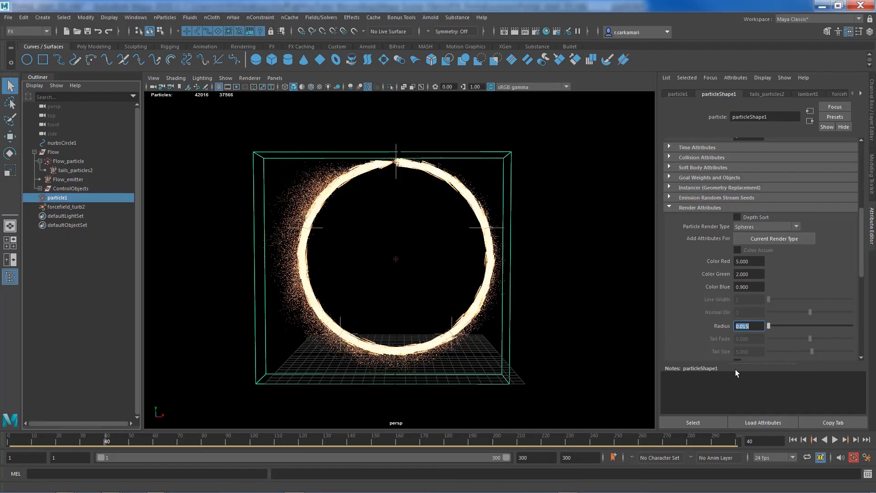
click(791, 440)
click(834, 439)
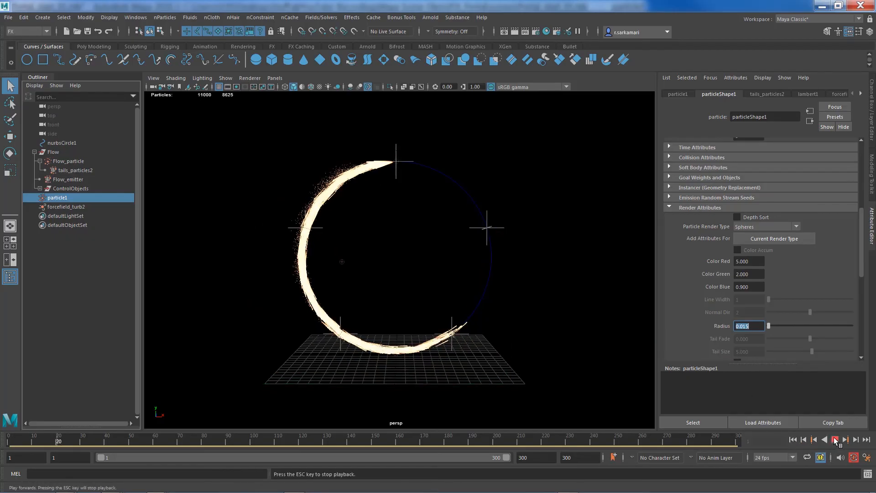
key(Escape)
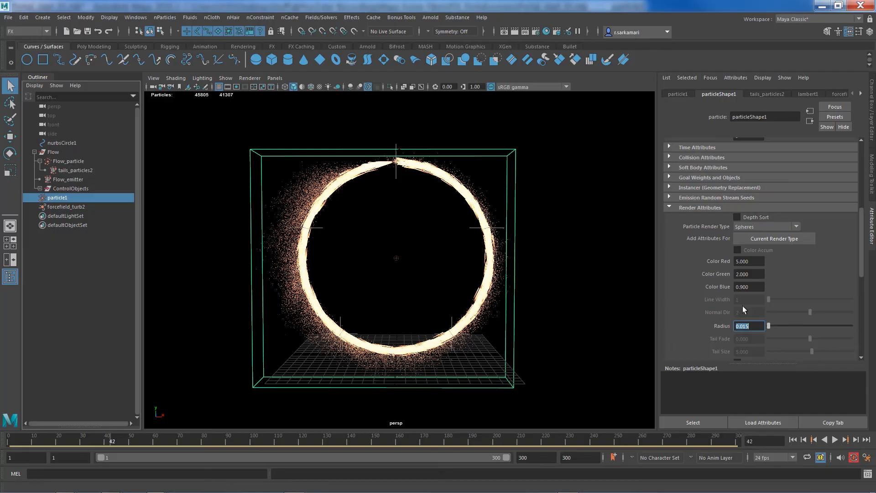
scroll(739, 318, down, 3)
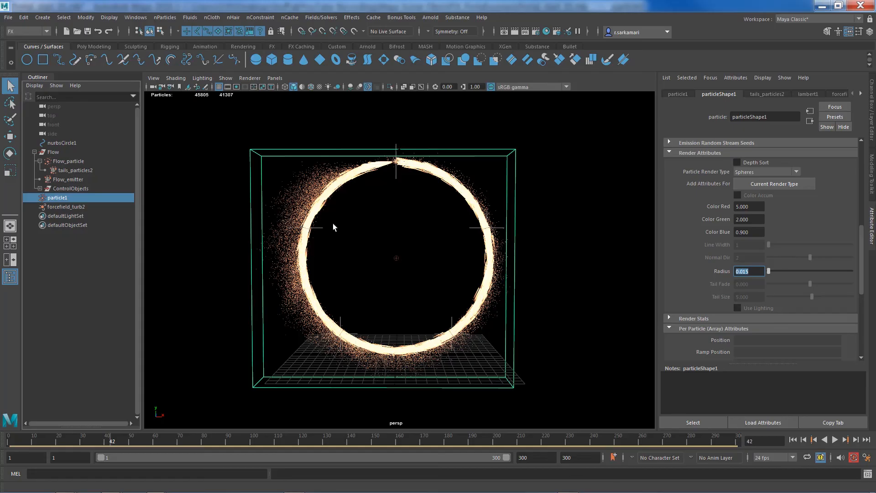
- Rewind to the first frame, change particleShape1's Particle Render Type back to Streak, and play the simulation briefly to check it
click(793, 439)
click(774, 171)
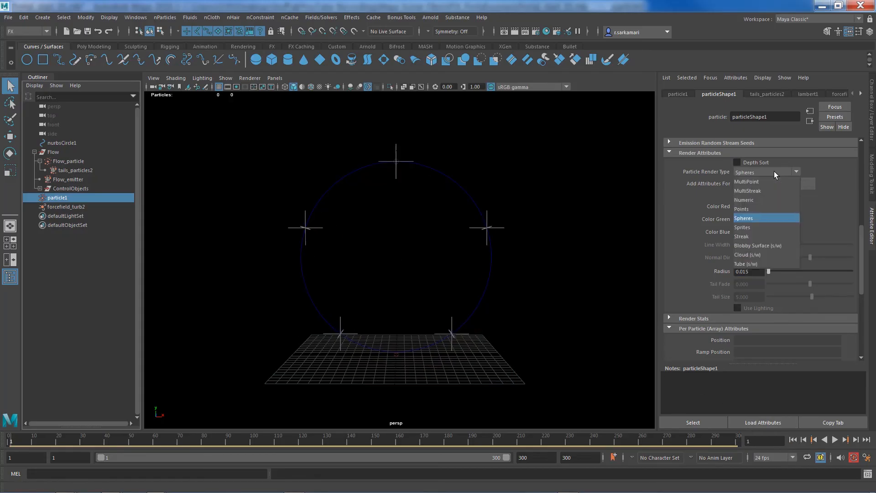
click(761, 237)
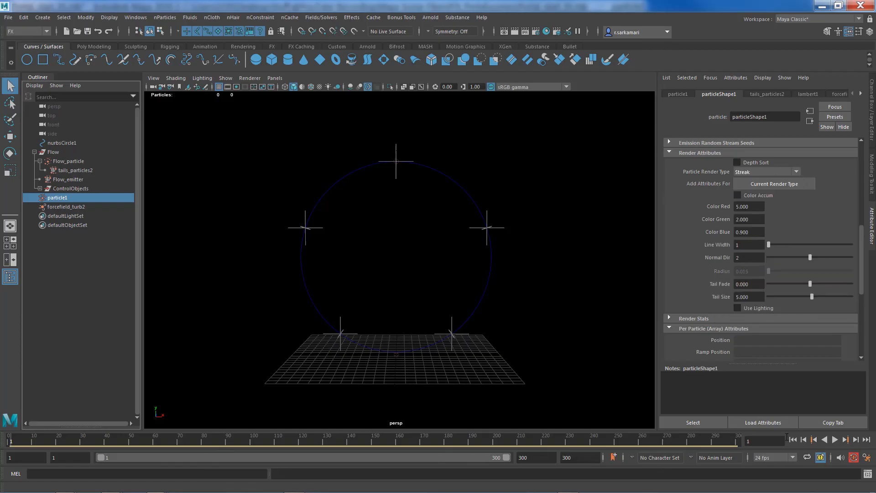
click(835, 440)
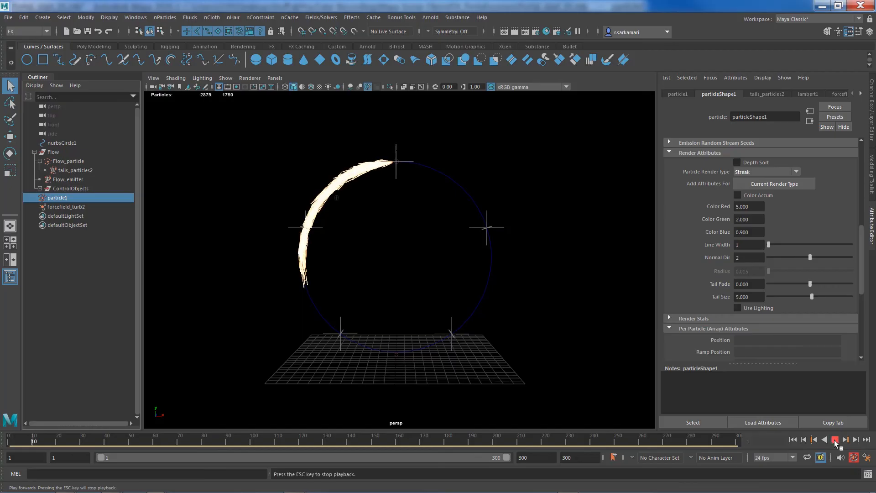
click(836, 440)
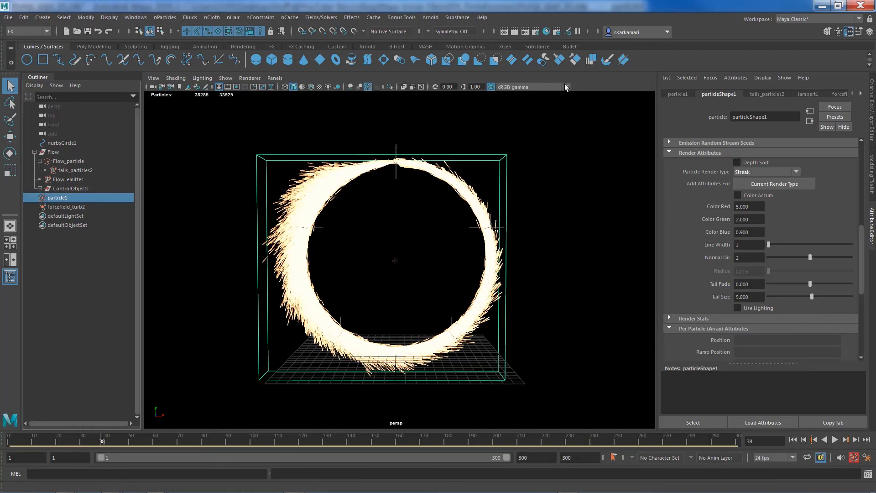
- Open the render settings and set the renderer to Maya Hardware 2.0, moving the dialog clear of the portal
click(536, 32)
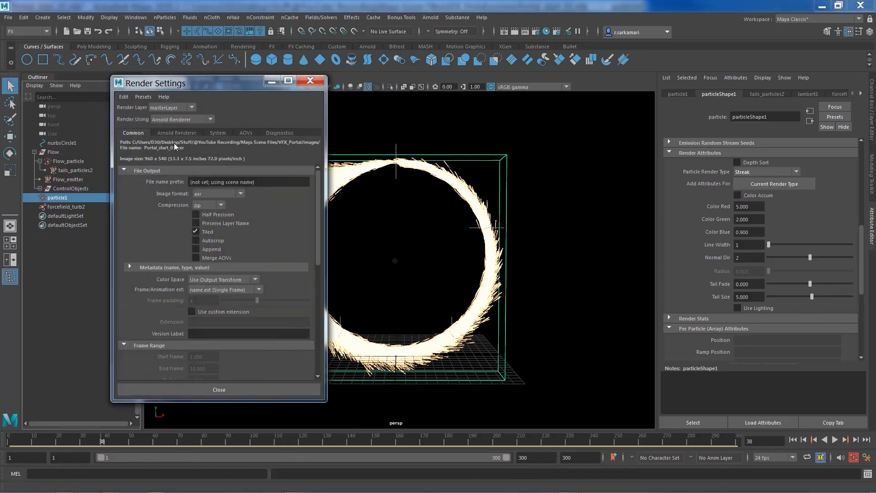
drag(173, 86, 207, 101)
click(207, 133)
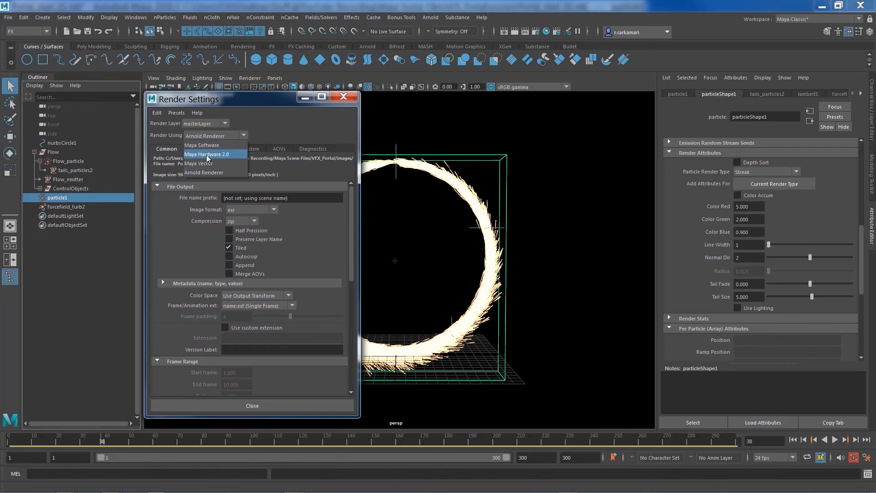
click(207, 155)
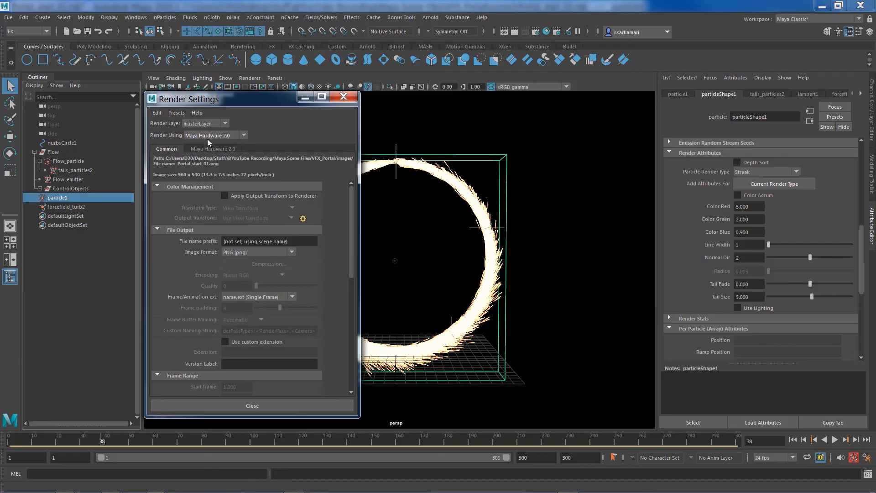
drag(193, 102, 559, 116)
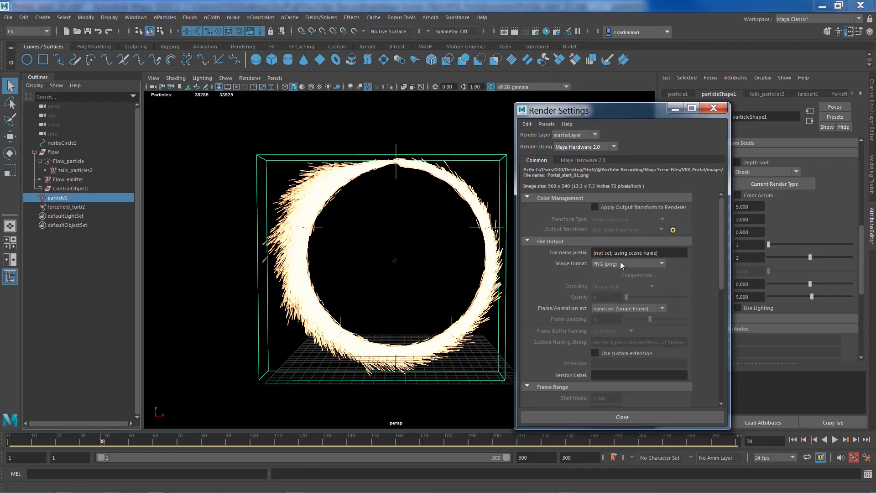
- Set the output Frame/Animation ext to name.#.ext and review the frame range and image size settings
click(617, 310)
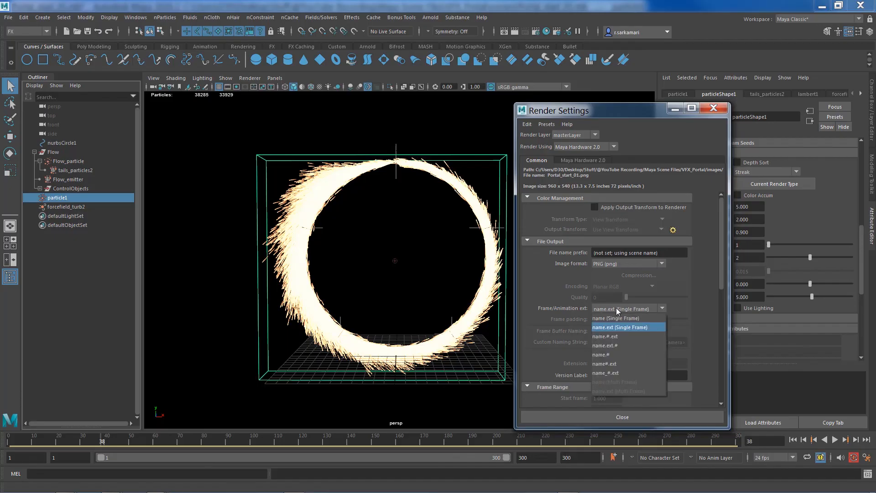
click(625, 336)
scroll(624, 335, down, 3)
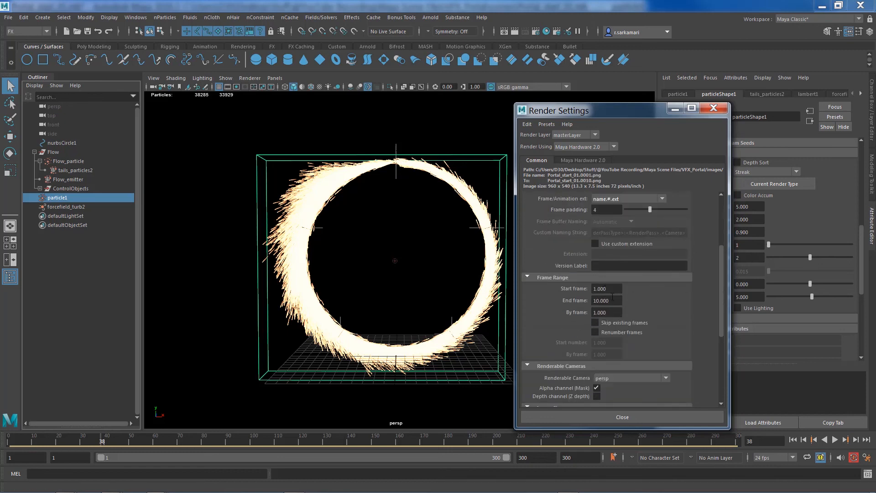
scroll(611, 293, down, 3)
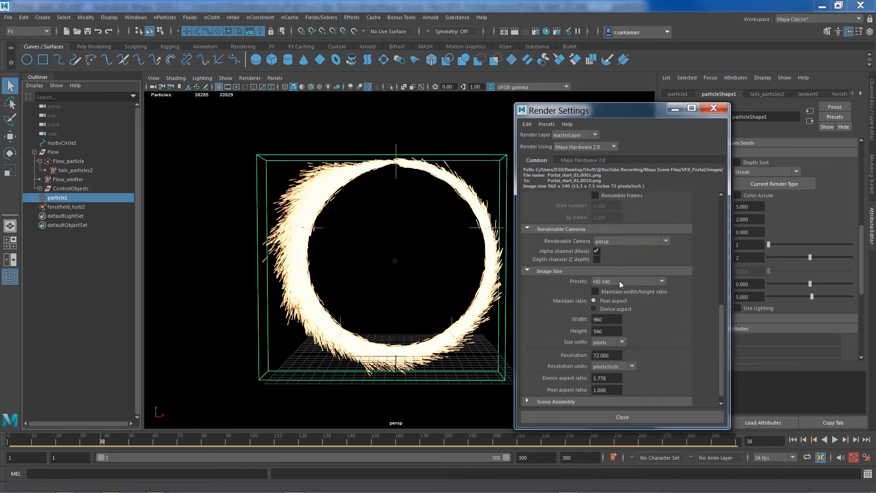
scroll(619, 283, down, 1)
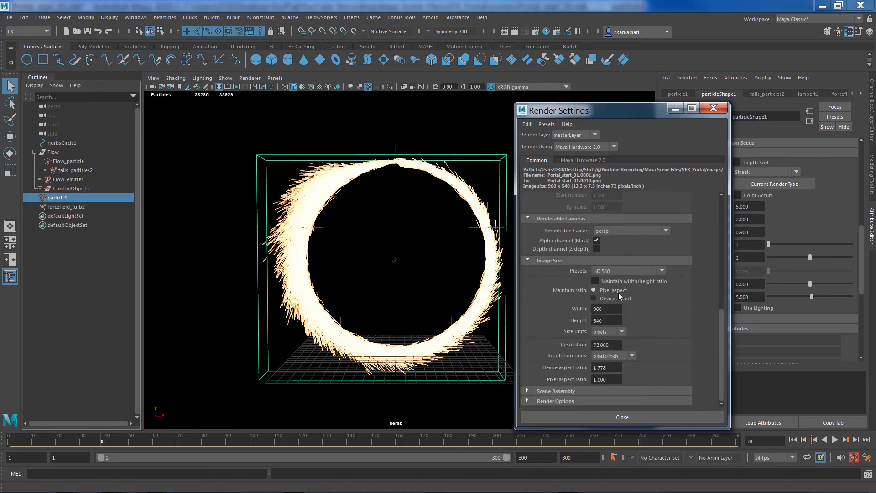
- Enable Motion Blur in the Maya Hardware 2.0 render settings
click(573, 161)
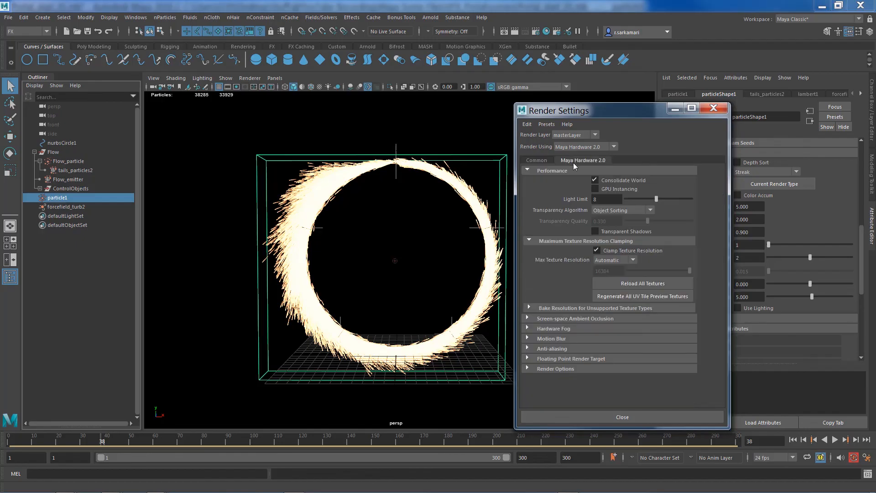
click(561, 338)
click(596, 347)
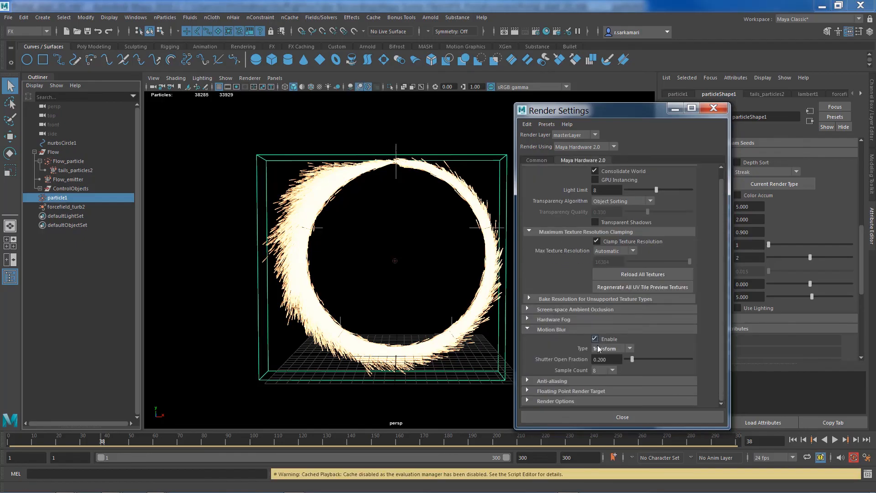
- Set the Anti-aliasing Sample Count to 16 for the hardware renderer and close the render settings
click(568, 390)
click(601, 381)
click(601, 427)
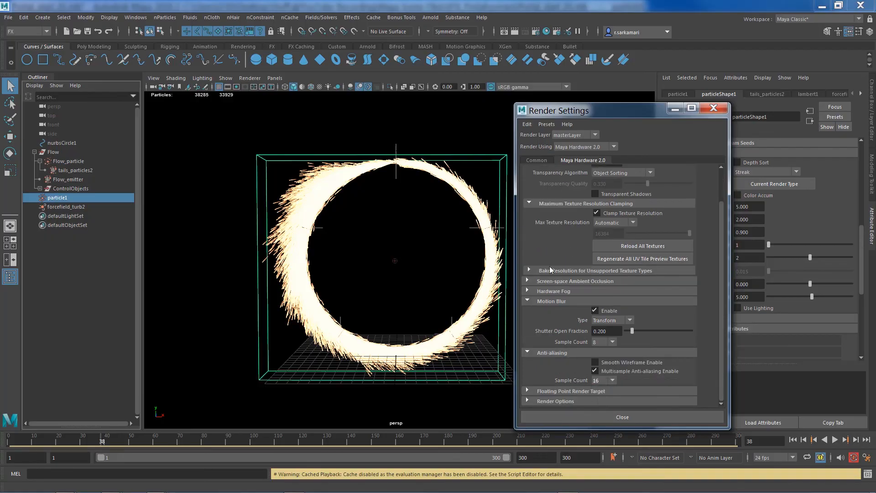
click(714, 108)
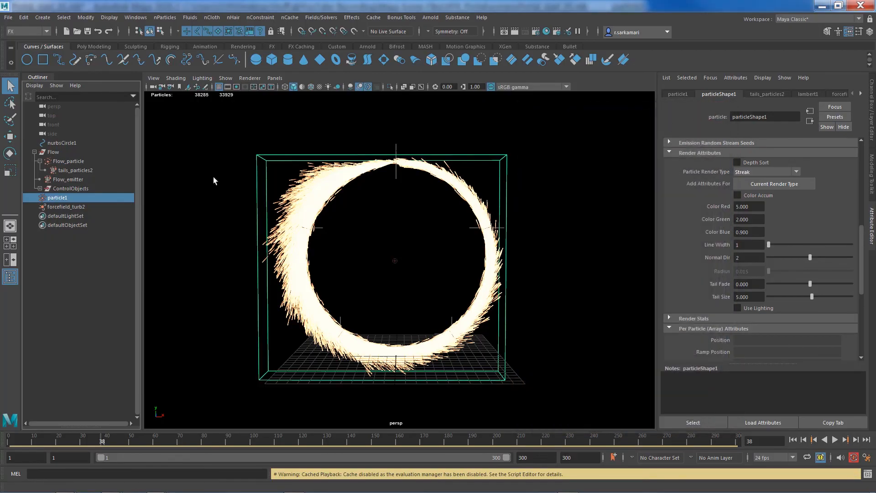